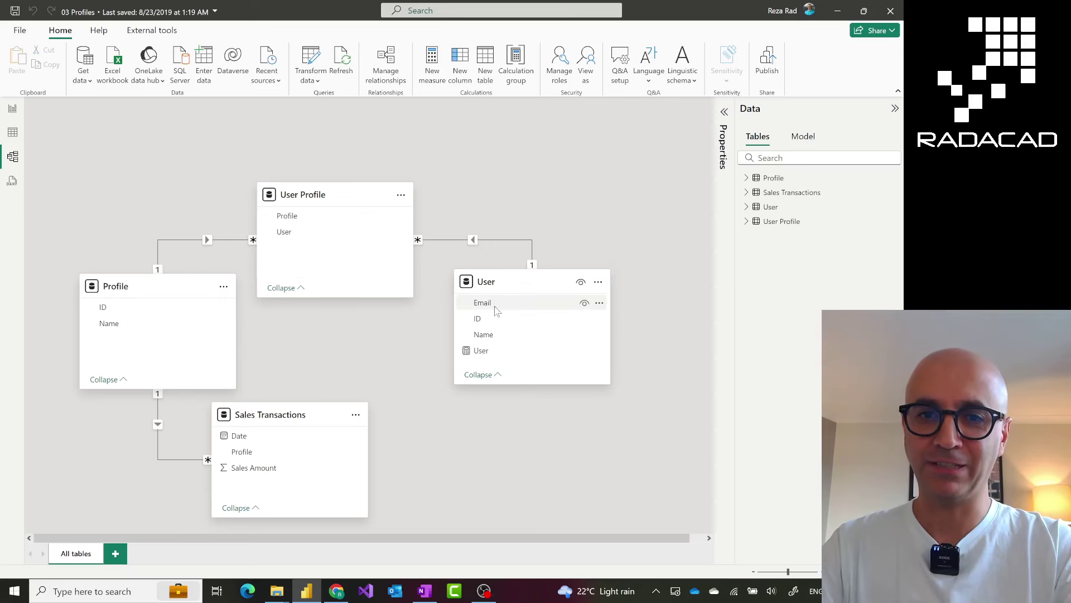
Inspect the User and Profile tables' data rows, then return to the model diagram.
{"action": "left_click", "coordinate": [12, 131]}
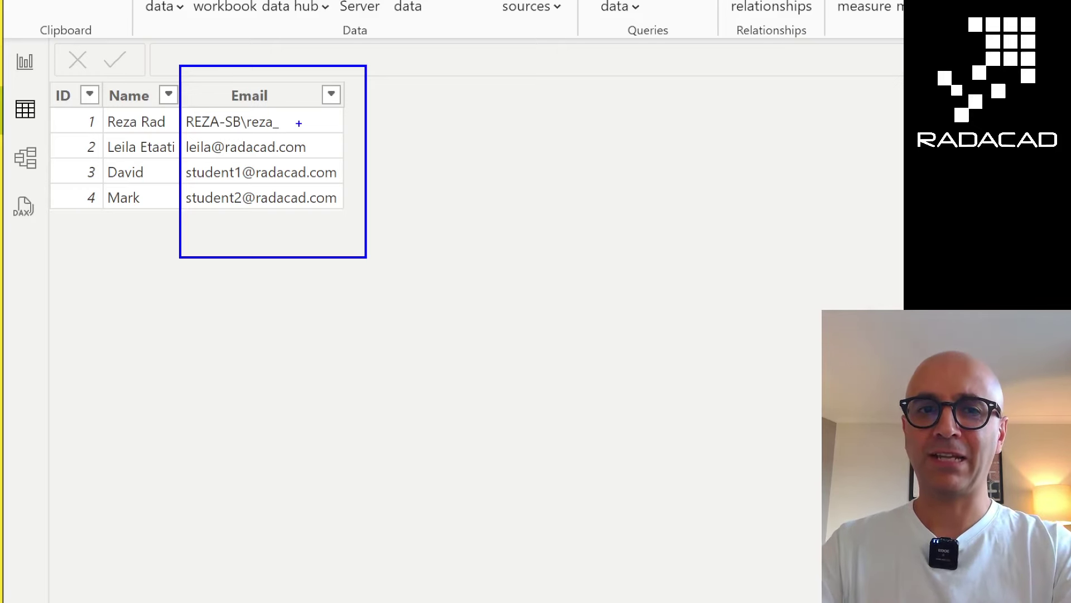
{"action": "left_click", "coordinate": [13, 156]}
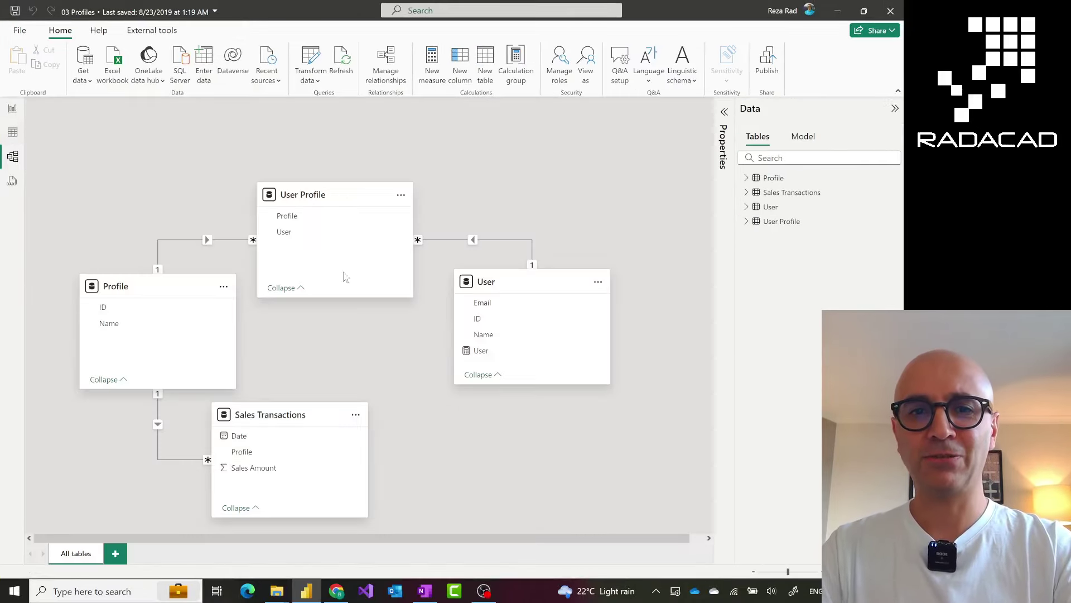
{"action": "left_click", "coordinate": [546, 287]}
{"action": "mouse_move", "coordinate": [173, 293]}
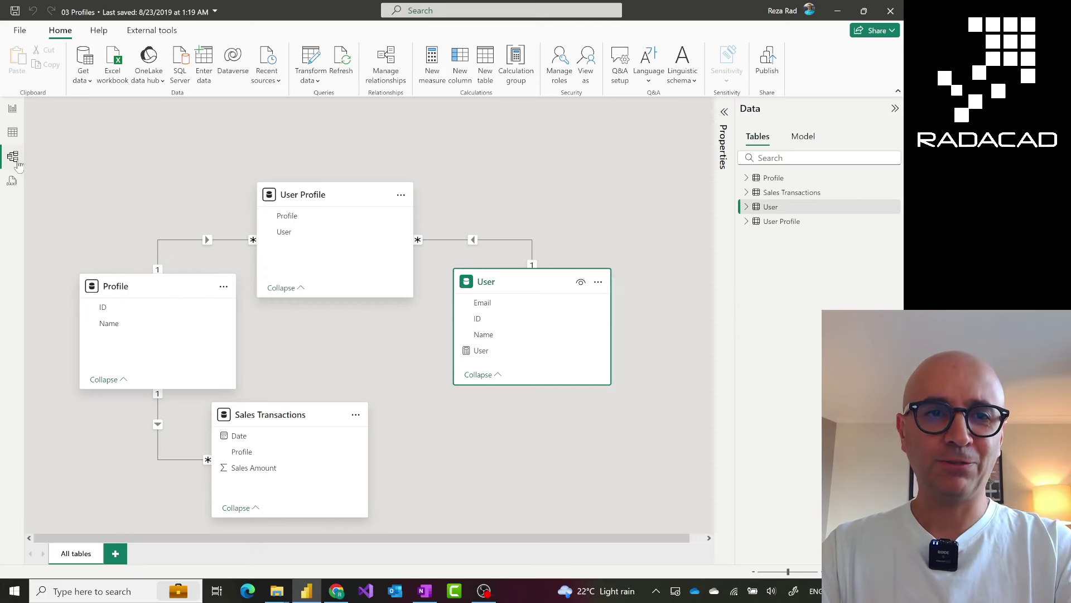
{"action": "left_click", "coordinate": [12, 132]}
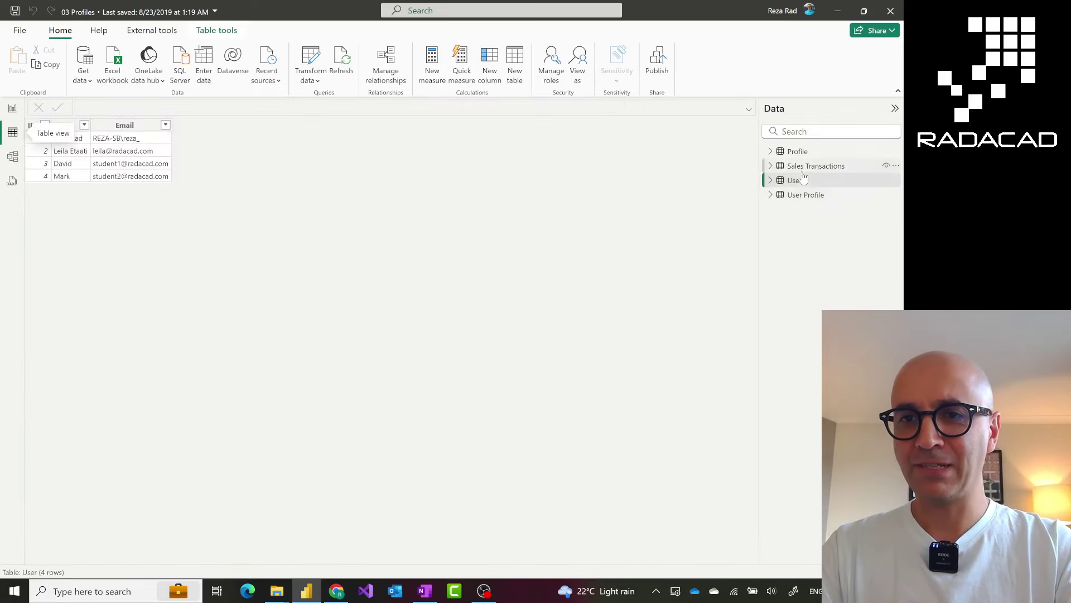
{"action": "left_click", "coordinate": [797, 152]}
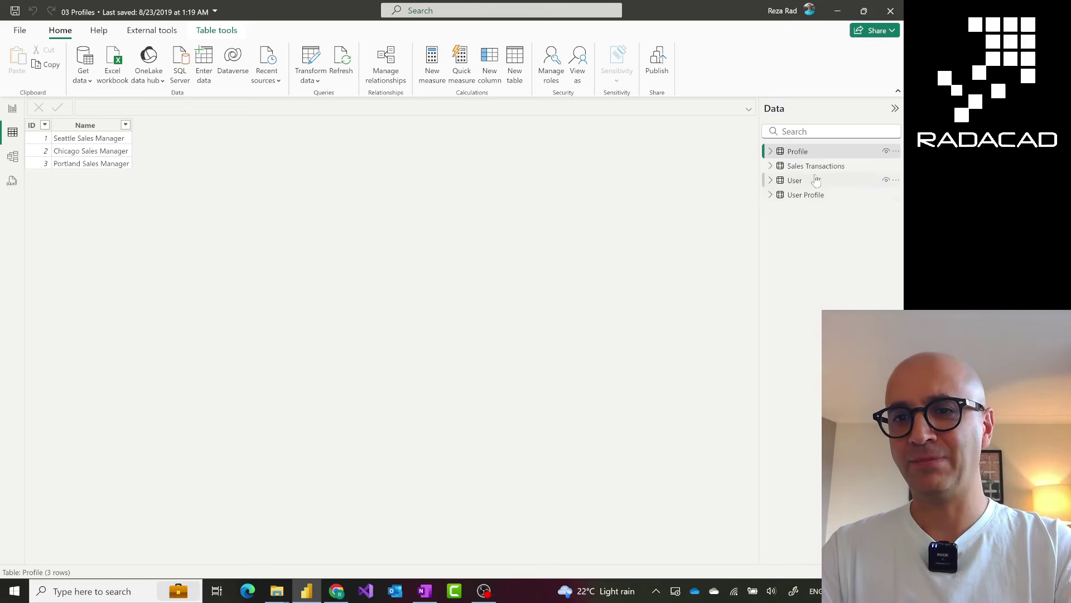
{"action": "mouse_move", "coordinate": [816, 175]}
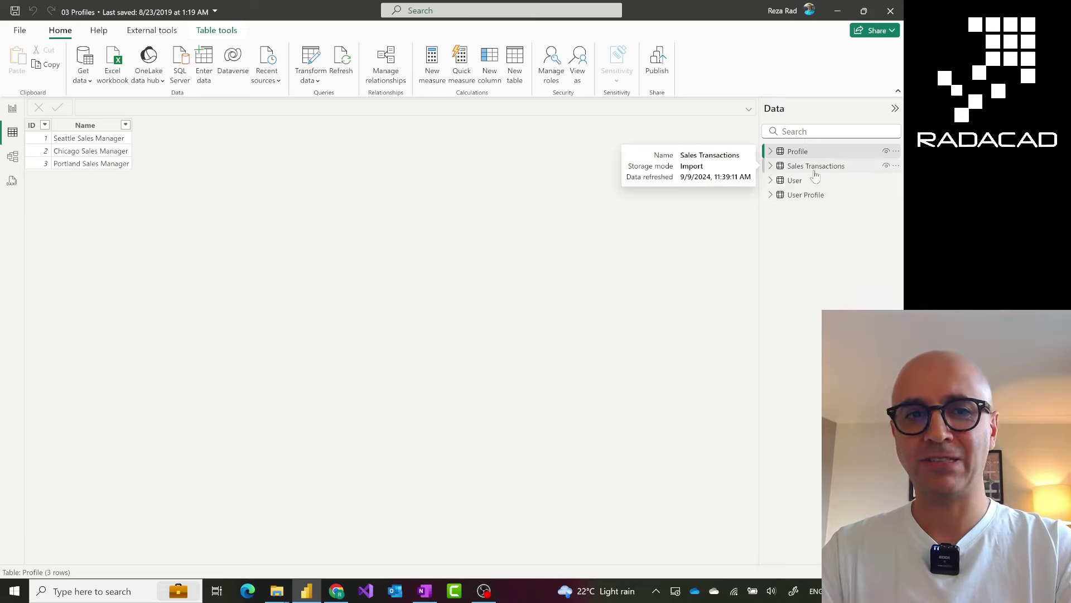
{"action": "left_click", "coordinate": [12, 156]}
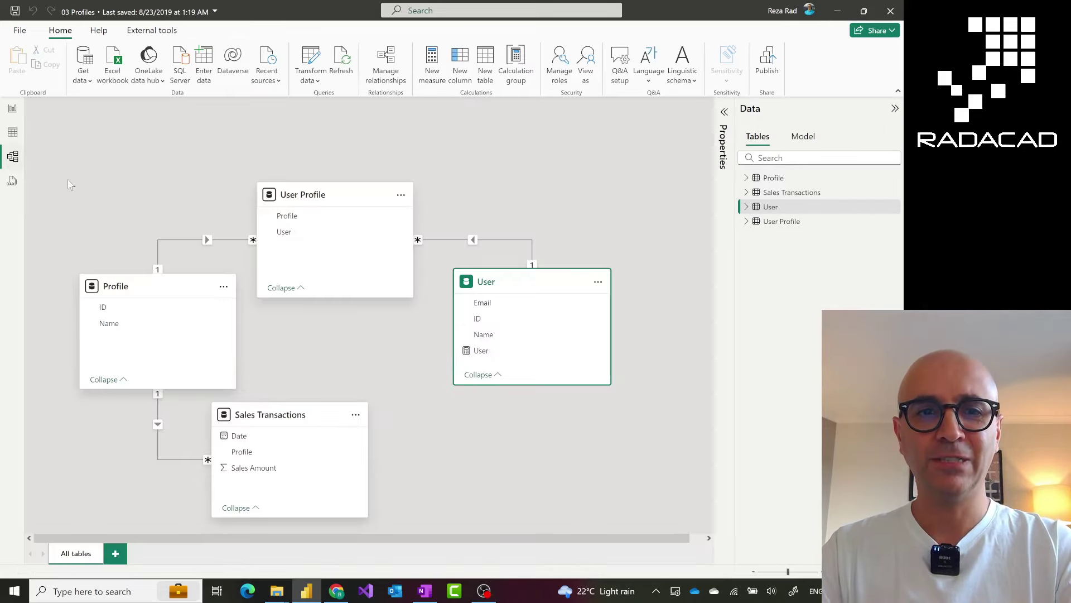
Highlight the Sales Transactions and User Profile tables, then show the report page.
{"action": "left_click", "coordinate": [322, 426]}
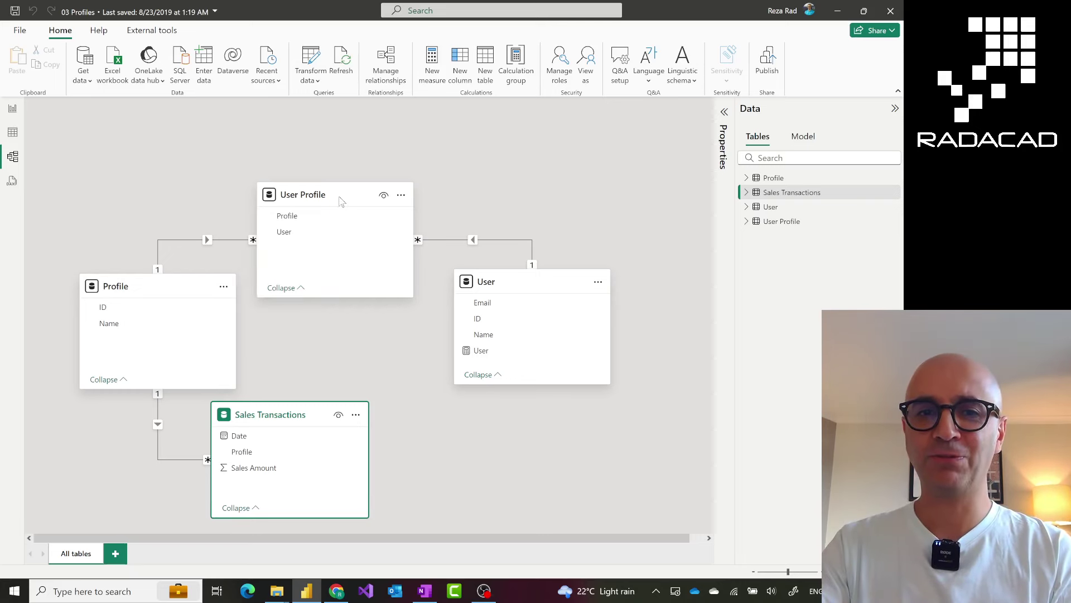
{"action": "left_click", "coordinate": [351, 262]}
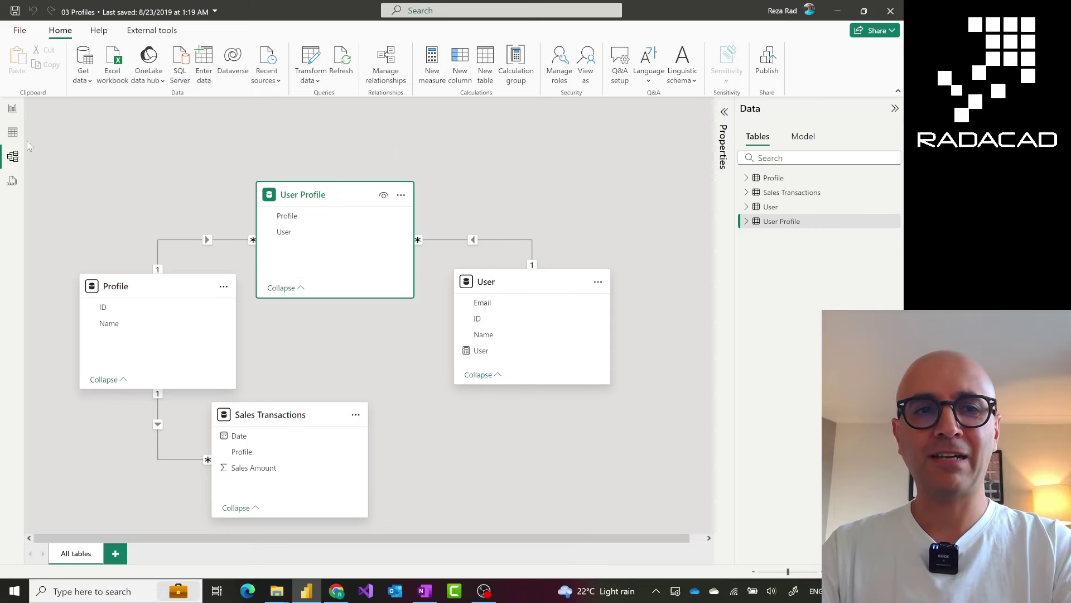
{"action": "left_click", "coordinate": [13, 108]}
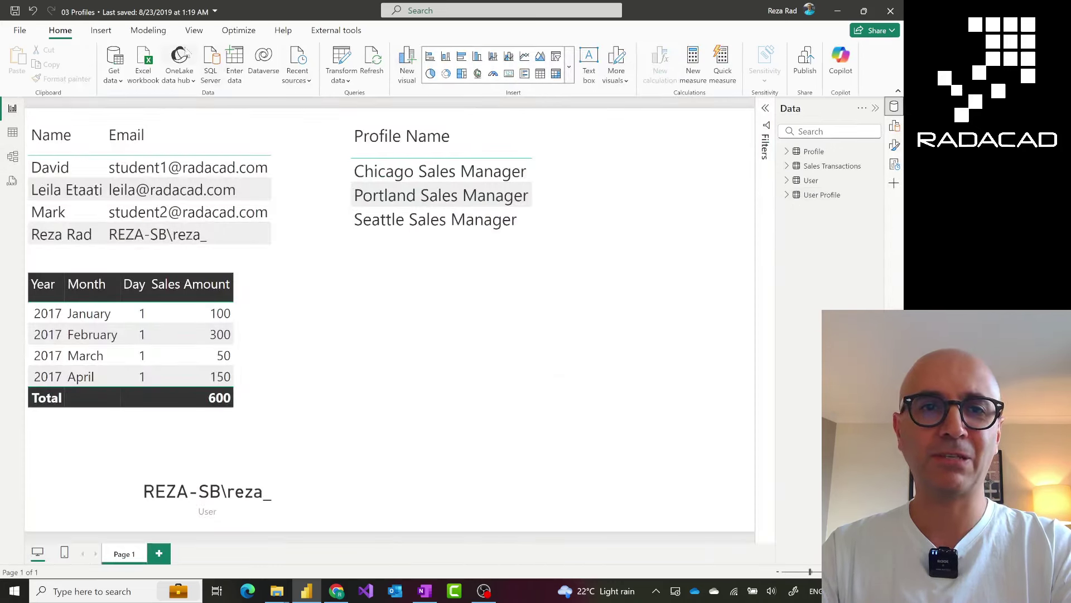
{"action": "left_click", "coordinate": [148, 30]}
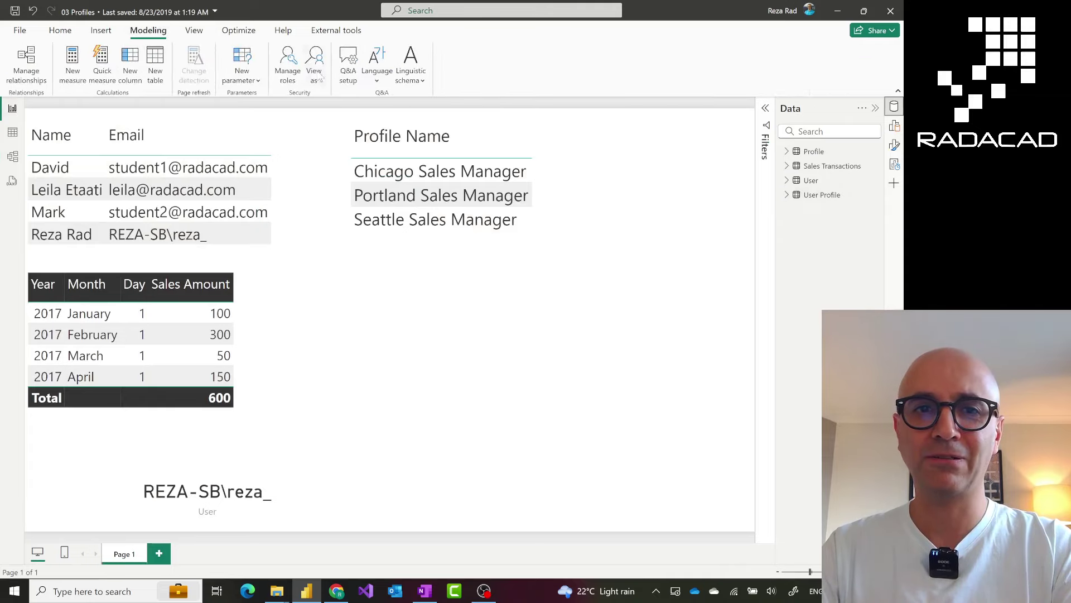
Start a new role with a filter on the User table, then undo the unfinished setup.
{"action": "left_click", "coordinate": [286, 68]}
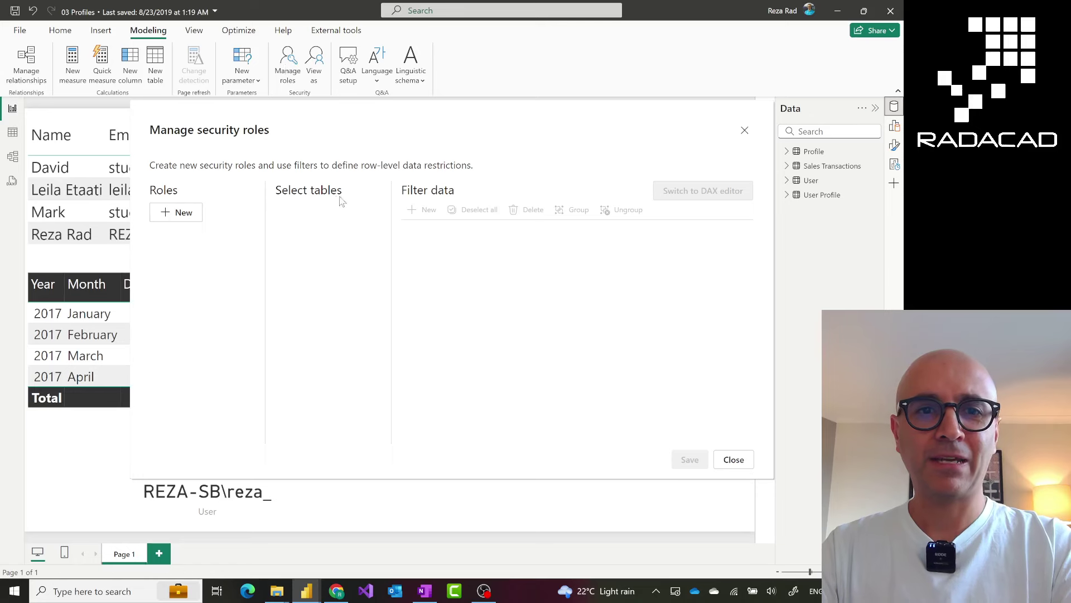
{"action": "left_click", "coordinate": [170, 218]}
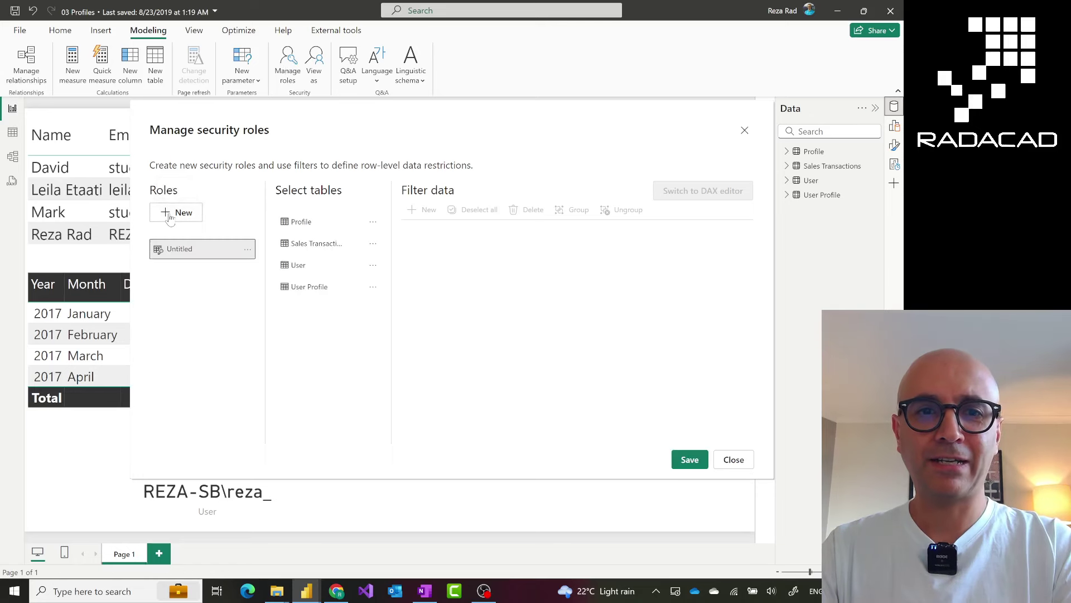
{"action": "left_click", "coordinate": [307, 267]}
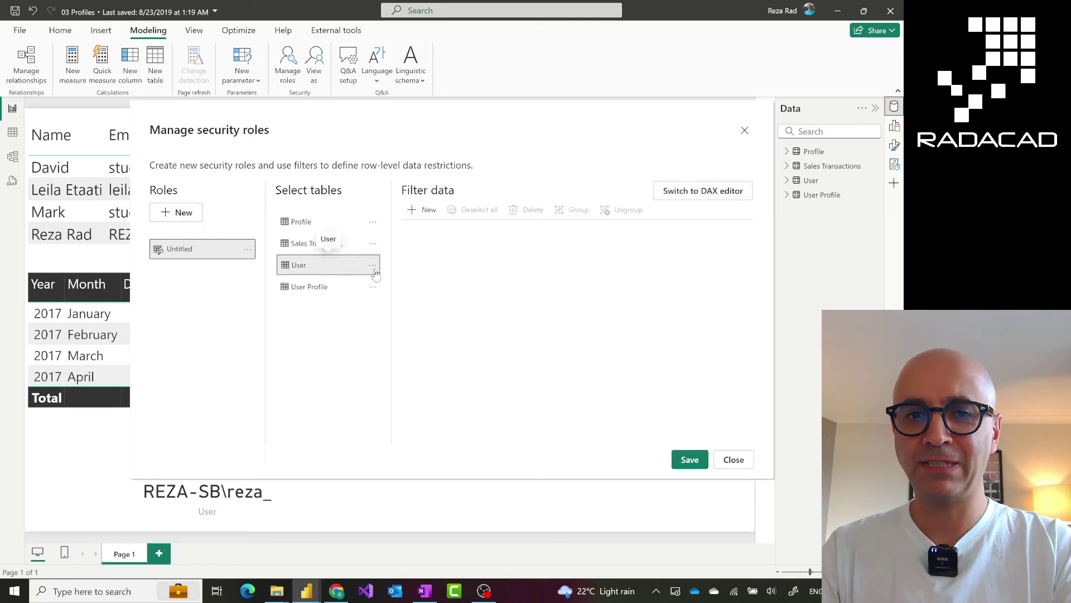
{"action": "left_click", "coordinate": [372, 266]}
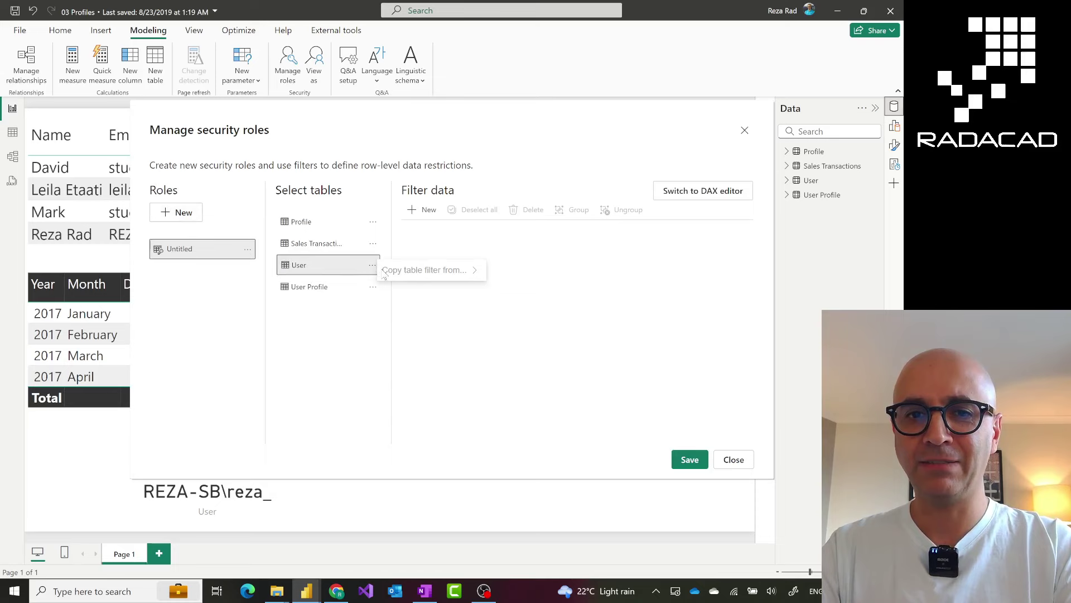
{"action": "left_click", "coordinate": [424, 209]}
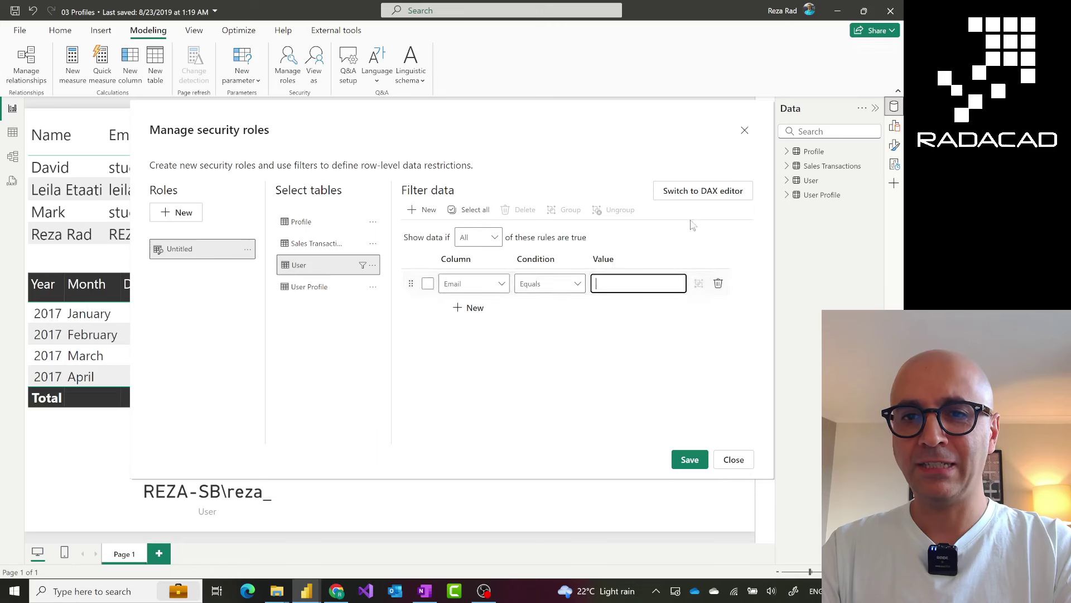
{"action": "key", "text": "ctrl+z"}
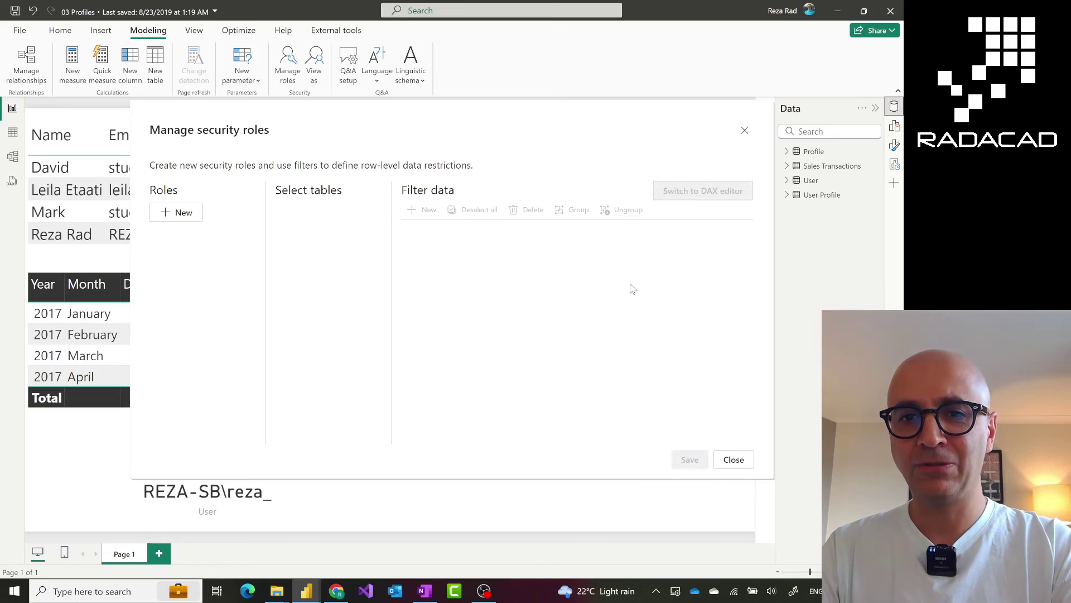
Create a role filtering User by [Email] = USERPRINCIPALNAME() in the DAX editor and save it.
{"action": "left_click", "coordinate": [182, 219]}
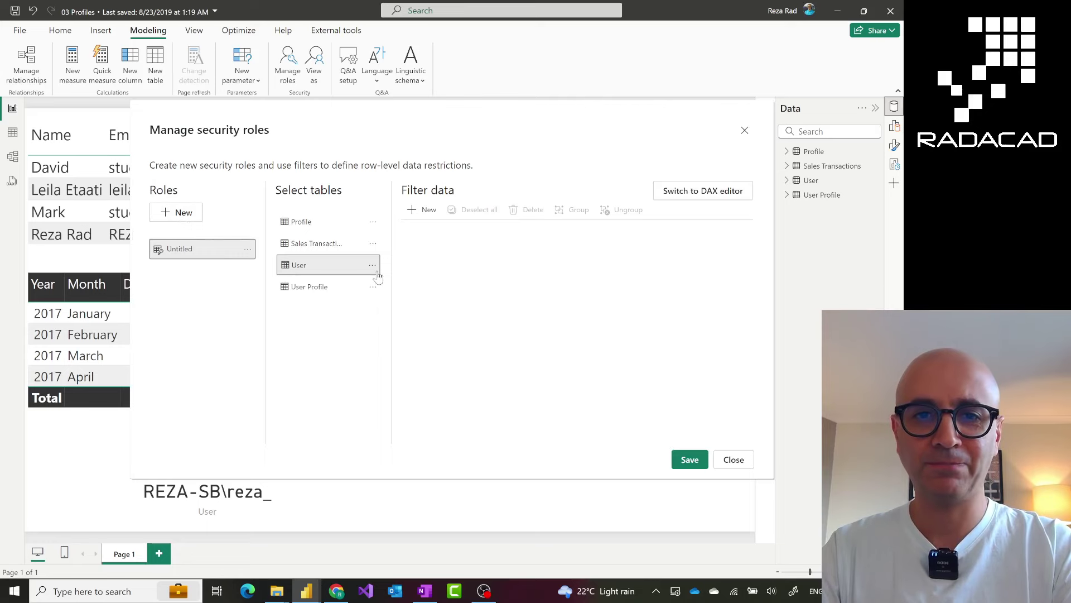
{"action": "left_click", "coordinate": [423, 209]}
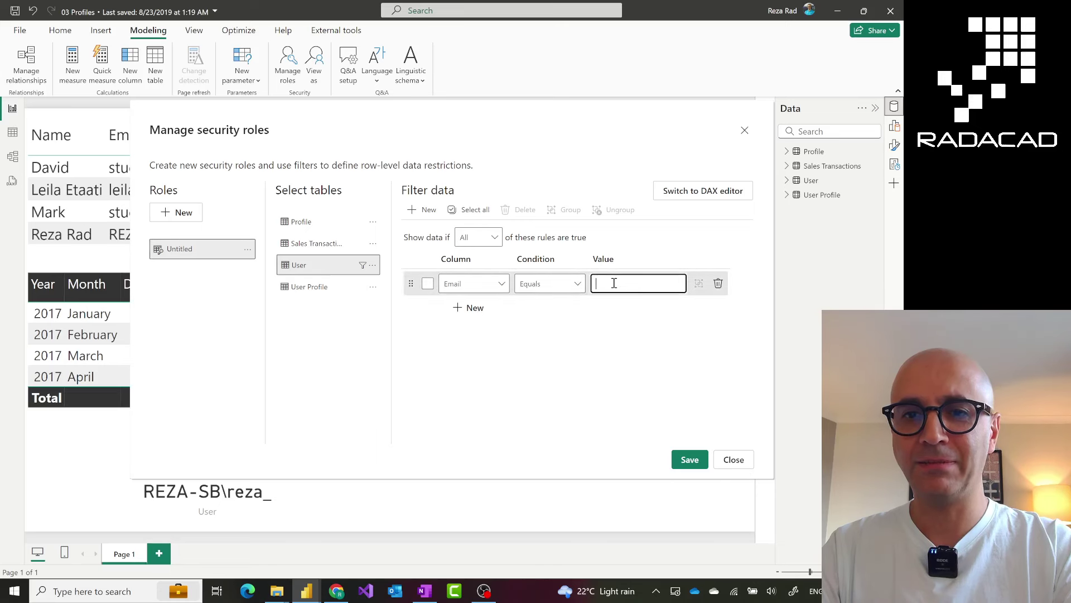
{"action": "left_click", "coordinate": [697, 192]}
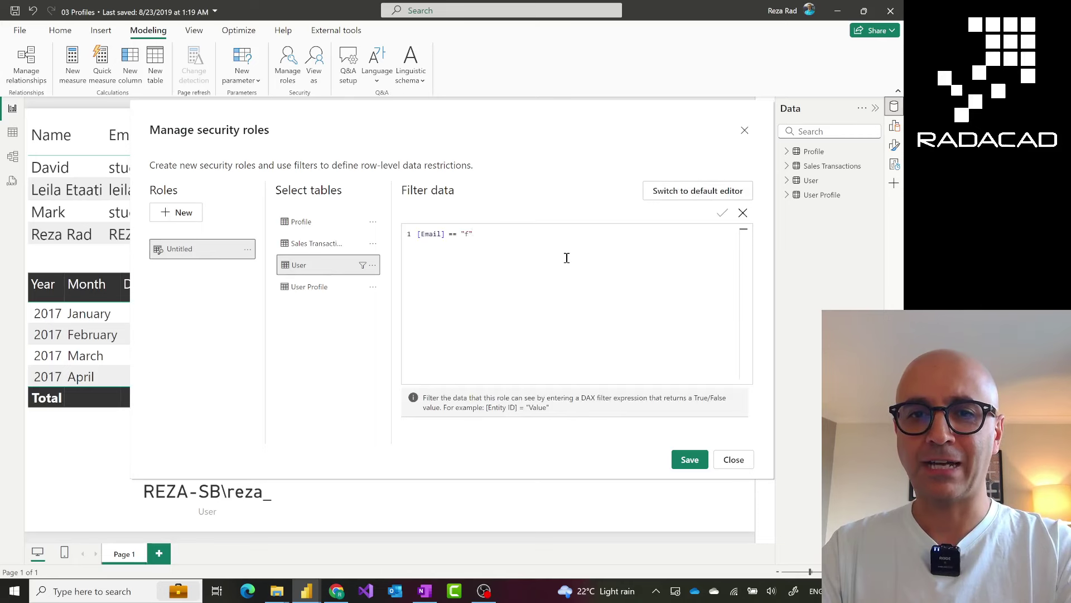
{"action": "left_click_drag", "start_coordinate": [472, 234], "coordinate": [453, 234]}
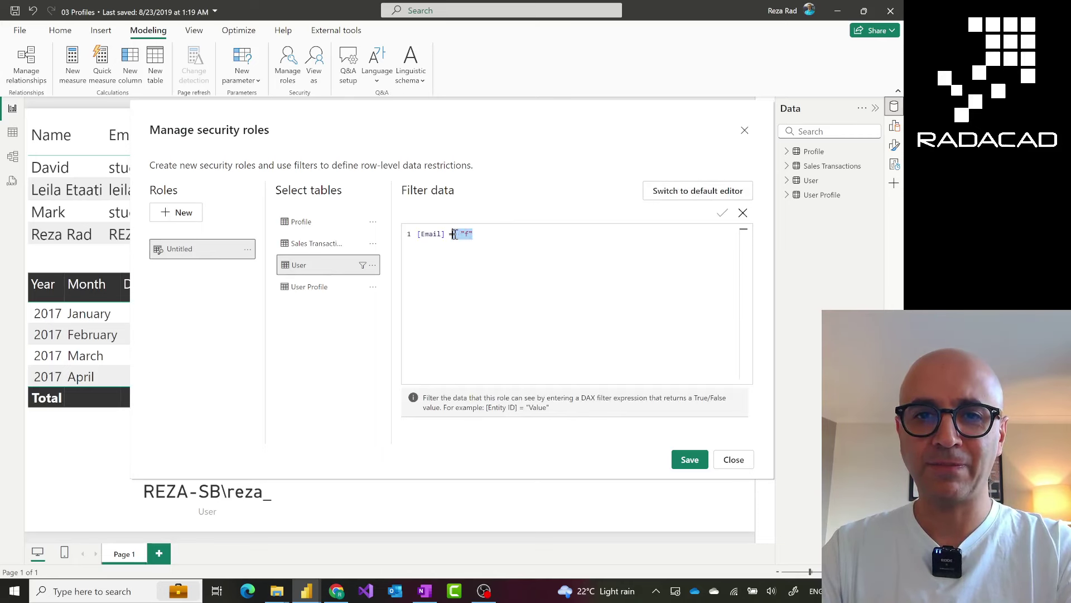
{"action": "type", "text": "= userp"}
{"action": "key", "text": "Tab"}
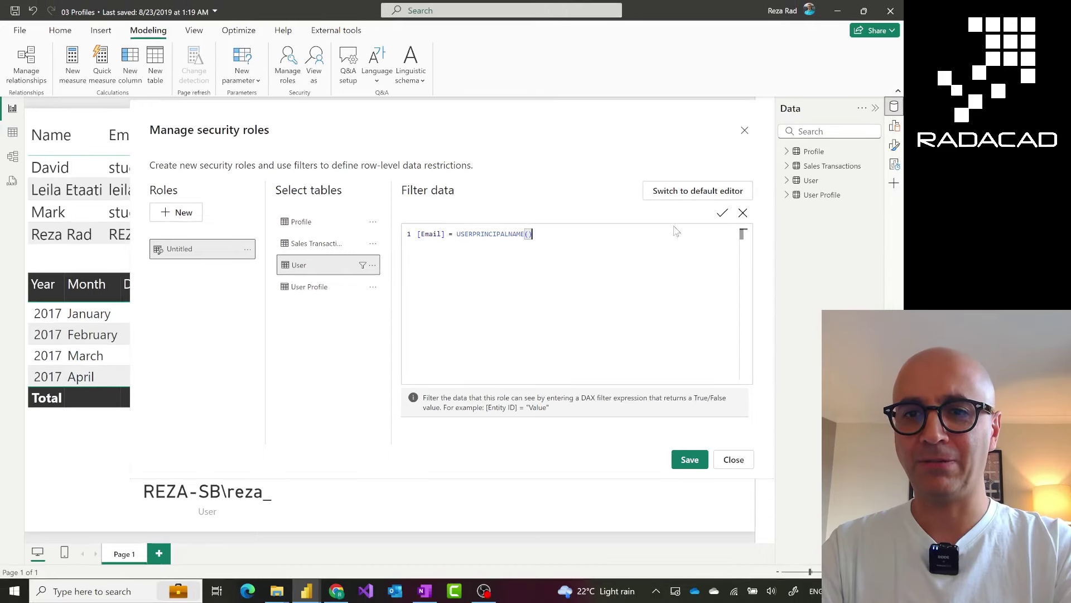
{"action": "left_click", "coordinate": [721, 217]}
{"action": "left_click", "coordinate": [690, 463]}
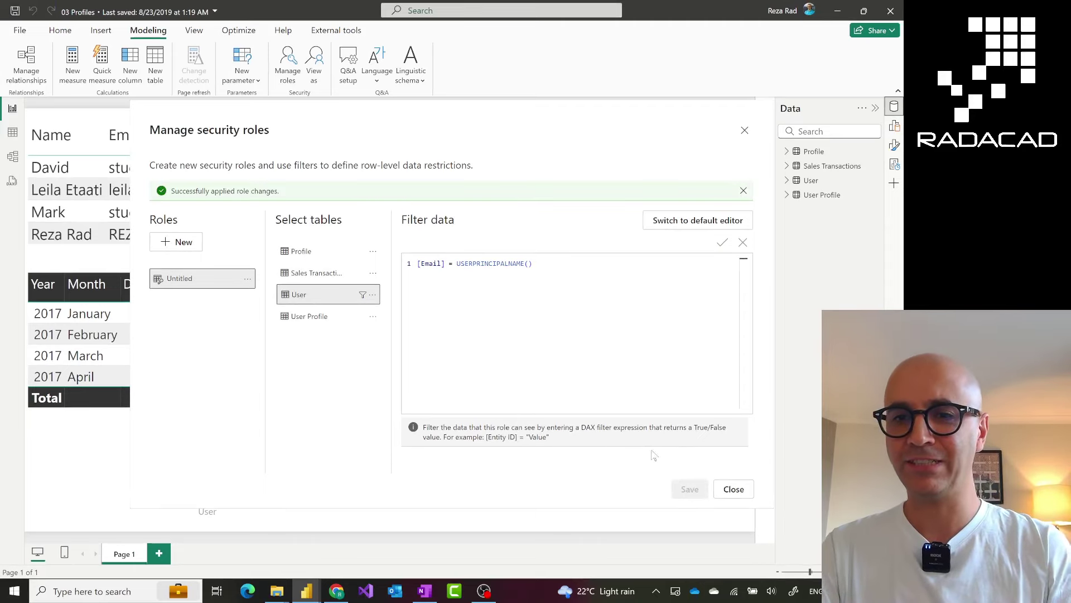
{"action": "left_click", "coordinate": [734, 489]}
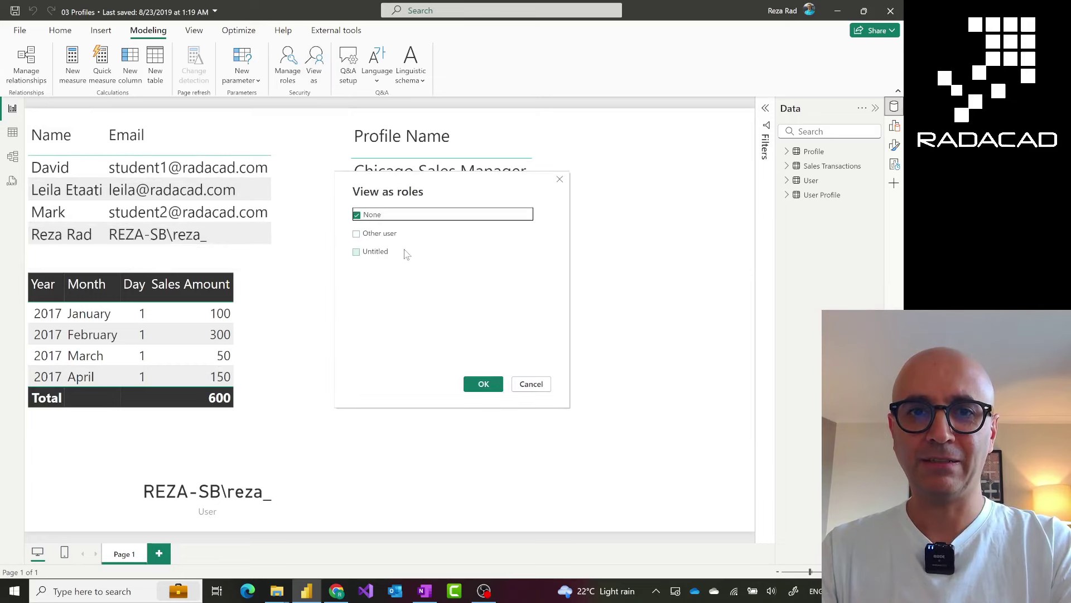
Apply View as with the Untitled role, then go back to the model diagram.
{"action": "left_click", "coordinate": [385, 254]}
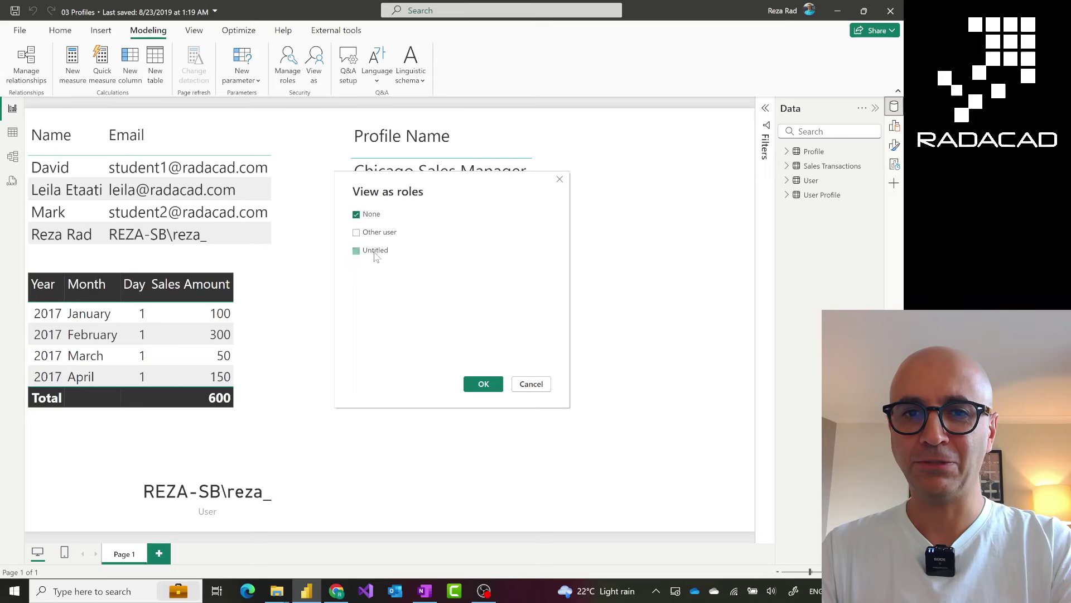
{"action": "left_click", "coordinate": [483, 385]}
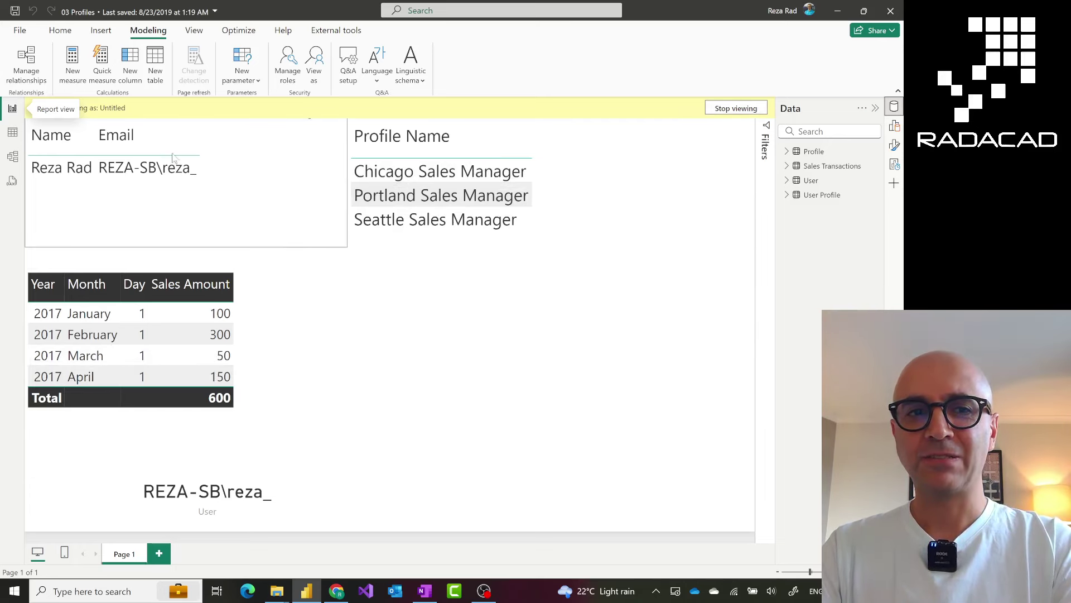
{"action": "left_click", "coordinate": [12, 157]}
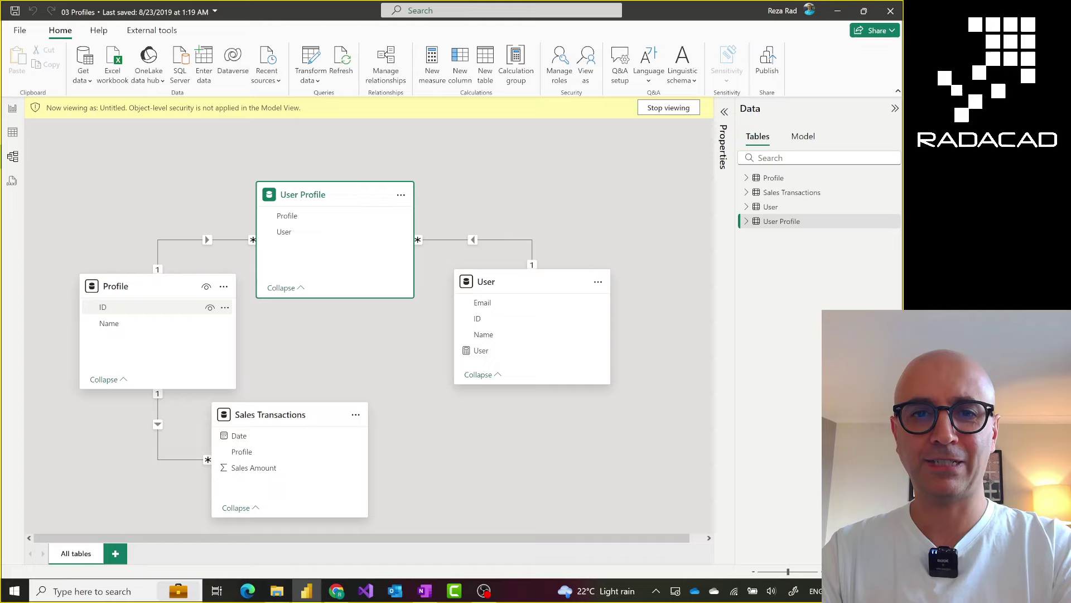
{"action": "left_click", "coordinate": [118, 241]}
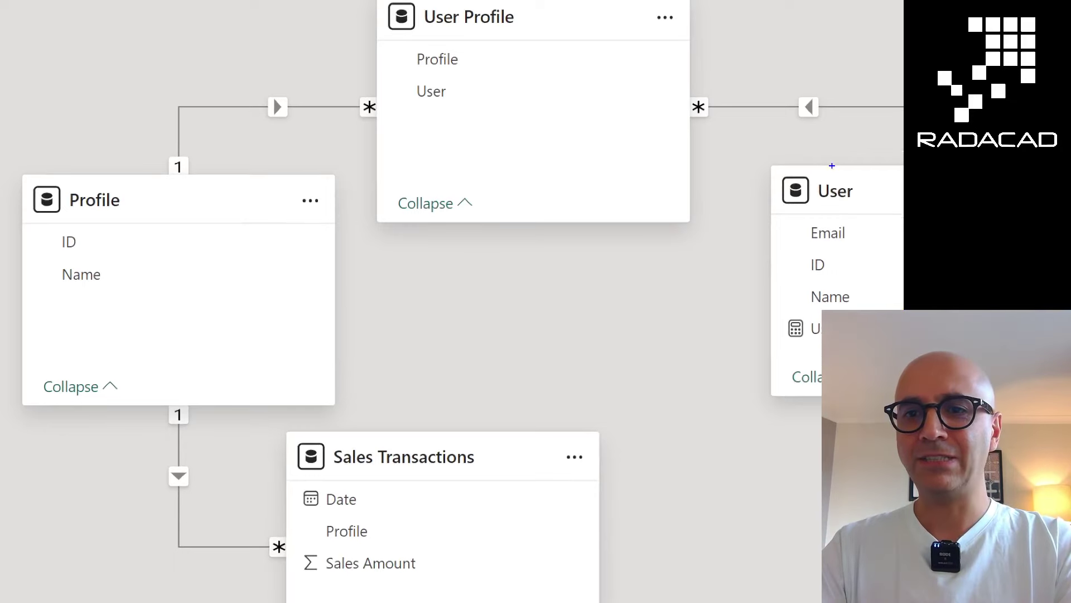
{"action": "mouse_move", "coordinate": [836, 158]}
{"action": "left_mouse_down"}
{"action": "mouse_move", "coordinate": [841, 178]}
{"action": "mouse_move", "coordinate": [904, 115]}
{"action": "left_mouse_up"}
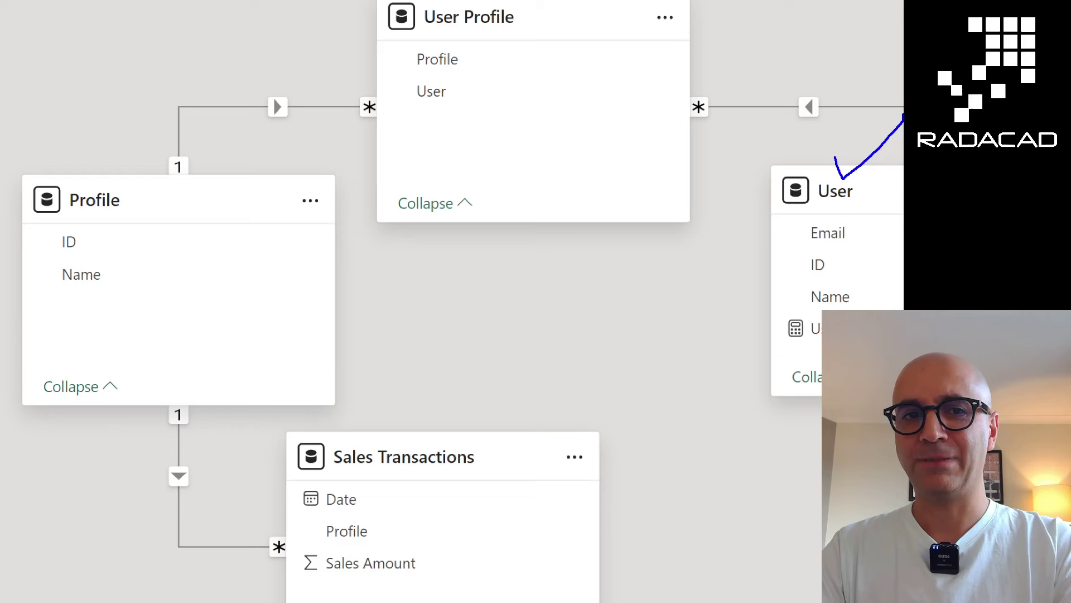
{"action": "mouse_move", "coordinate": [234, 203]}
{"action": "left_mouse_down"}
{"action": "mouse_move", "coordinate": [222, 228]}
{"action": "mouse_move", "coordinate": [255, 242]}
{"action": "left_mouse_up"}
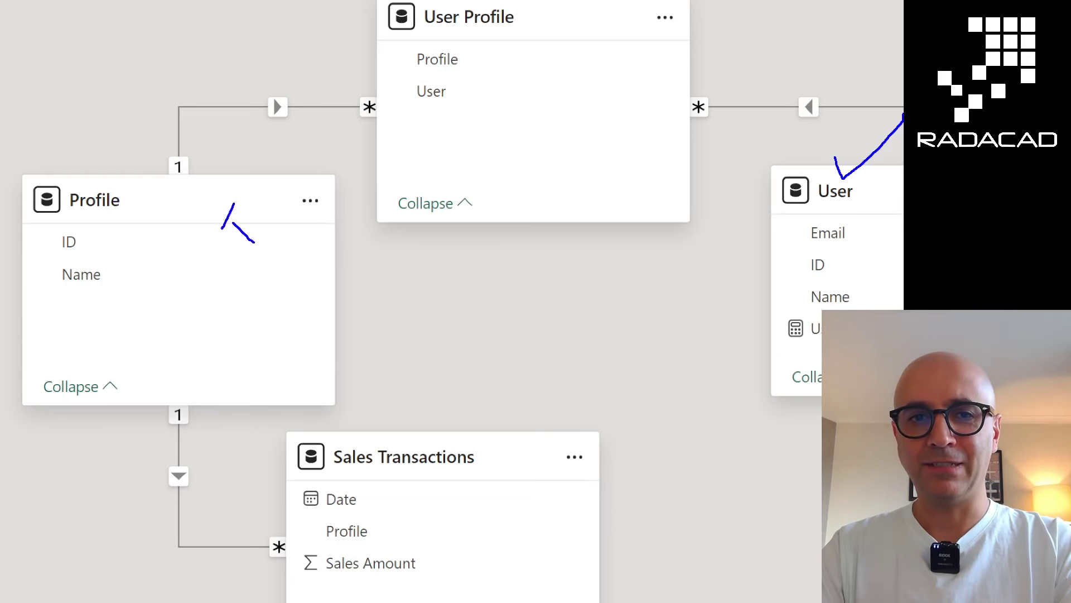
{"action": "left_click_drag", "start_coordinate": [220, 206], "coordinate": [247, 241]}
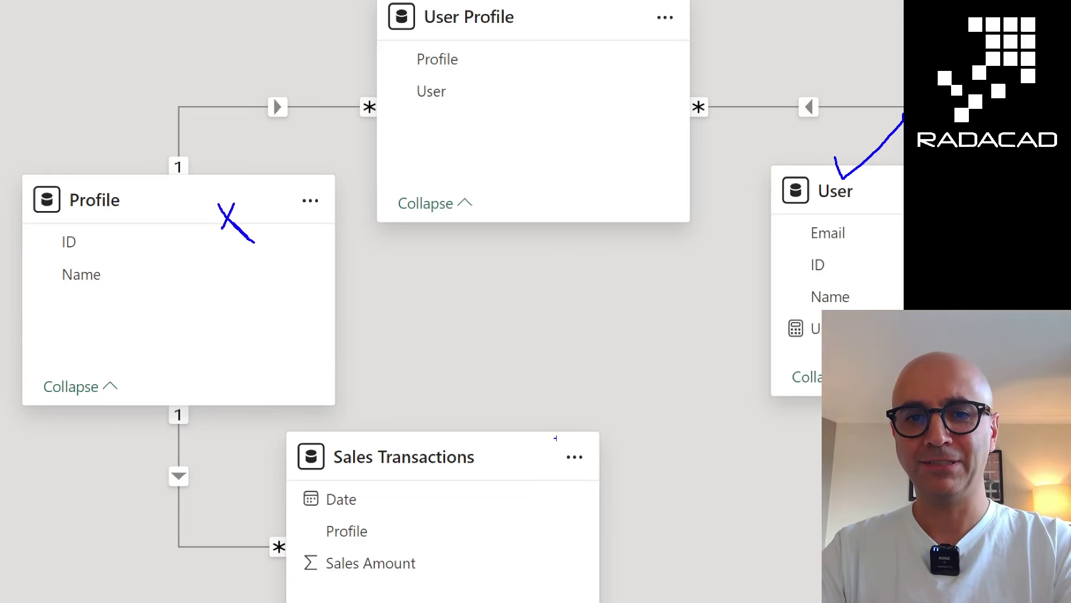
{"action": "mouse_move", "coordinate": [566, 435]}
{"action": "left_mouse_down"}
{"action": "mouse_move", "coordinate": [536, 464]}
{"action": "mouse_move", "coordinate": [562, 487]}
{"action": "left_mouse_up"}
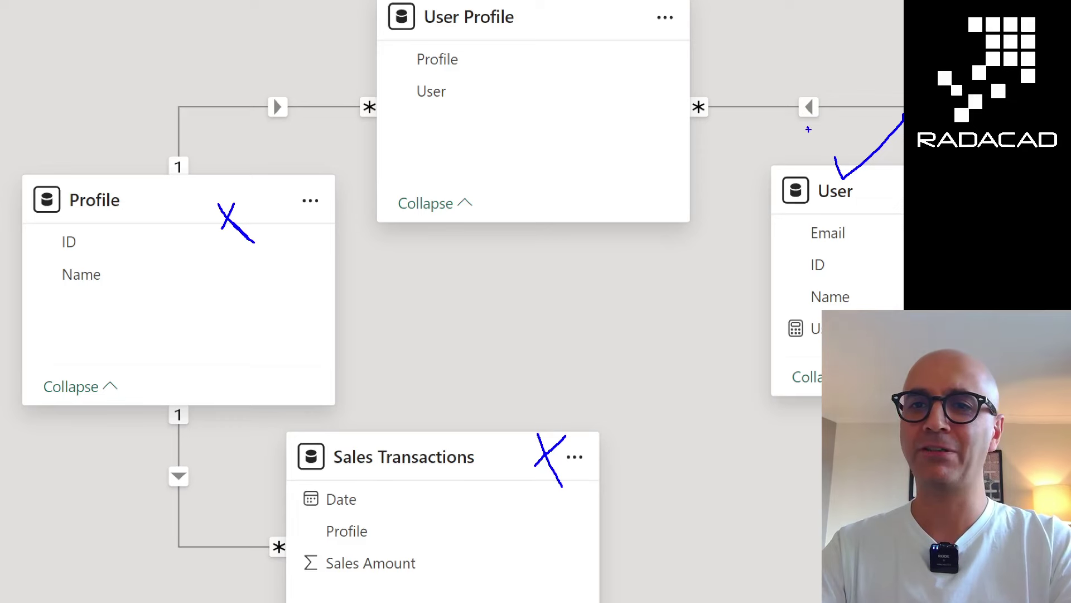
{"action": "mouse_move", "coordinate": [809, 129]}
{"action": "left_mouse_down"}
{"action": "mouse_move", "coordinate": [779, 115]}
{"action": "mouse_move", "coordinate": [799, 67]}
{"action": "mouse_move", "coordinate": [851, 75]}
{"action": "mouse_move", "coordinate": [851, 116]}
{"action": "mouse_move", "coordinate": [807, 128]}
{"action": "left_mouse_up"}
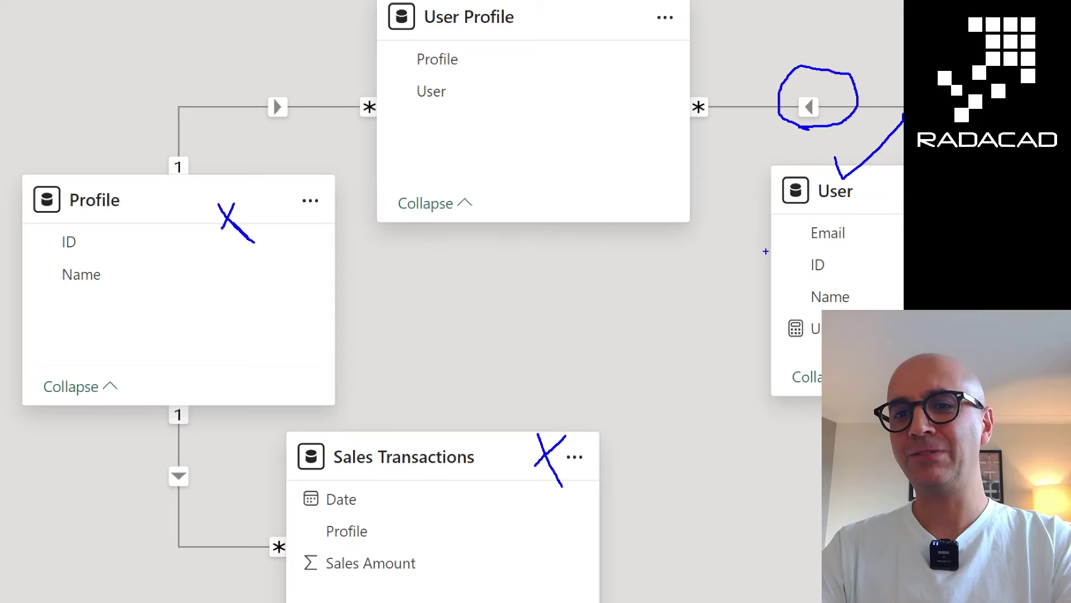
{"action": "left_click_drag", "start_coordinate": [764, 251], "coordinate": [700, 221]}
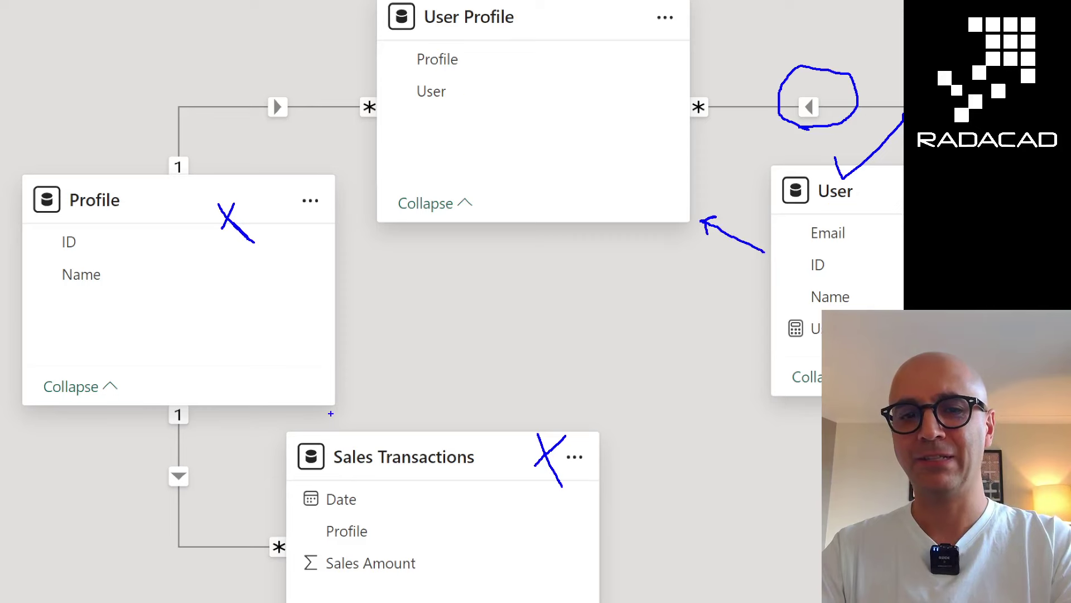
{"action": "mouse_move", "coordinate": [211, 427]}
{"action": "left_mouse_down"}
{"action": "mouse_move", "coordinate": [235, 452]}
{"action": "mouse_move", "coordinate": [271, 461]}
{"action": "mouse_move", "coordinate": [271, 484]}
{"action": "left_mouse_up"}
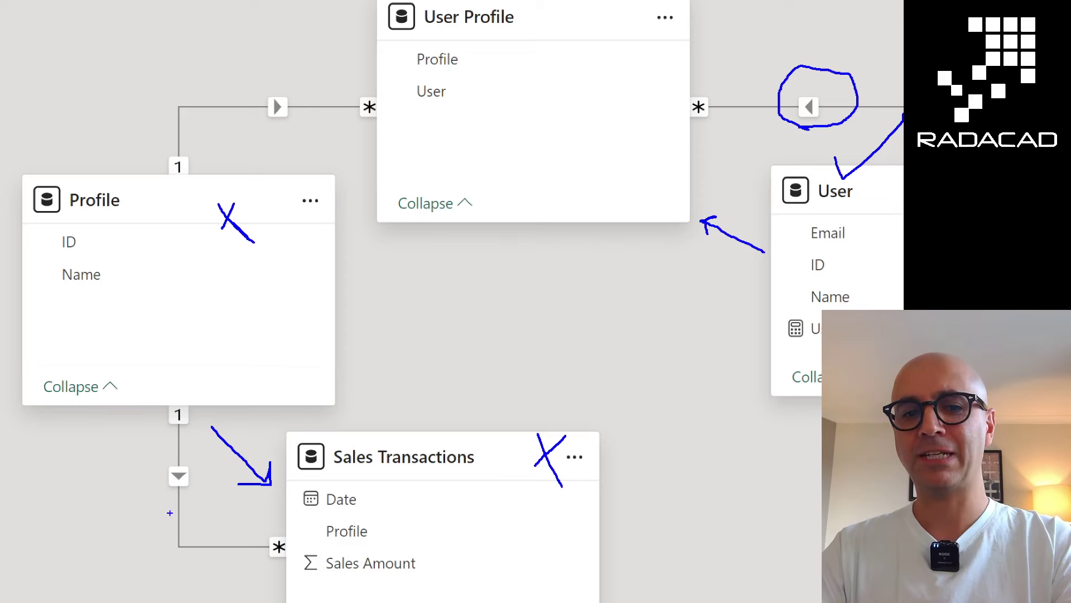
{"action": "left_click_drag", "start_coordinate": [161, 507], "coordinate": [209, 507]}
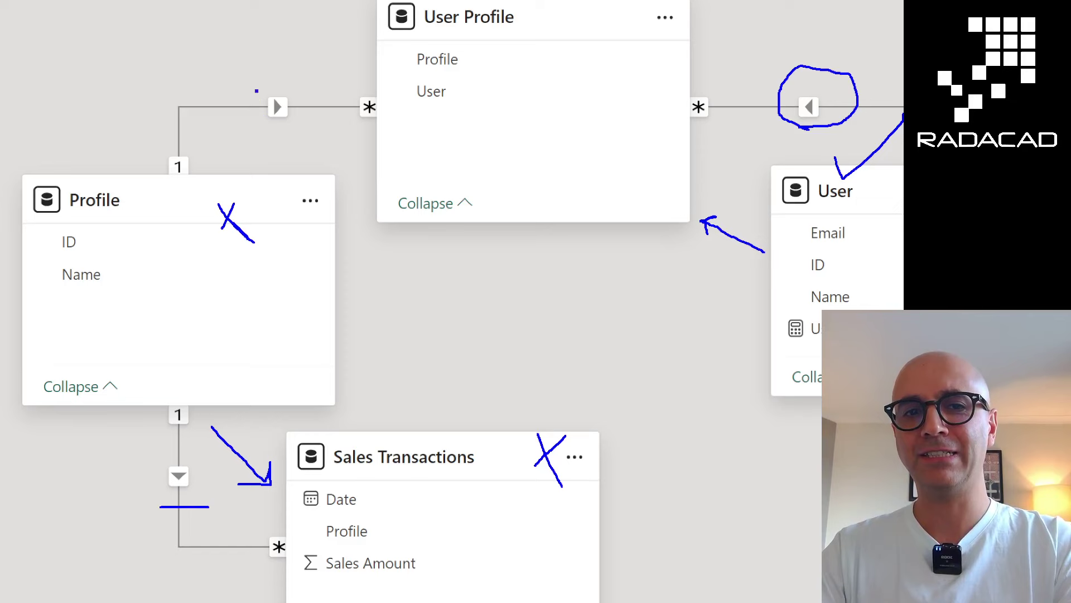
{"action": "left_click_drag", "start_coordinate": [257, 90], "coordinate": [256, 98]}
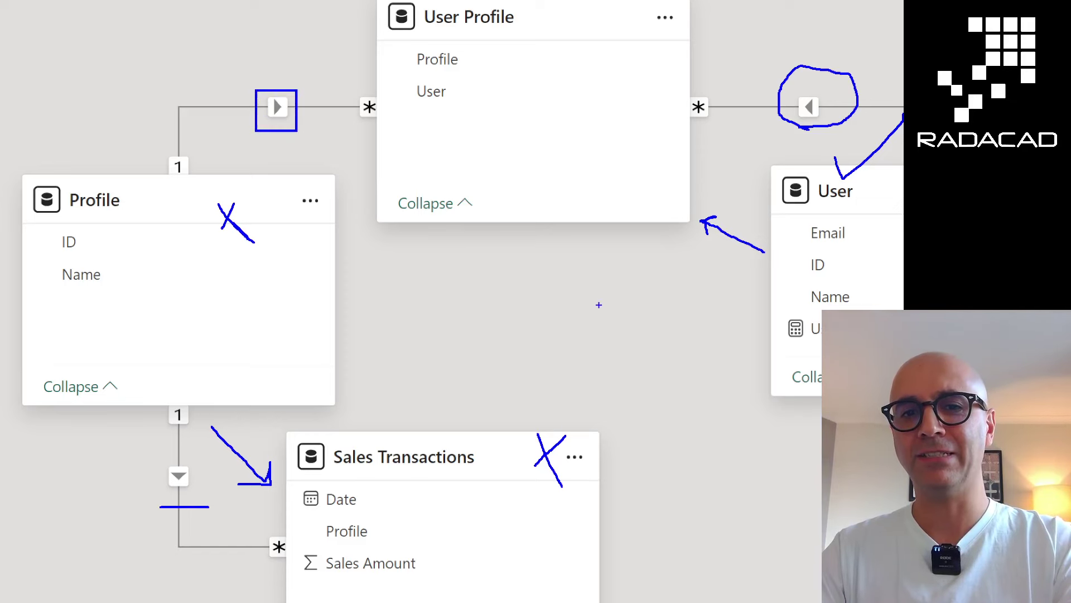
{"action": "mouse_move", "coordinate": [753, 316]}
{"action": "left_mouse_down"}
{"action": "mouse_move", "coordinate": [594, 257]}
{"action": "mouse_move", "coordinate": [445, 252]}
{"action": "mouse_move", "coordinate": [402, 281]}
{"action": "mouse_move", "coordinate": [380, 340]}
{"action": "mouse_move", "coordinate": [380, 366]}
{"action": "mouse_move", "coordinate": [409, 409]}
{"action": "left_mouse_up"}
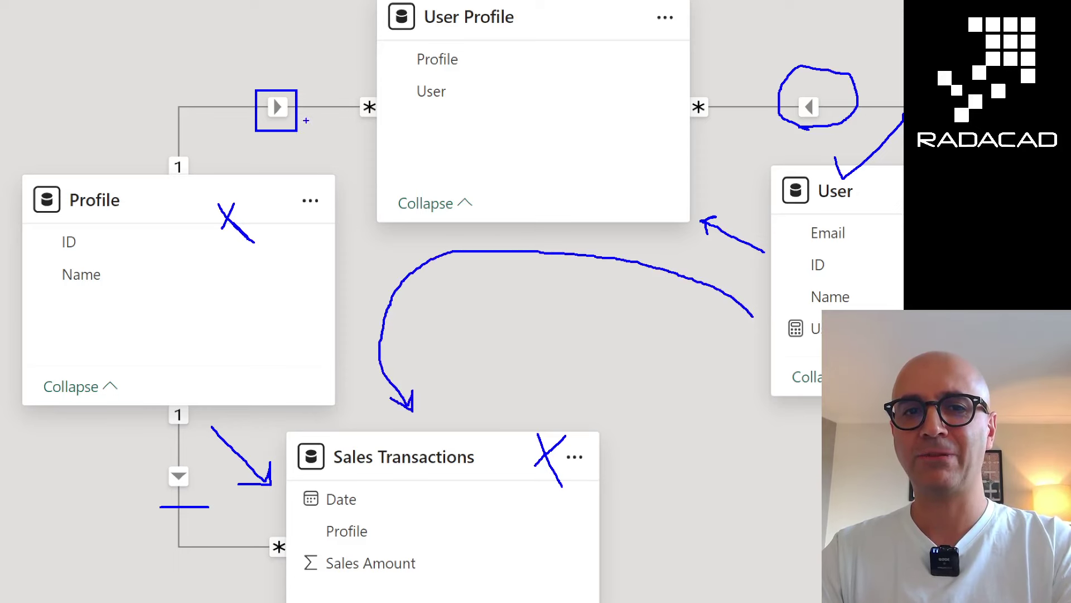
{"action": "mouse_move", "coordinate": [294, 32]}
{"action": "left_mouse_down"}
{"action": "mouse_move", "coordinate": [206, 59]}
{"action": "mouse_move", "coordinate": [149, 118]}
{"action": "left_mouse_up"}
{"action": "mouse_move", "coordinate": [146, 88]}
{"action": "left_mouse_down"}
{"action": "mouse_move", "coordinate": [147, 117]}
{"action": "mouse_move", "coordinate": [169, 116]}
{"action": "left_mouse_up"}
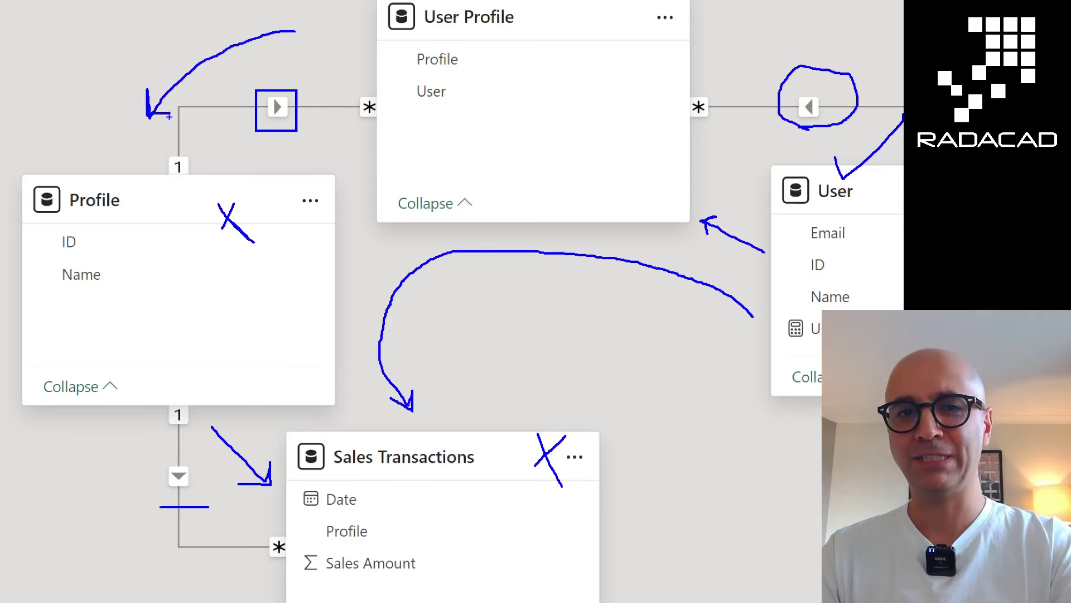
{"action": "key", "text": "Escape"}
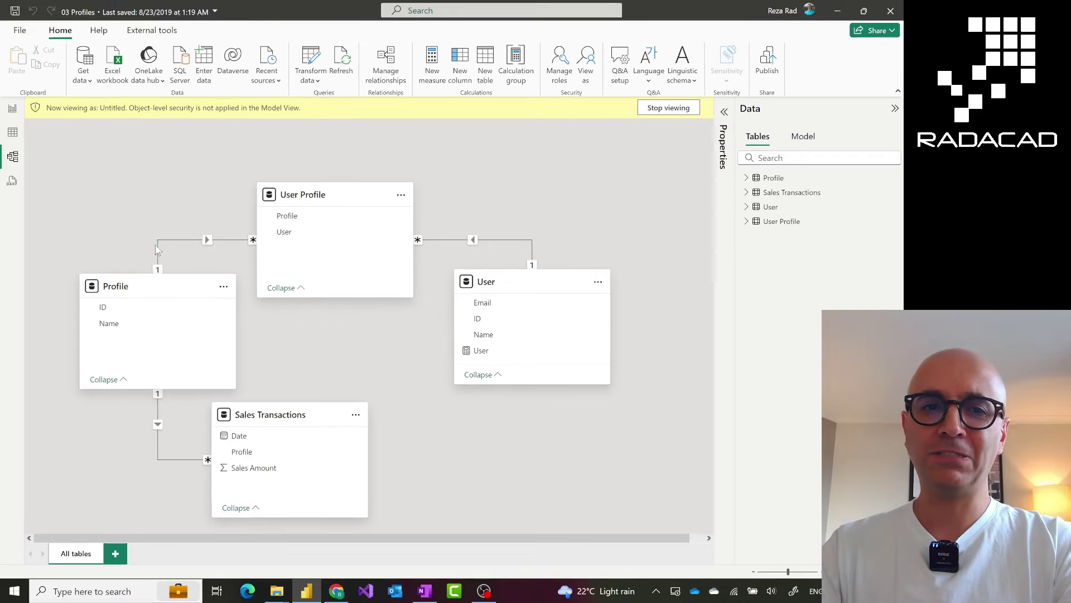
Set the Profile–User Profile relationship to Both, with security filtering both ways, and save.
{"action": "left_click", "coordinate": [219, 241]}
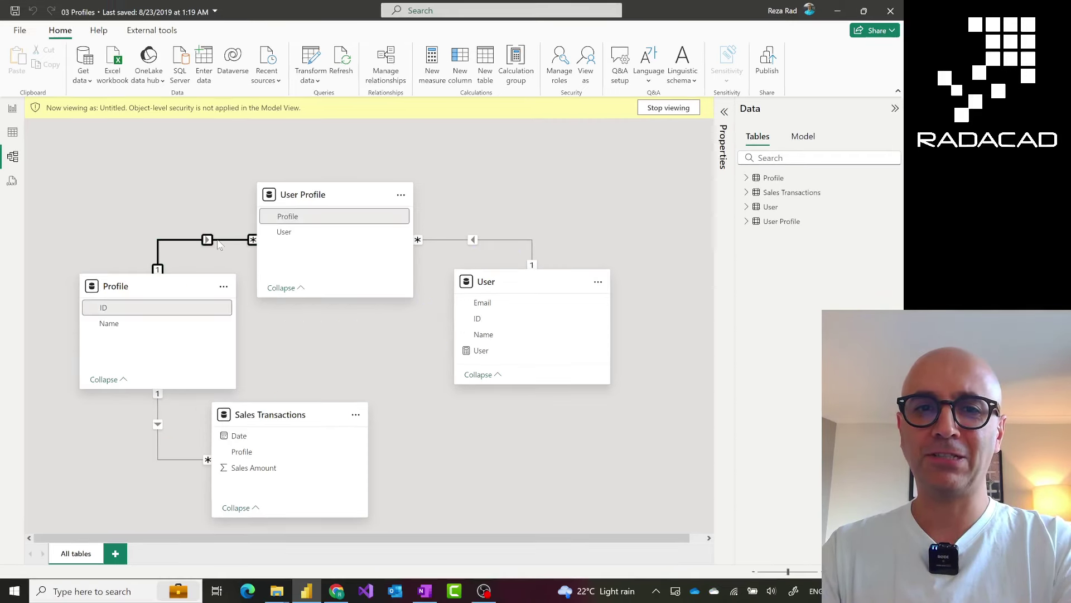
{"action": "double_click", "coordinate": [219, 242]}
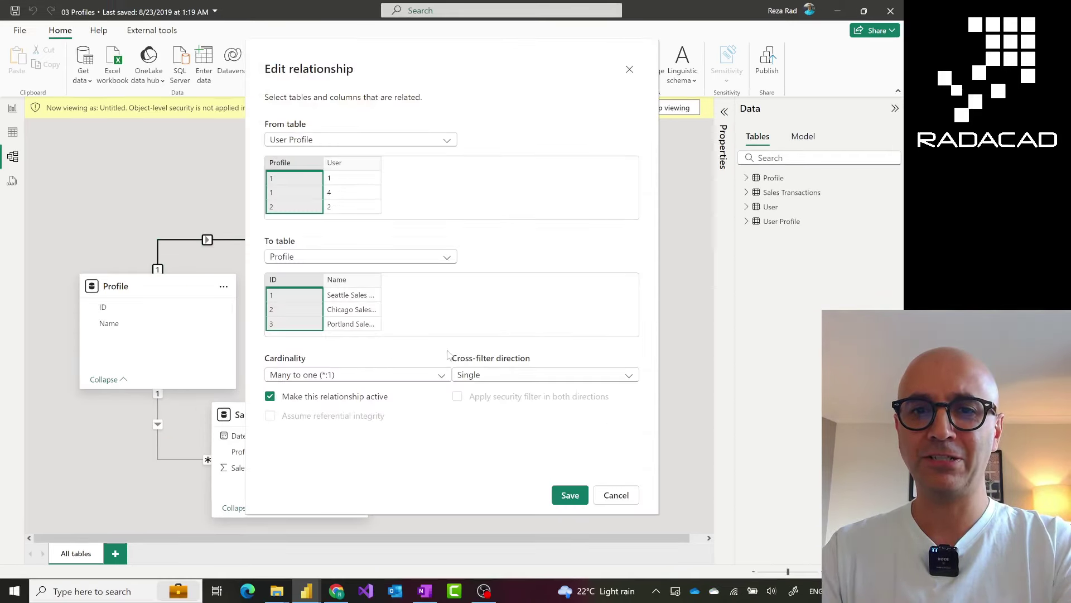
{"action": "left_click", "coordinate": [507, 381]}
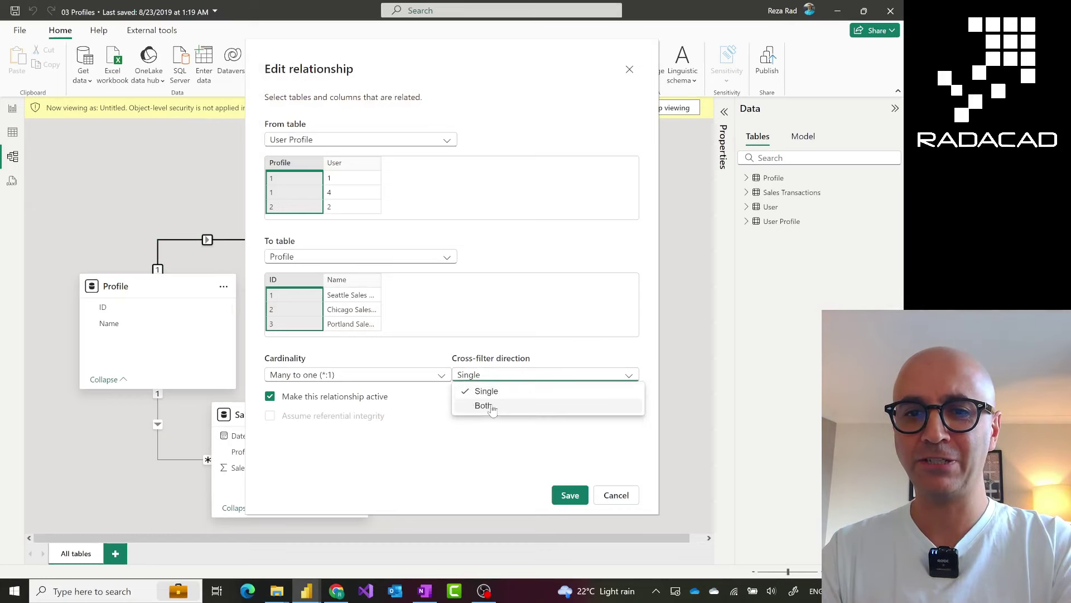
{"action": "left_click", "coordinate": [485, 405]}
{"action": "left_click", "coordinate": [486, 405]}
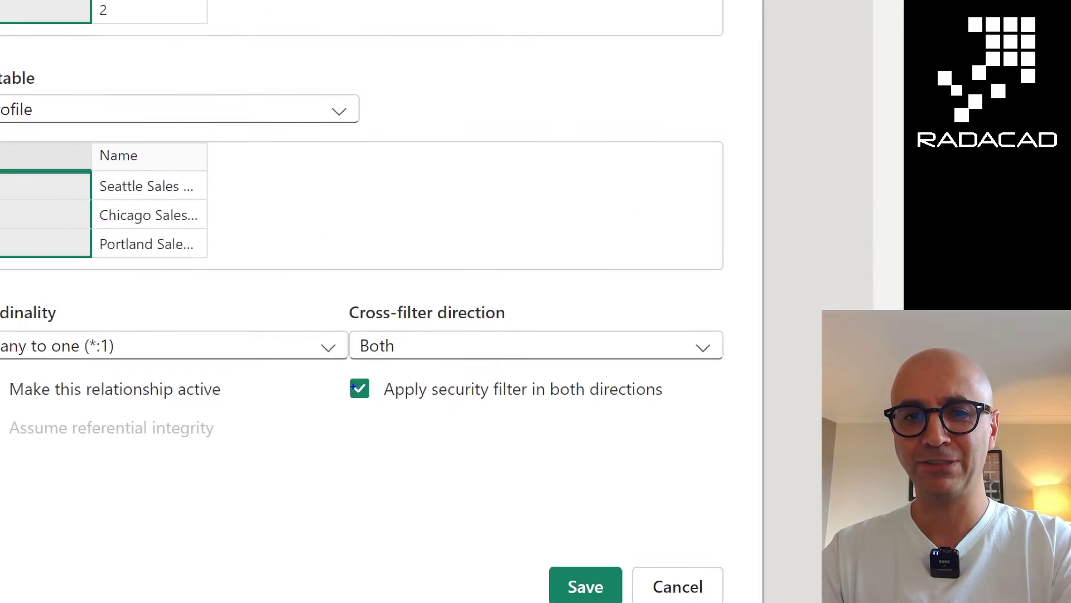
{"action": "left_click_drag", "start_coordinate": [343, 371], "coordinate": [664, 420]}
{"action": "key", "text": "Escape"}
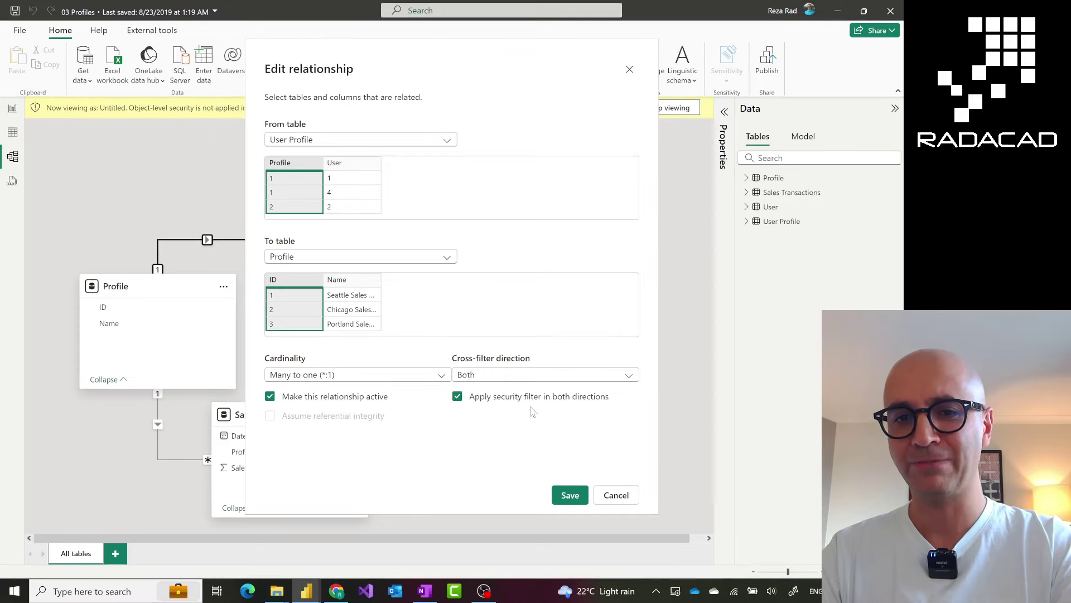
{"action": "left_click", "coordinate": [568, 497]}
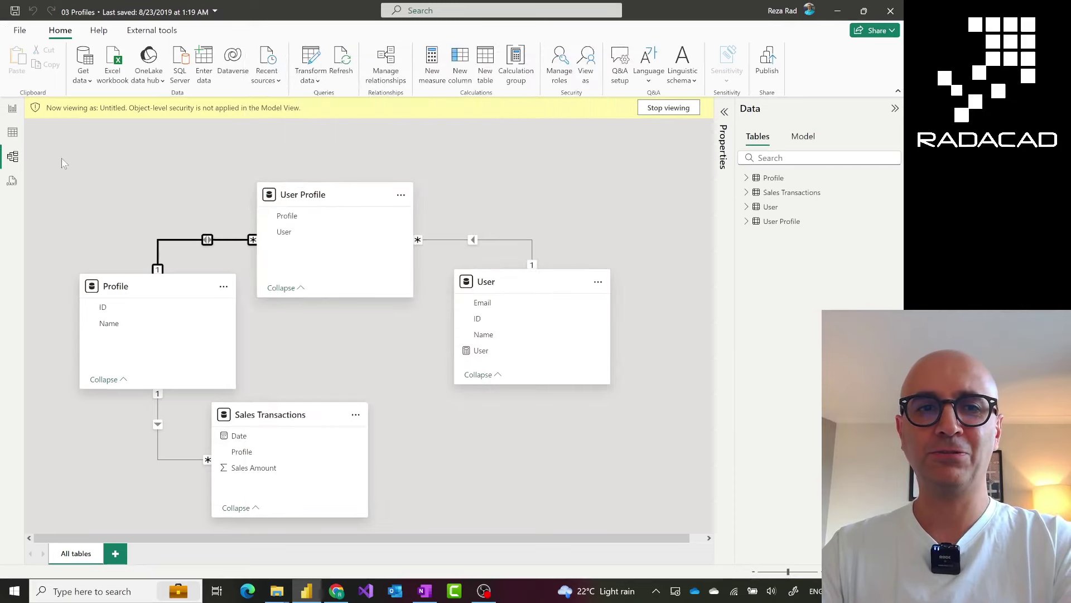
{"action": "left_click", "coordinate": [13, 108]}
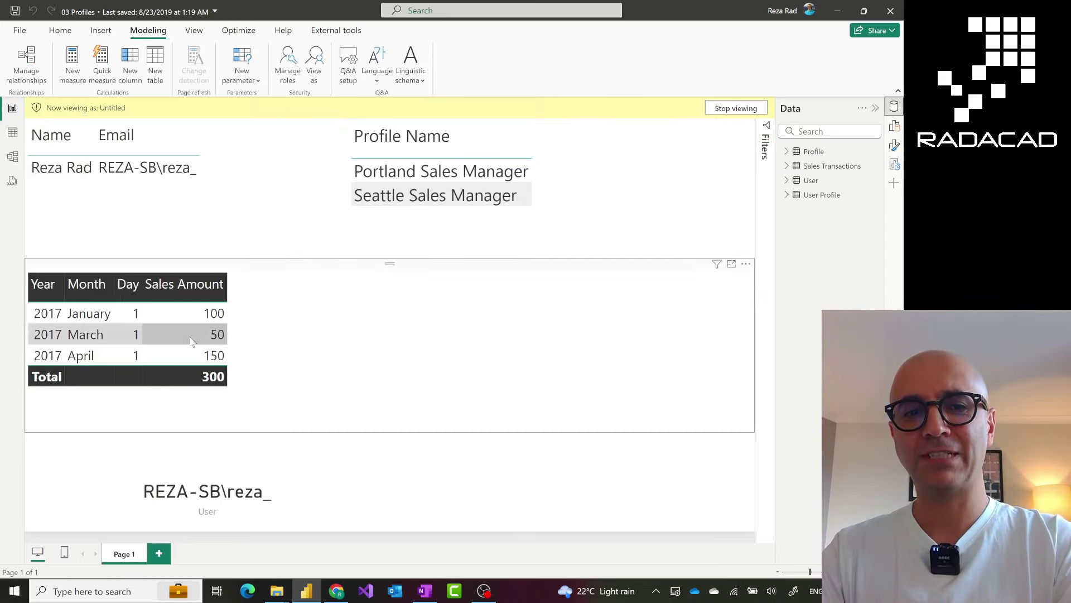
{"action": "left_click", "coordinate": [12, 159]}
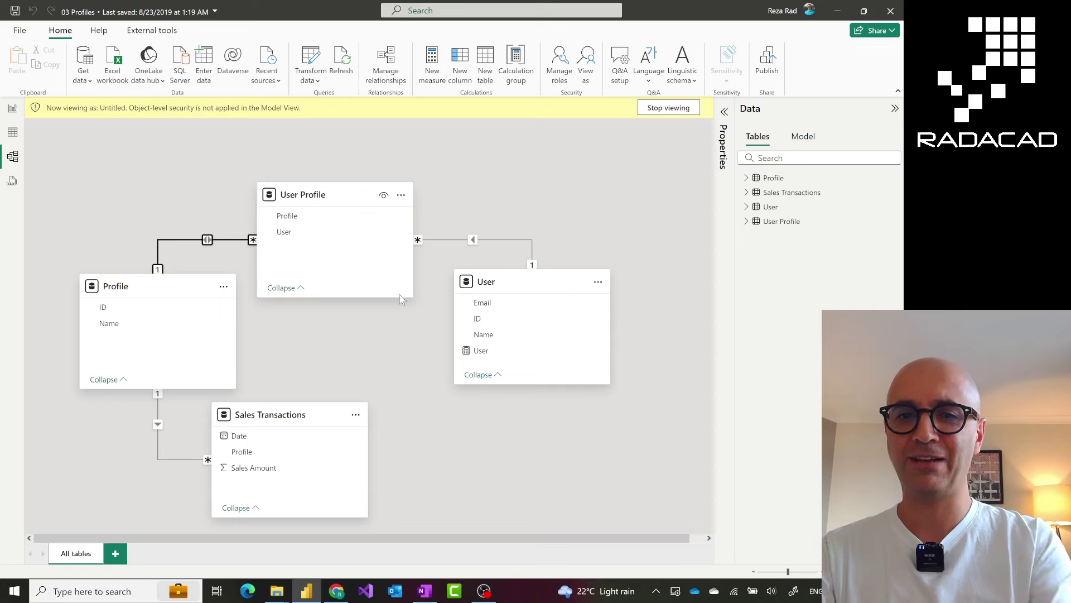
Set the Profile–User Profile relationship to Single, untick two-way security filtering, and save.
{"action": "left_click", "coordinate": [226, 249]}
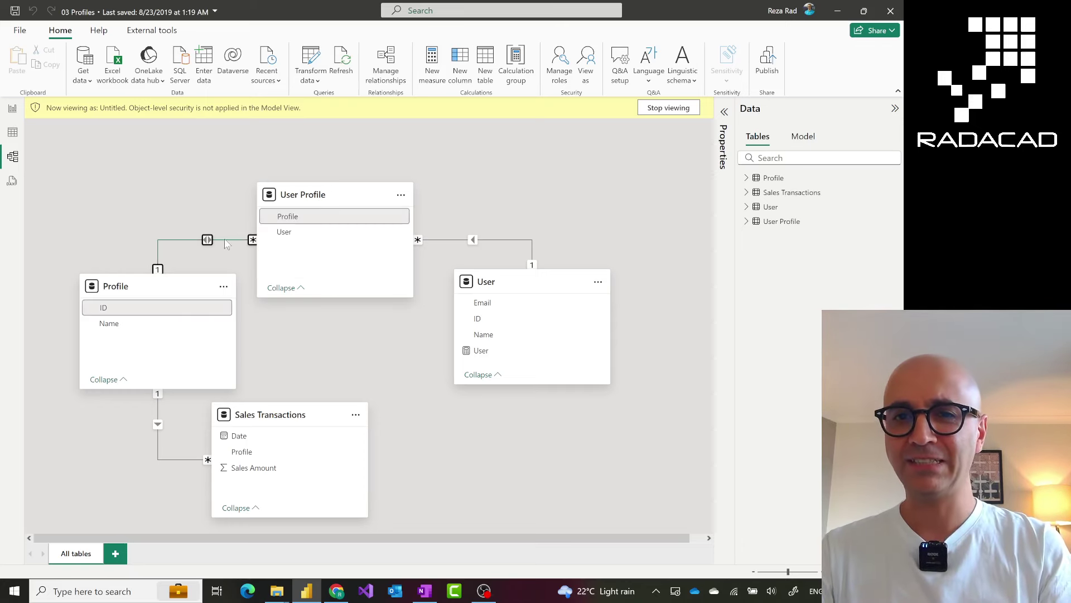
{"action": "double_click", "coordinate": [226, 241]}
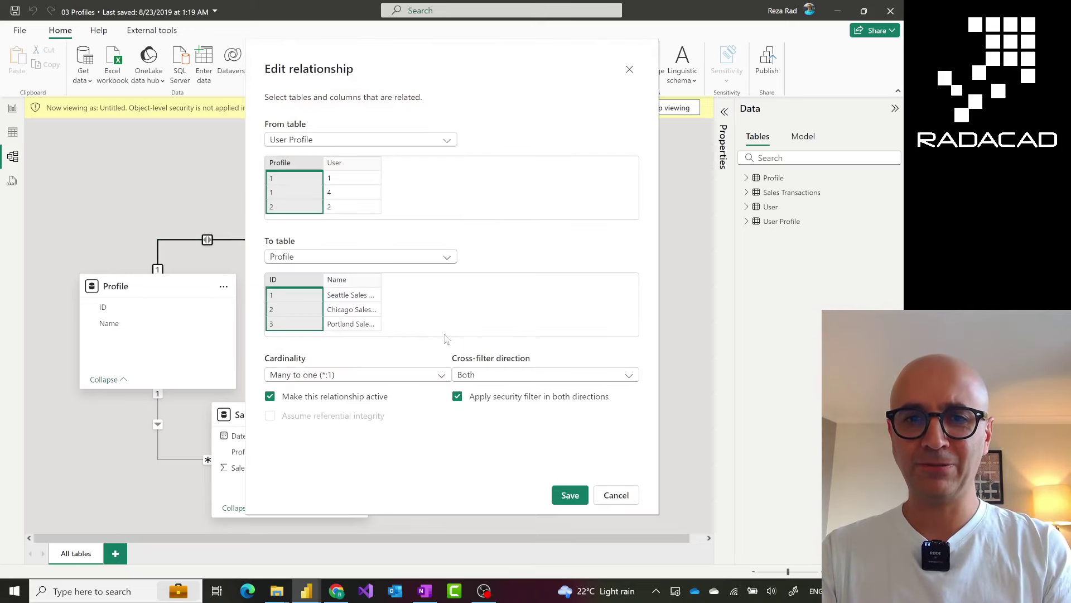
{"action": "left_click", "coordinate": [485, 399]}
{"action": "left_click", "coordinate": [493, 378]}
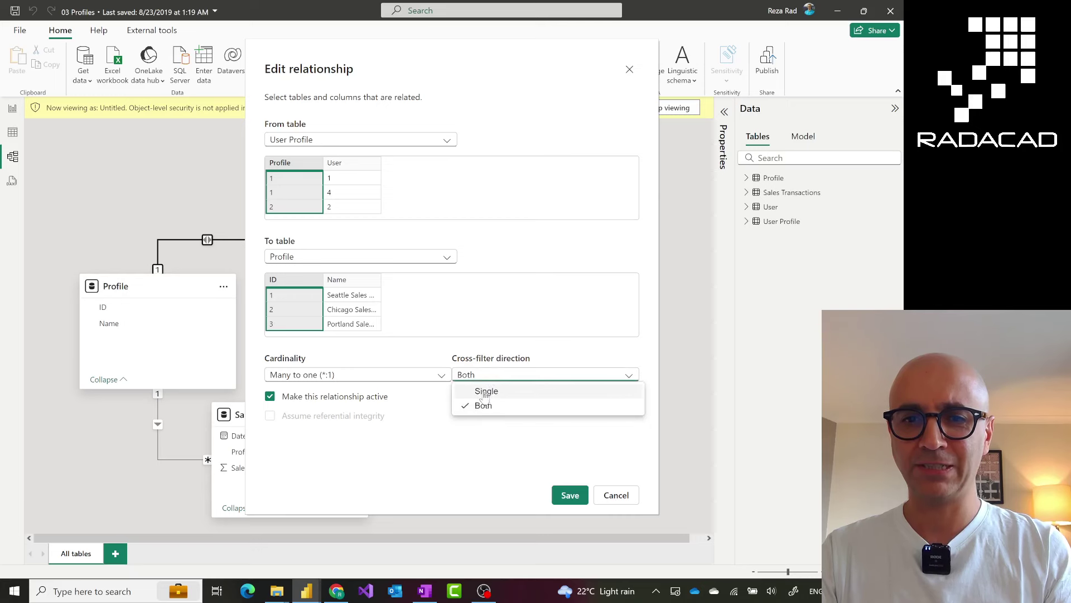
{"action": "left_click", "coordinate": [484, 391]}
{"action": "left_click", "coordinate": [568, 495]}
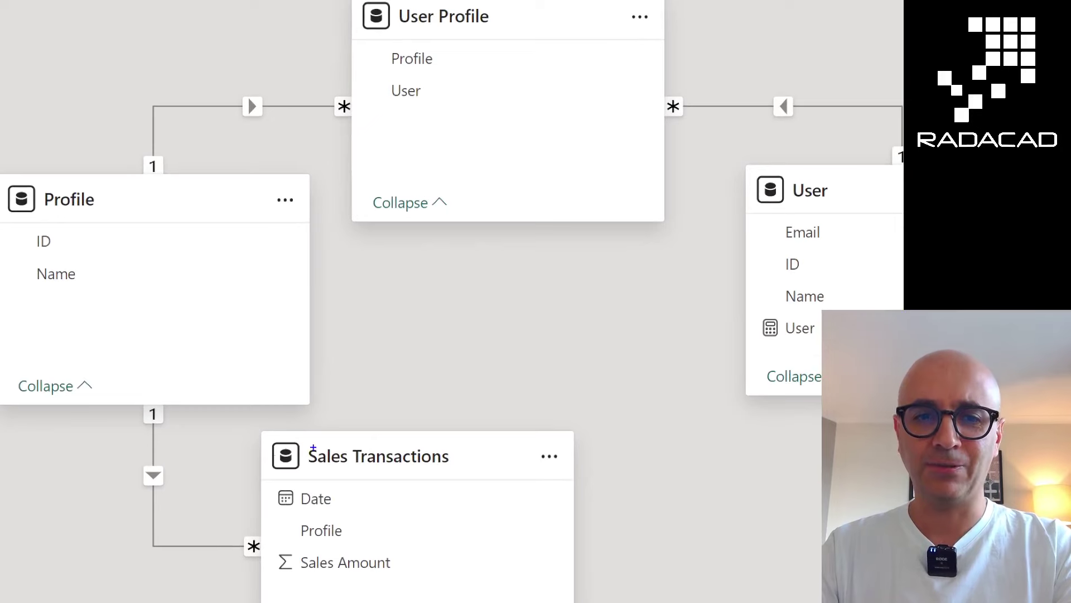
{"action": "left_click_drag", "start_coordinate": [306, 438], "coordinate": [458, 480]}
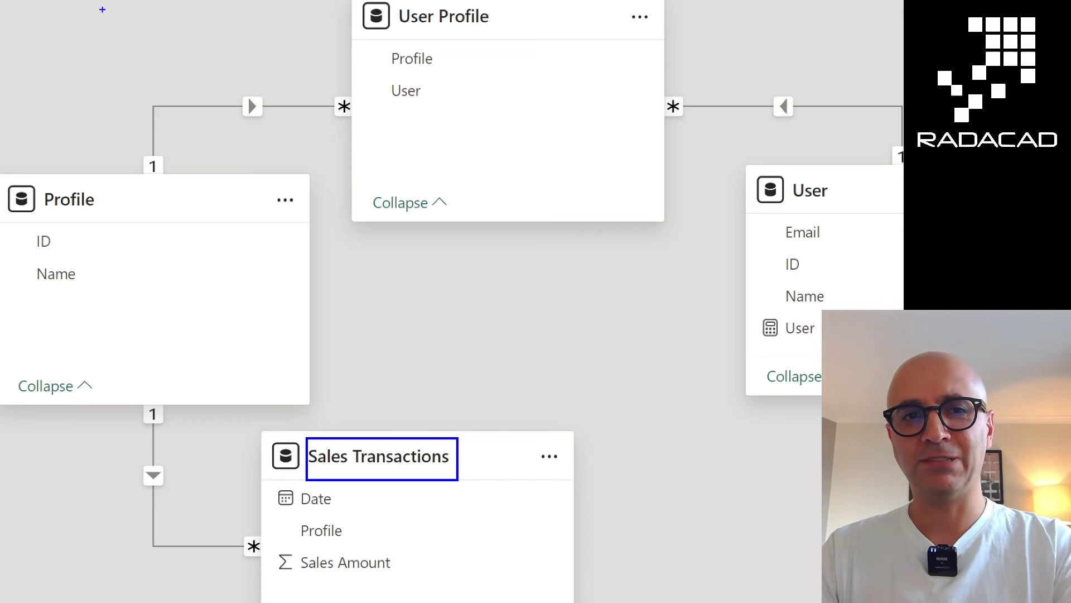
{"action": "mouse_move", "coordinate": [101, 8]}
{"action": "left_mouse_down"}
{"action": "mouse_move", "coordinate": [162, 48]}
{"action": "mouse_move", "coordinate": [198, 123]}
{"action": "mouse_move", "coordinate": [237, 136]}
{"action": "mouse_move", "coordinate": [277, 194]}
{"action": "mouse_move", "coordinate": [323, 215]}
{"action": "mouse_move", "coordinate": [363, 286]}
{"action": "mouse_move", "coordinate": [456, 347]}
{"action": "mouse_move", "coordinate": [504, 337]}
{"action": "left_mouse_up"}
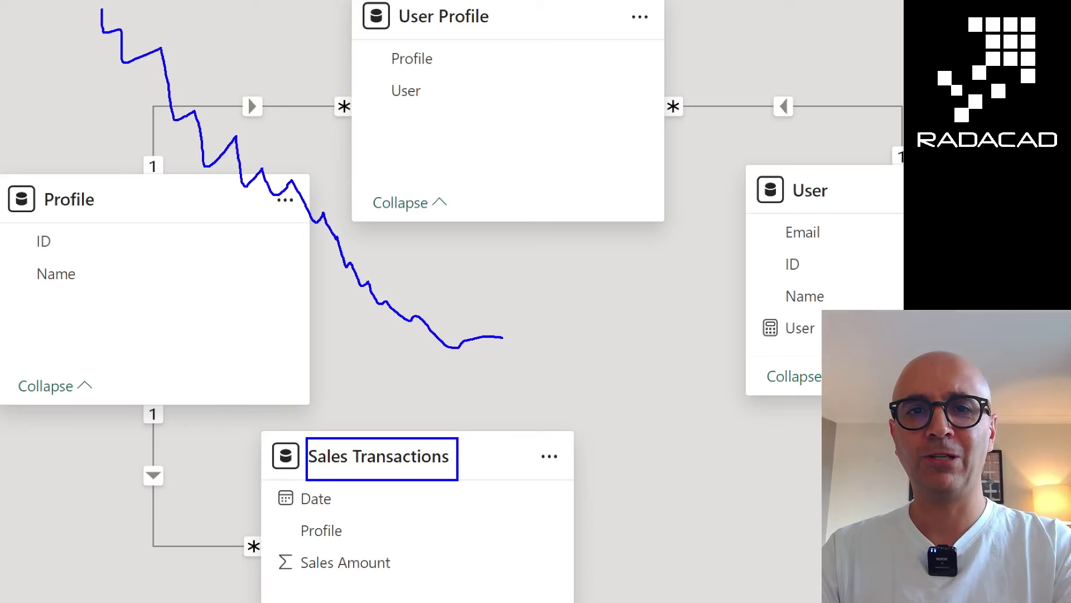
{"action": "mouse_move", "coordinate": [732, 272]}
{"action": "left_mouse_down"}
{"action": "mouse_move", "coordinate": [652, 177]}
{"action": "mouse_move", "coordinate": [633, 174]}
{"action": "mouse_move", "coordinate": [648, 162]}
{"action": "mouse_move", "coordinate": [635, 175]}
{"action": "mouse_move", "coordinate": [648, 196]}
{"action": "left_mouse_up"}
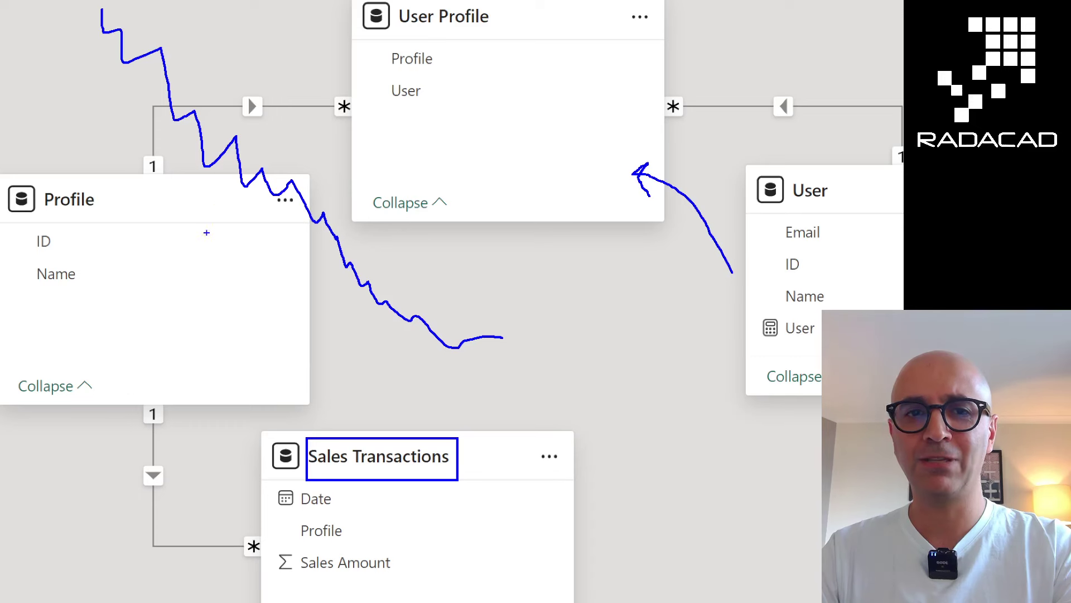
{"action": "mouse_move", "coordinate": [177, 414]}
{"action": "left_mouse_down"}
{"action": "mouse_move", "coordinate": [173, 444]}
{"action": "mouse_move", "coordinate": [196, 479]}
{"action": "mouse_move", "coordinate": [228, 482]}
{"action": "mouse_move", "coordinate": [226, 468]}
{"action": "mouse_move", "coordinate": [234, 477]}
{"action": "mouse_move", "coordinate": [202, 501]}
{"action": "left_mouse_up"}
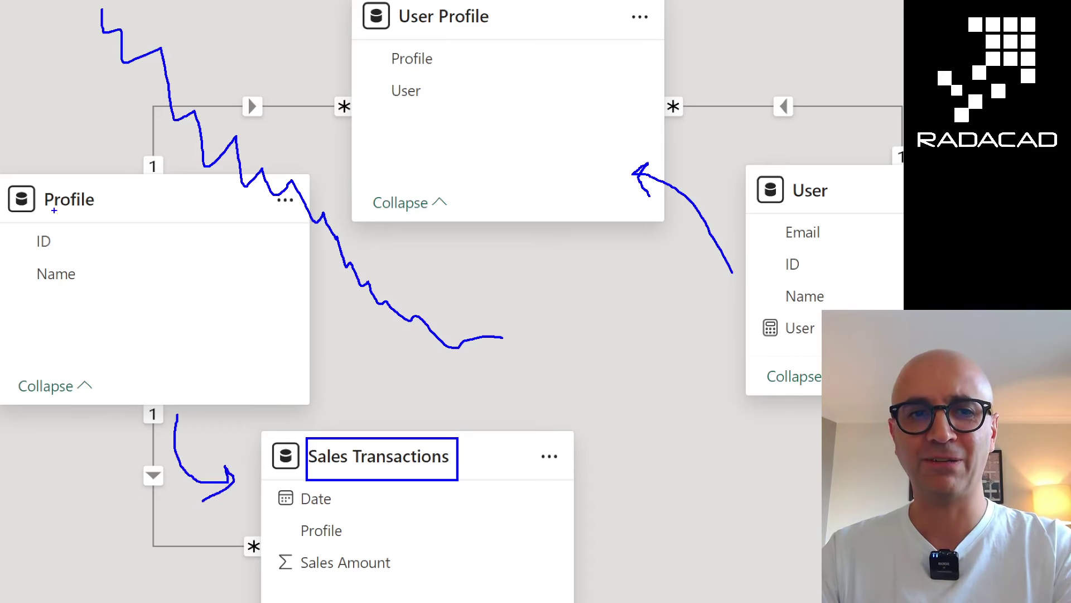
{"action": "mouse_move", "coordinate": [8, 177]}
{"action": "left_mouse_down"}
{"action": "mouse_move", "coordinate": [115, 224]}
{"action": "mouse_move", "coordinate": [145, 225]}
{"action": "left_mouse_up"}
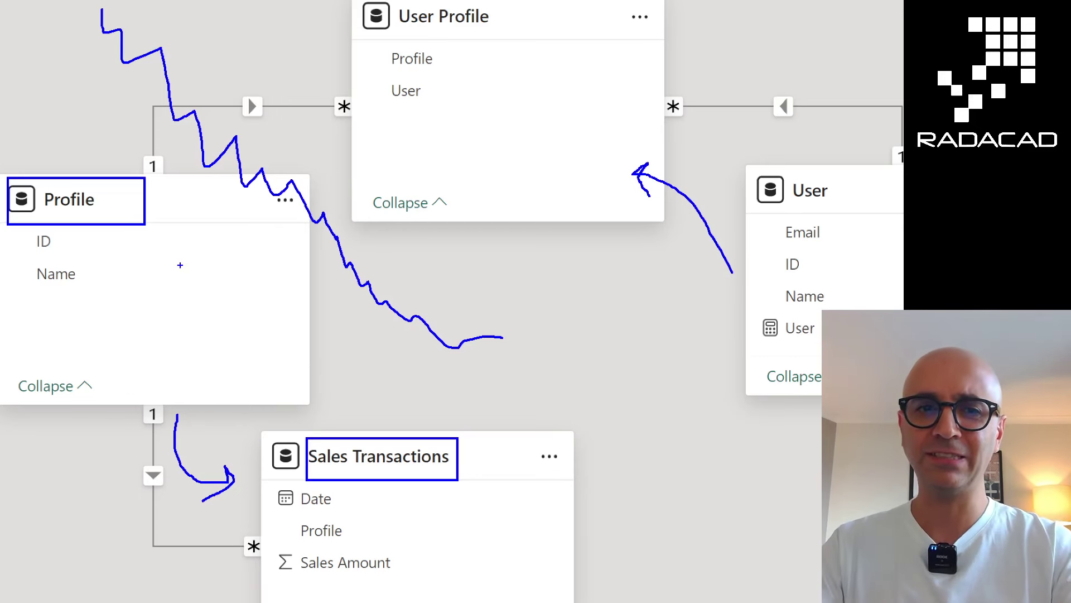
{"action": "mouse_move", "coordinate": [180, 266]}
{"action": "left_mouse_down"}
{"action": "mouse_move", "coordinate": [183, 276]}
{"action": "mouse_move", "coordinate": [248, 240]}
{"action": "left_mouse_up"}
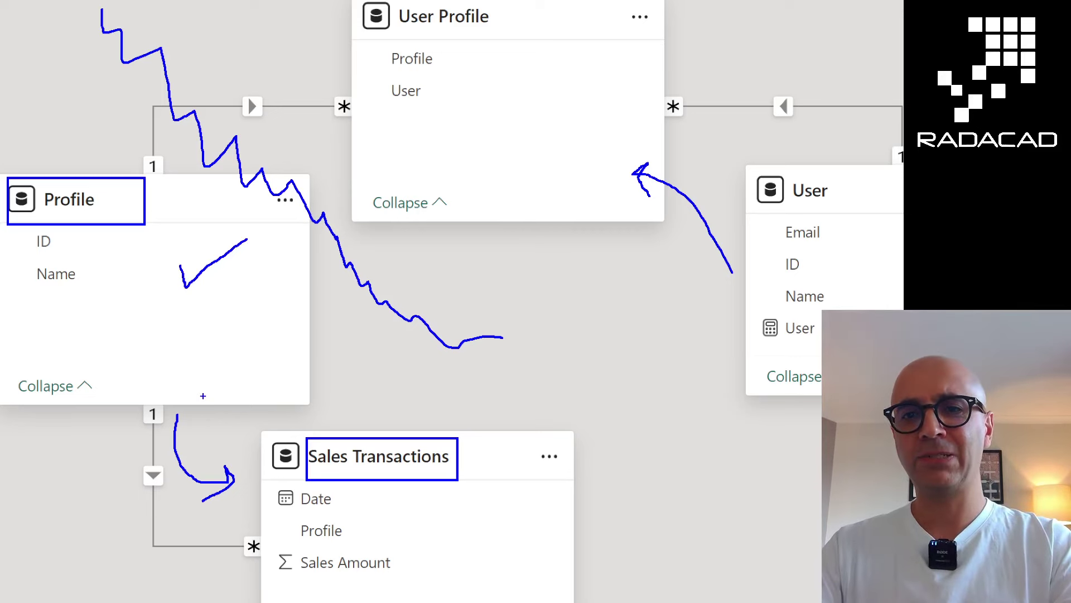
{"action": "mouse_move", "coordinate": [840, 239]}
{"action": "left_mouse_down"}
{"action": "mouse_move", "coordinate": [844, 263]}
{"action": "mouse_move", "coordinate": [871, 225]}
{"action": "left_mouse_up"}
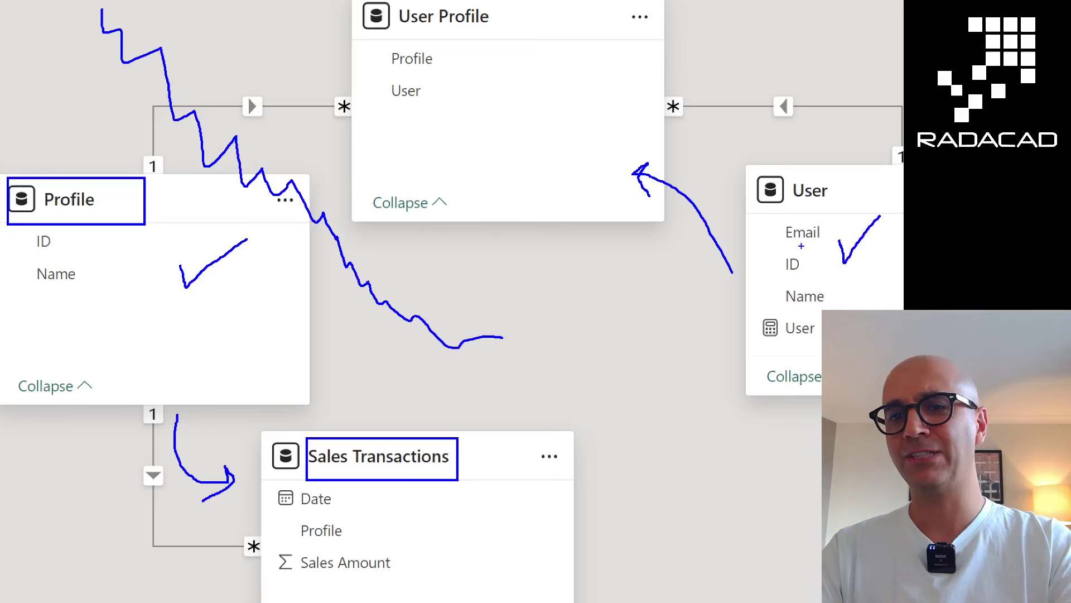
{"action": "left_click_drag", "start_coordinate": [799, 206], "coordinate": [822, 204]}
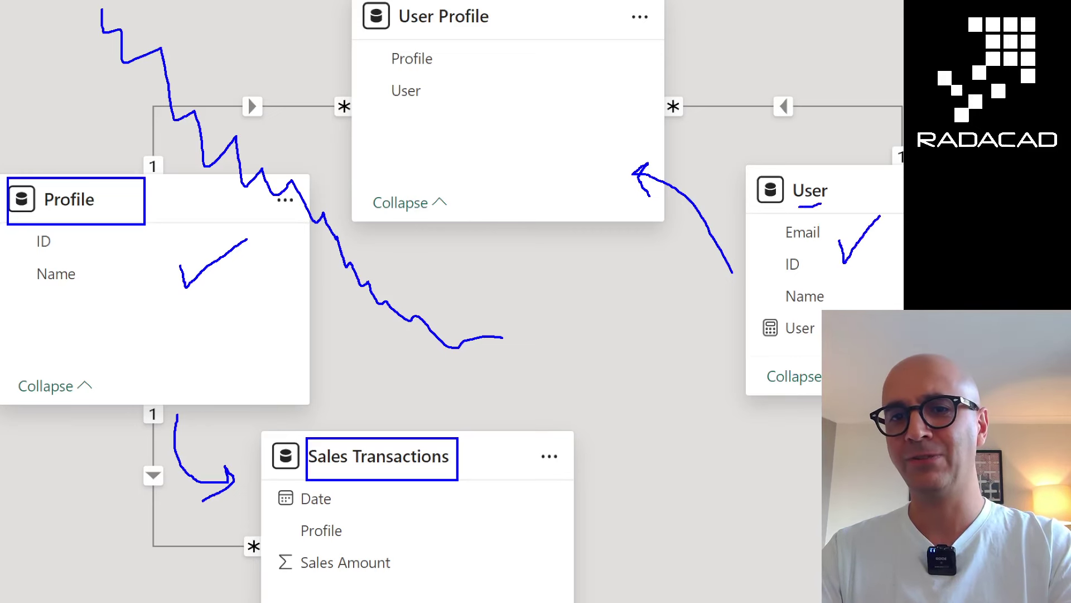
{"action": "left_click_drag", "start_coordinate": [502, 39], "coordinate": [421, 38]}
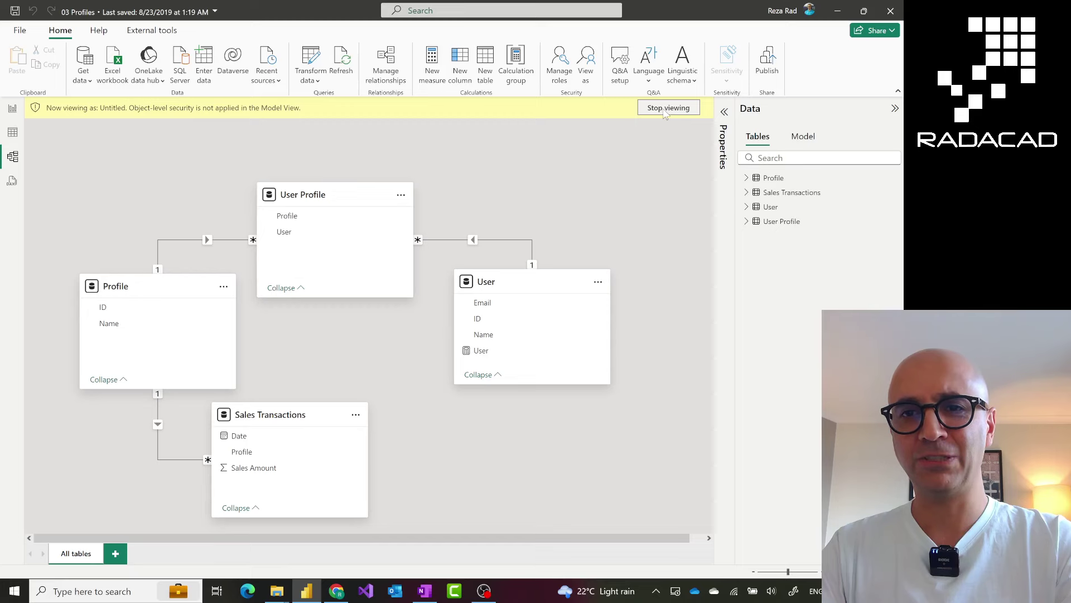
Stop viewing as the role, go to the report page, and add a measure to Profile.
{"action": "left_click", "coordinate": [666, 110]}
{"action": "left_click", "coordinate": [12, 110]}
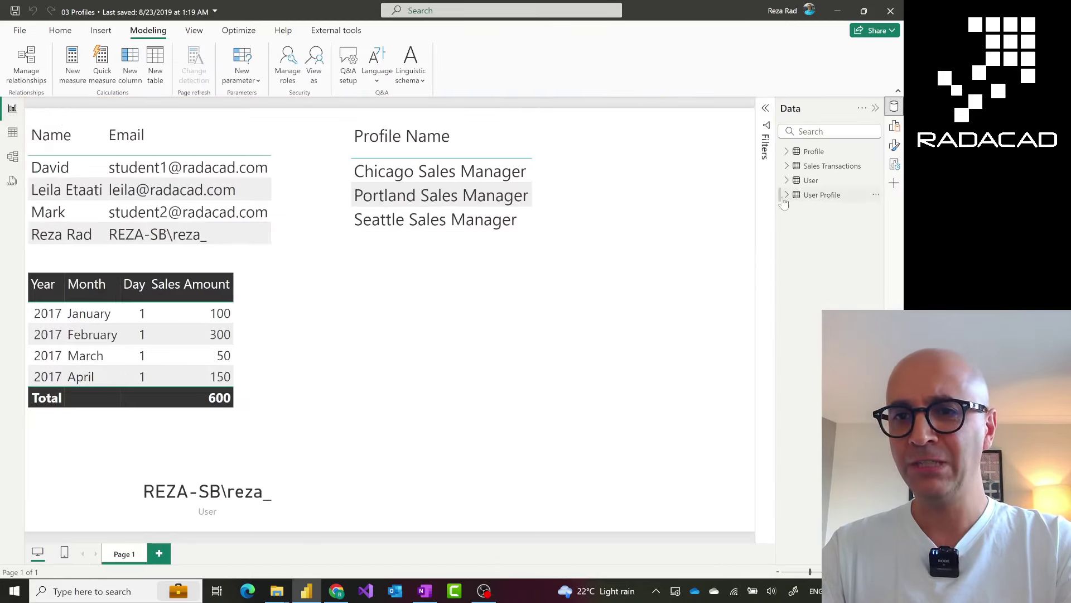
{"action": "left_click", "coordinate": [877, 158]}
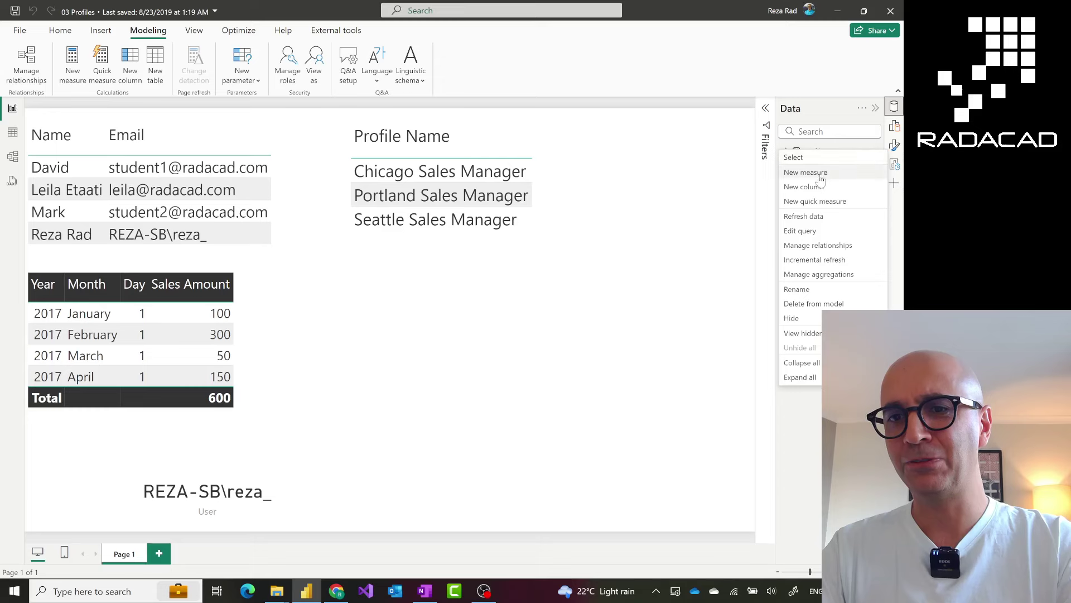
{"action": "key", "text": "Escape"}
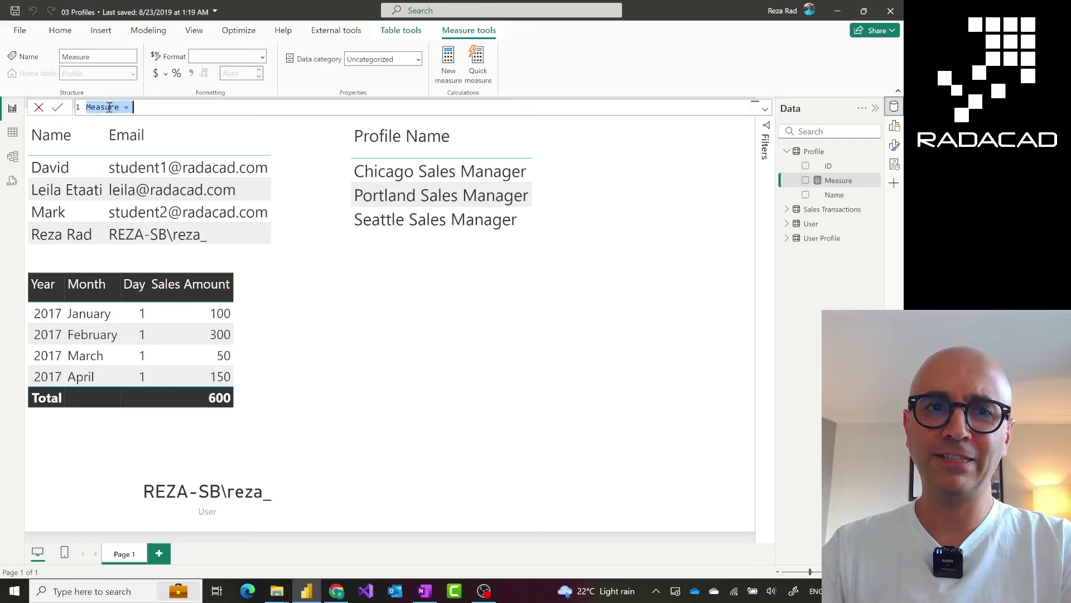
Rename the new measure to ProfileIDs.
{"action": "scroll", "coordinate": [115, 111], "scroll_direction": "up", "scroll_amount": 2}
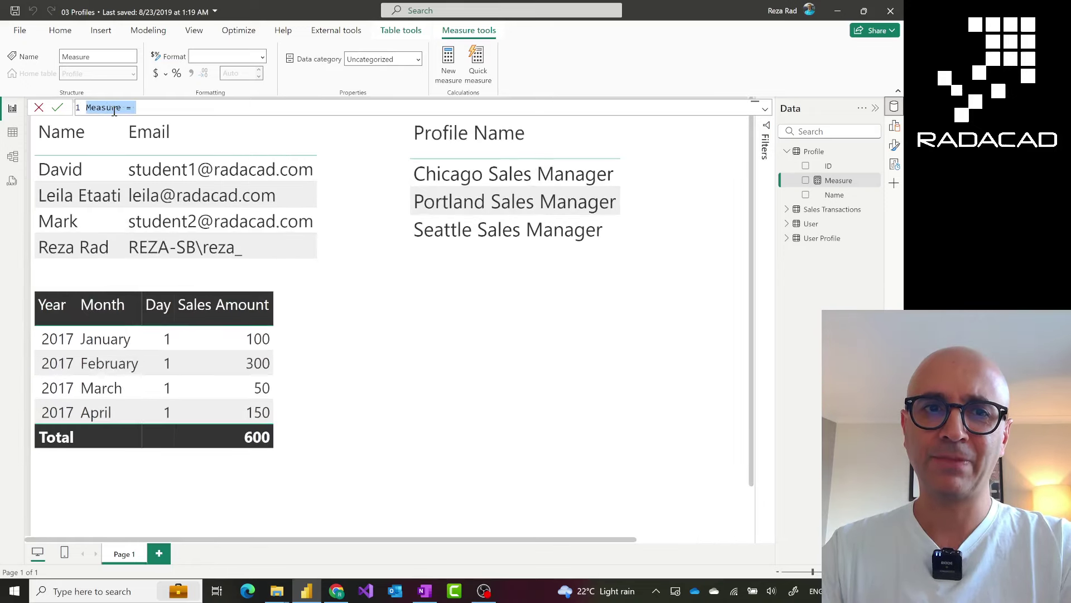
{"action": "scroll", "coordinate": [113, 111], "scroll_direction": "up", "scroll_amount": 5}
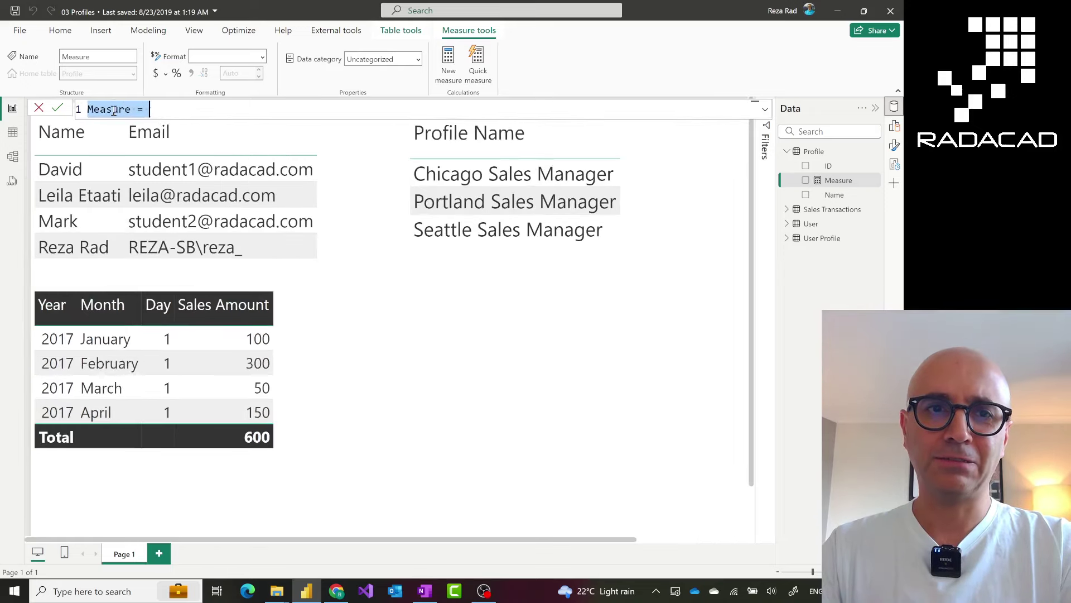
{"action": "scroll", "coordinate": [112, 112], "scroll_direction": "up", "scroll_amount": 3}
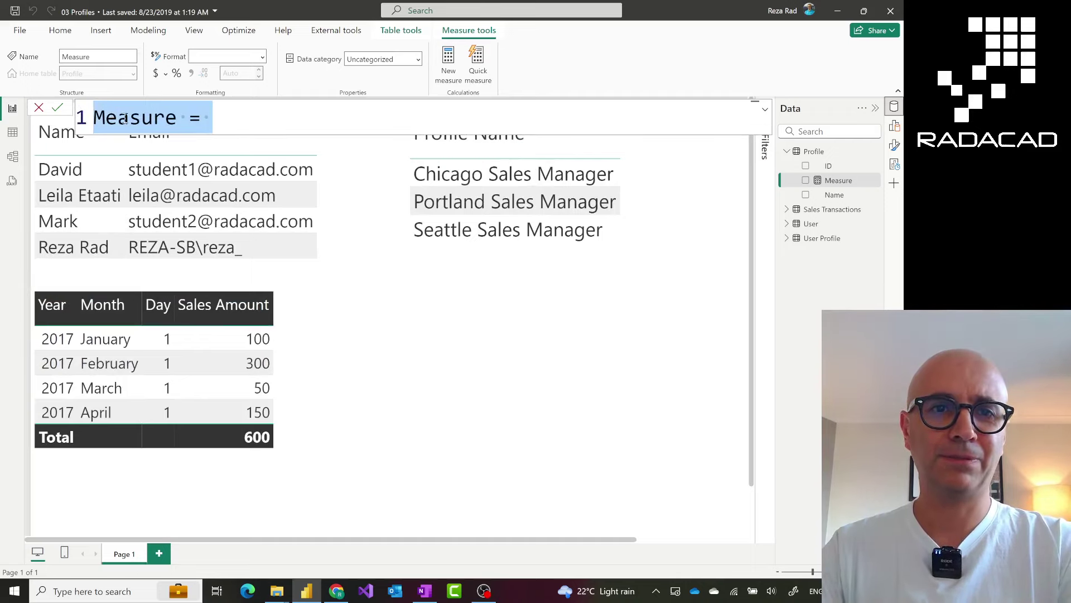
{"action": "double_click", "coordinate": [134, 120]}
{"action": "type", "text": "Prifi"}
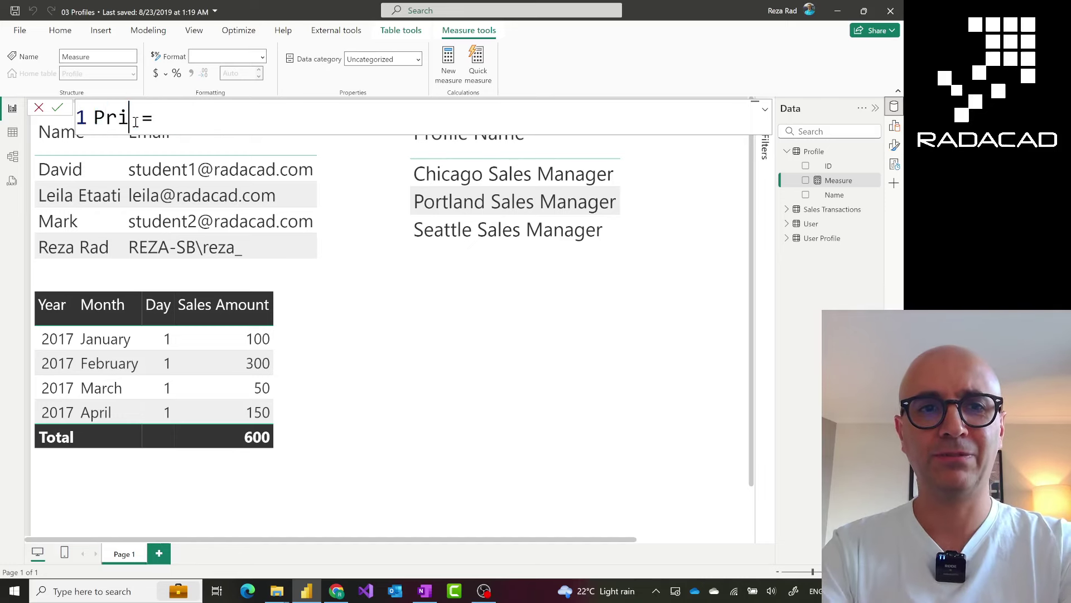
{"action": "key", "text": "BackSpace"}
{"action": "key", "text": "BackSpace"}
{"action": "key", "text": "BackSpace"}
{"action": "type", "text": "o"}
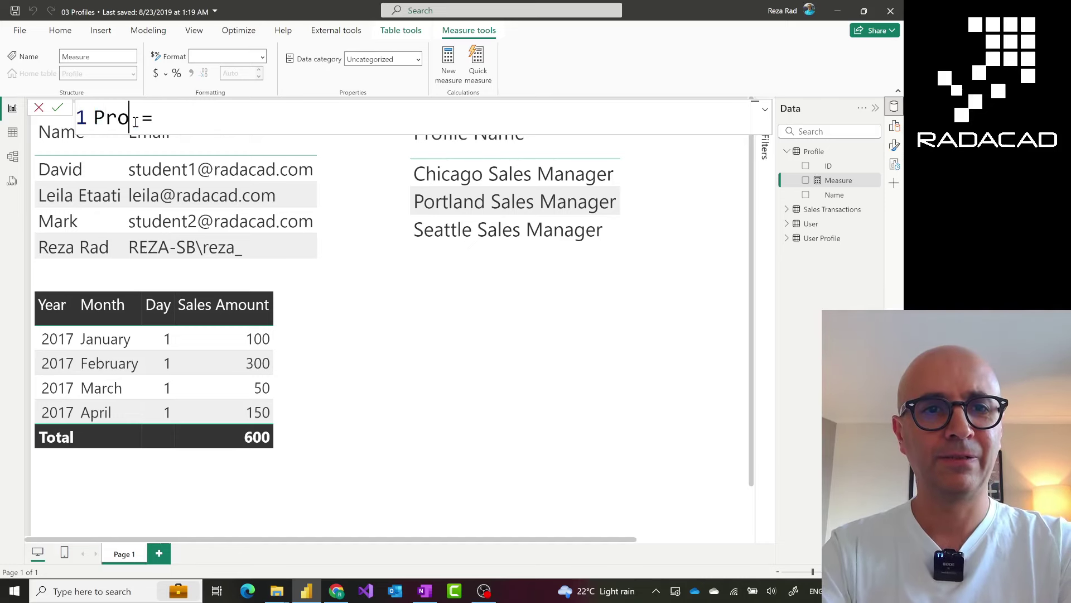
{"action": "type", "text": "fileIDs"}
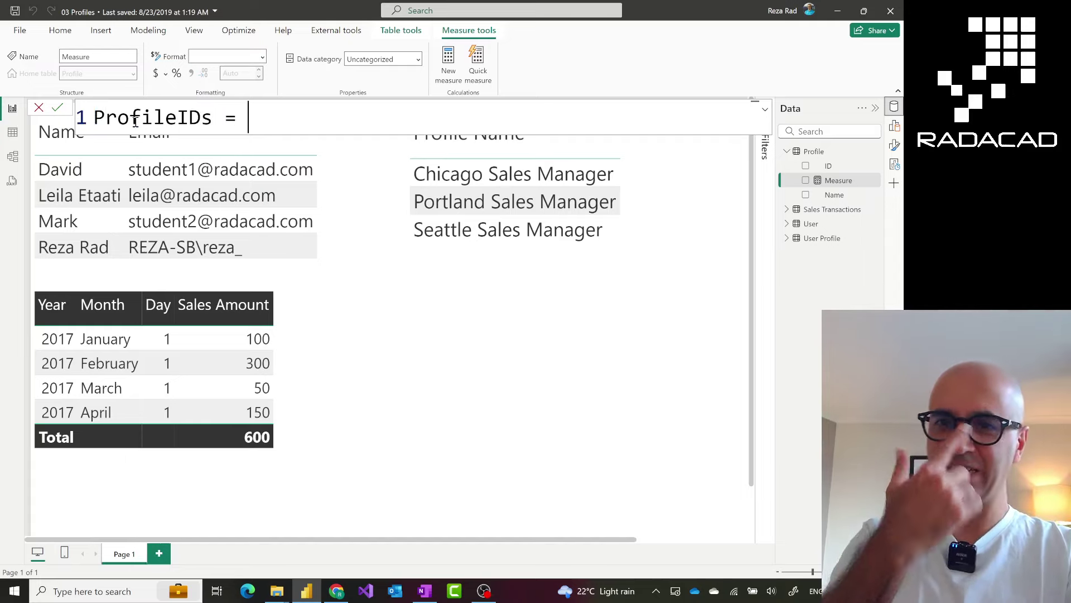
On a new formula line, begin LOOKUPVALUE(User[ID], User[Email], ...).
{"action": "key", "text": "End"}
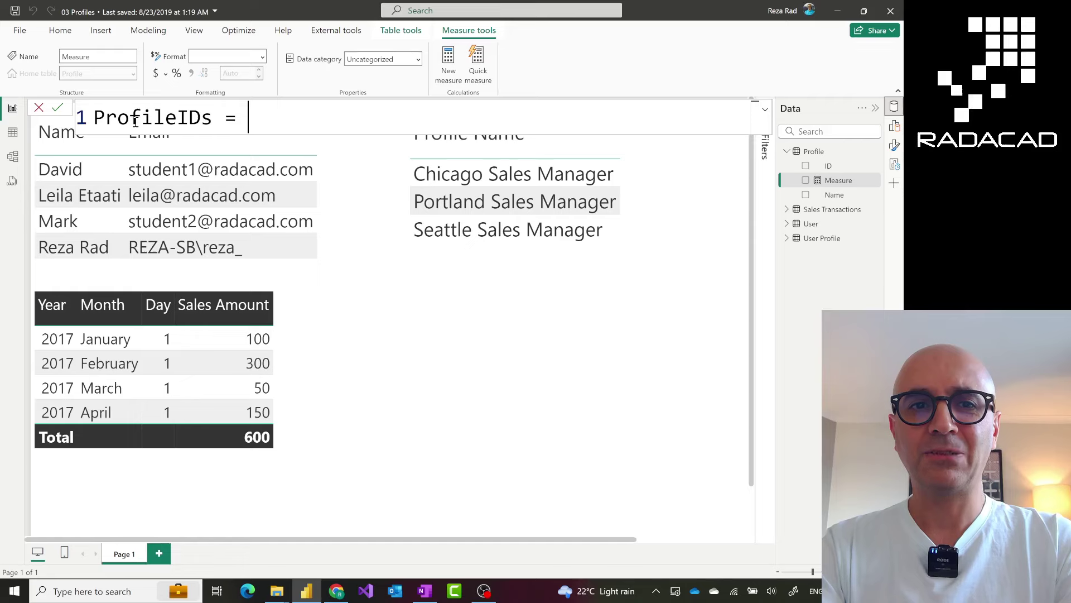
{"action": "key", "text": "shift+Return"}
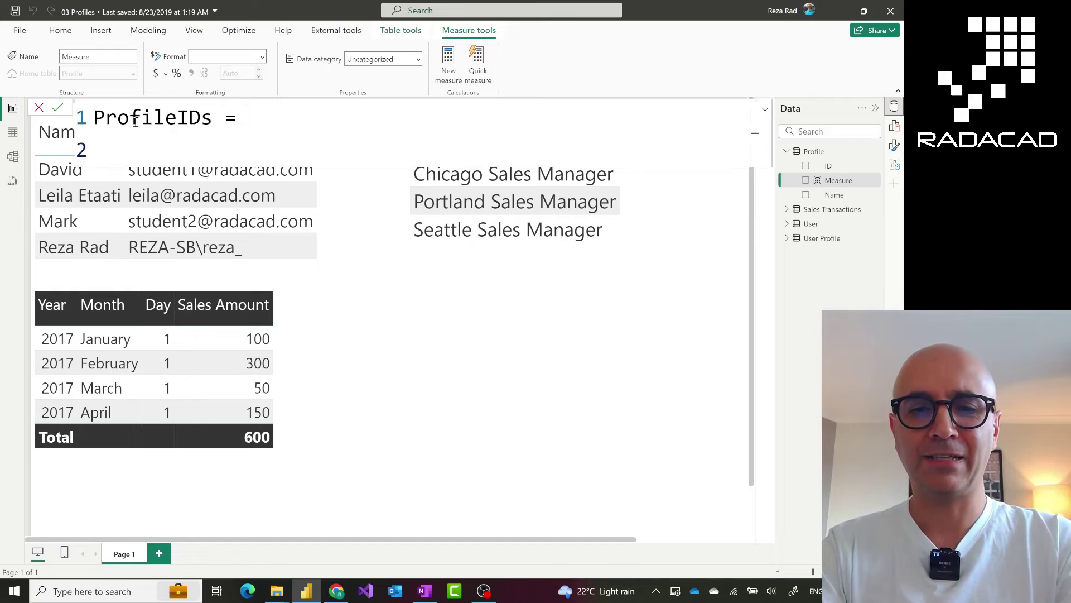
{"action": "type", "text": "look"}
{"action": "key", "text": "Tab"}
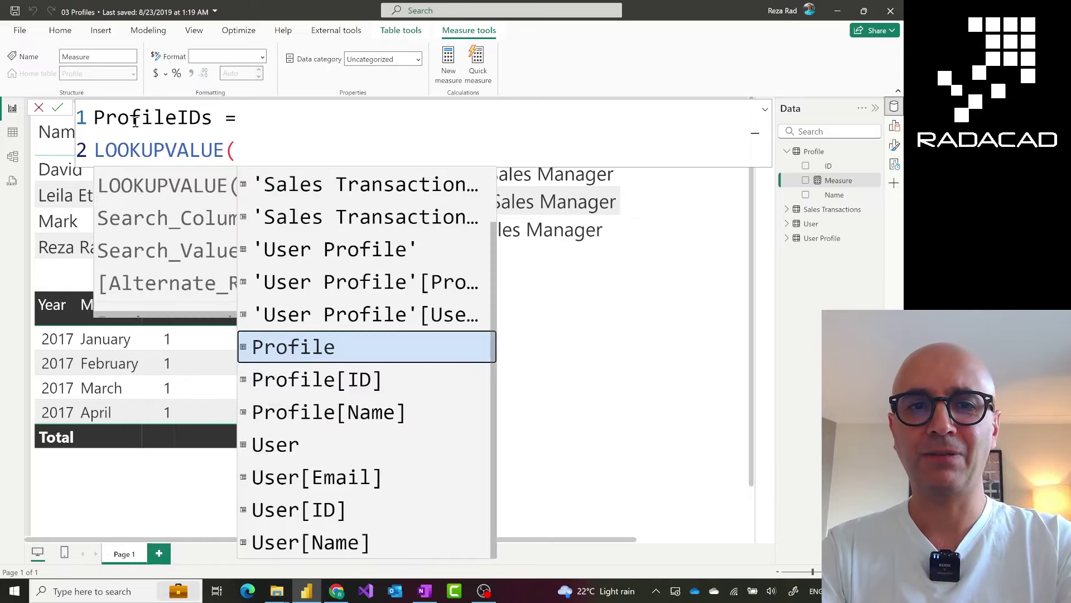
{"action": "key", "text": "Escape"}
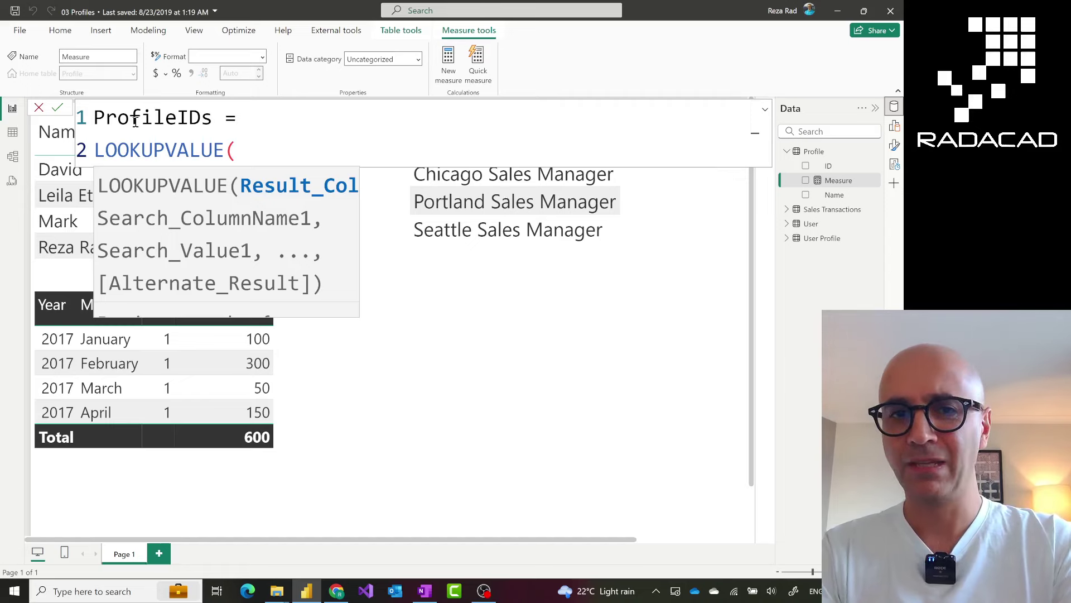
{"action": "type", "text": "id"}
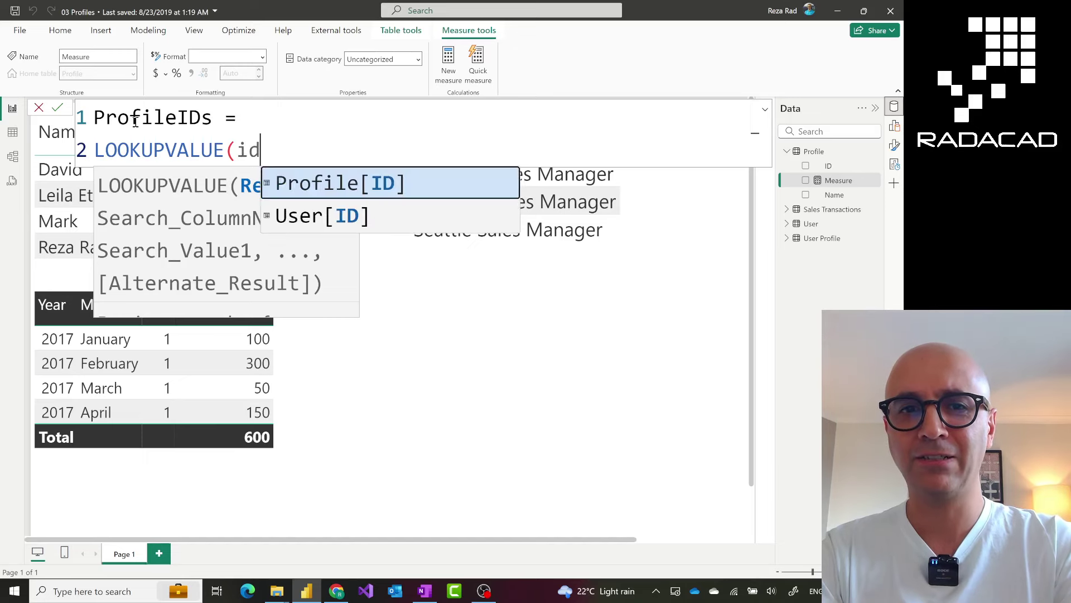
{"action": "key", "text": "Down"}
{"action": "key", "text": "Tab"}
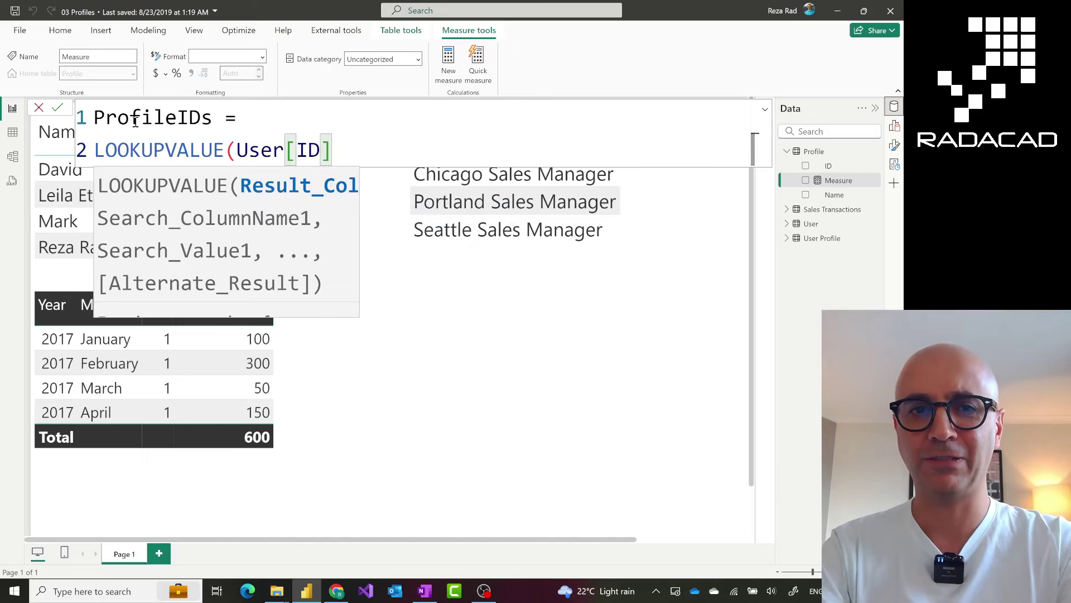
{"action": "type", "text": ","}
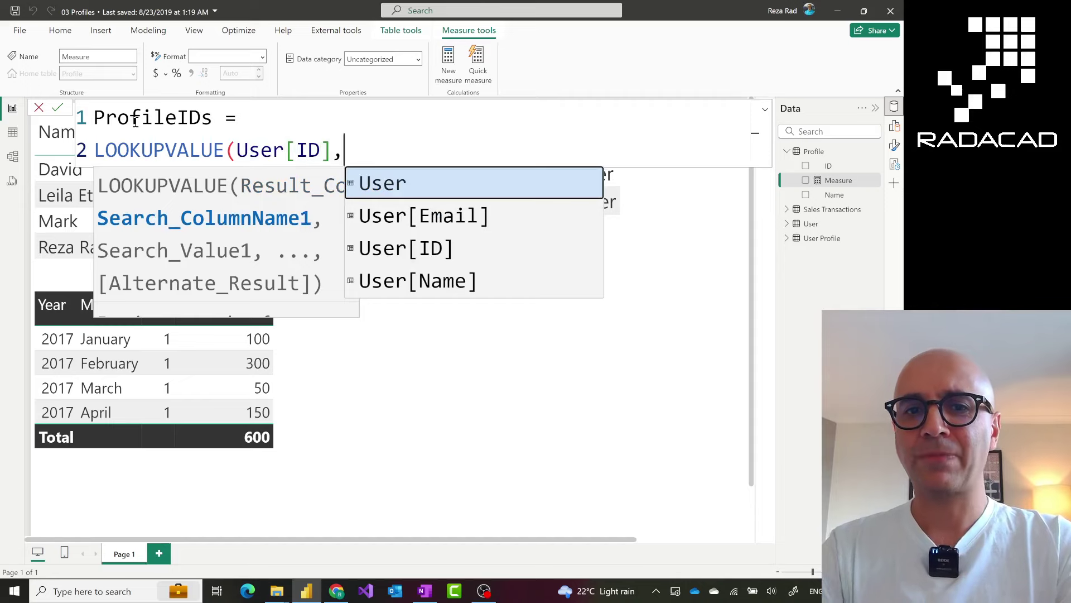
{"action": "key", "text": "Down"}
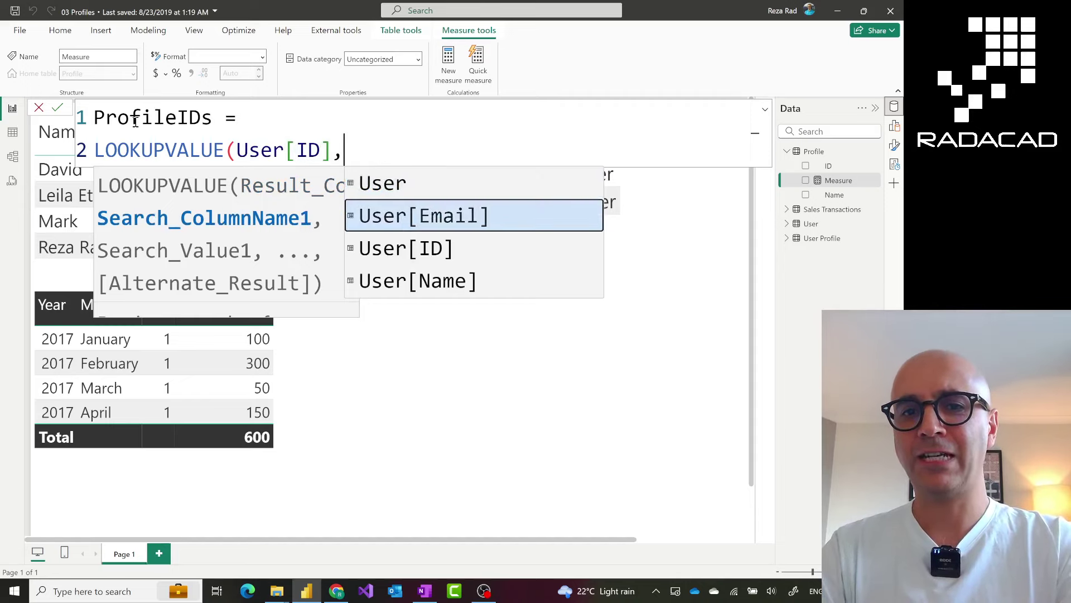
{"action": "key", "text": "Tab"}
Finish the formula with USERPRINCIPALNAME() as the search value and commit the measure.
{"action": "type", "text": ",user"}
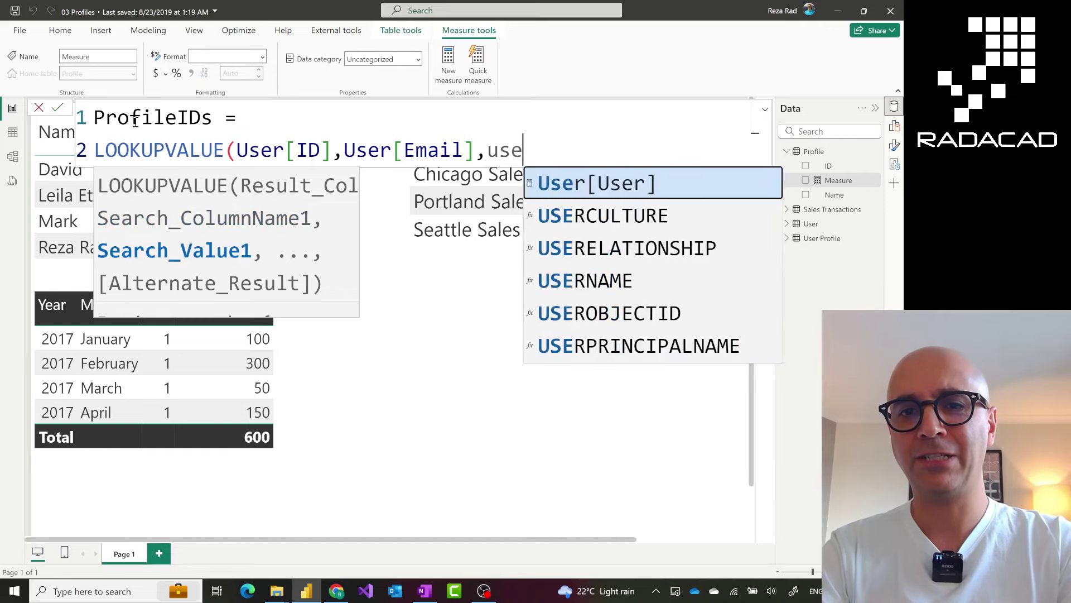
{"action": "key", "text": "Down"}
{"action": "key", "text": "Down"}
{"action": "key", "text": "Down"}
{"action": "key", "text": "Down"}
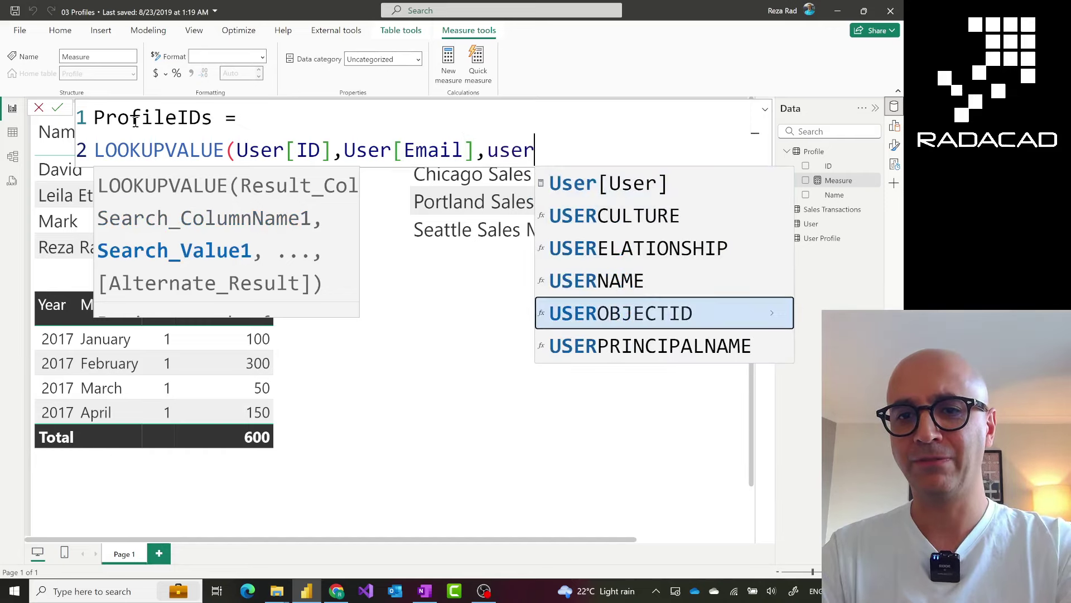
{"action": "key", "text": "Tab"}
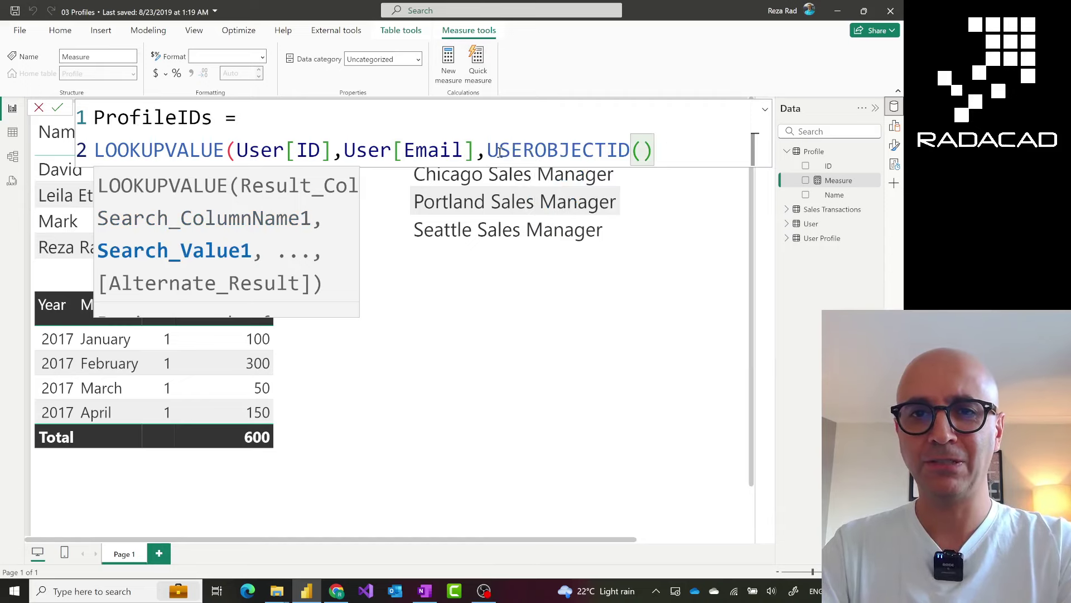
{"action": "left_click_drag", "start_coordinate": [488, 149], "coordinate": [654, 149]}
{"action": "type", "text": "userpr"}
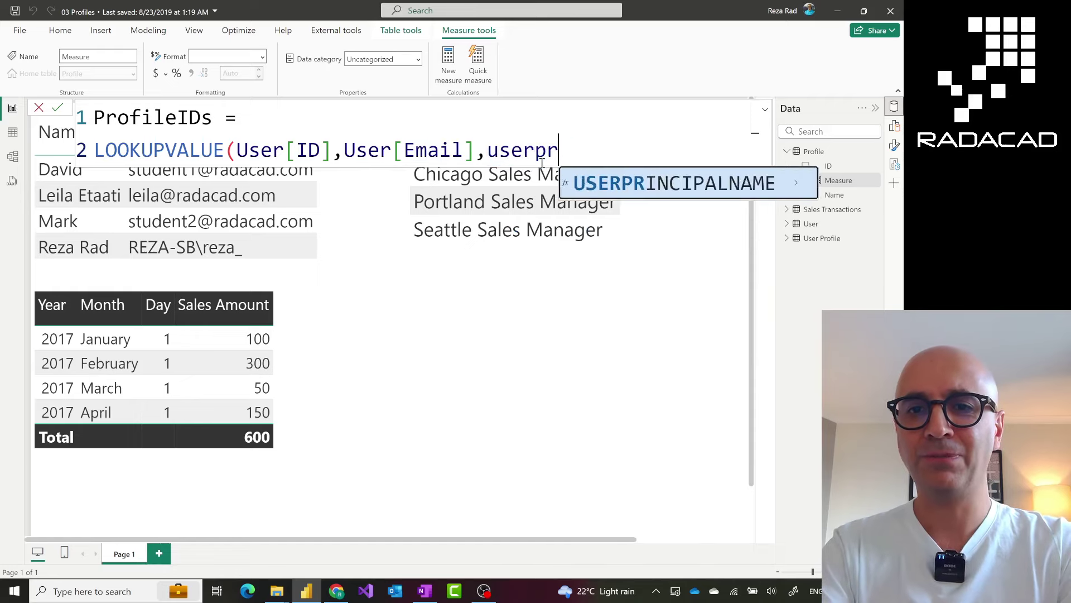
{"action": "key", "text": "Tab"}
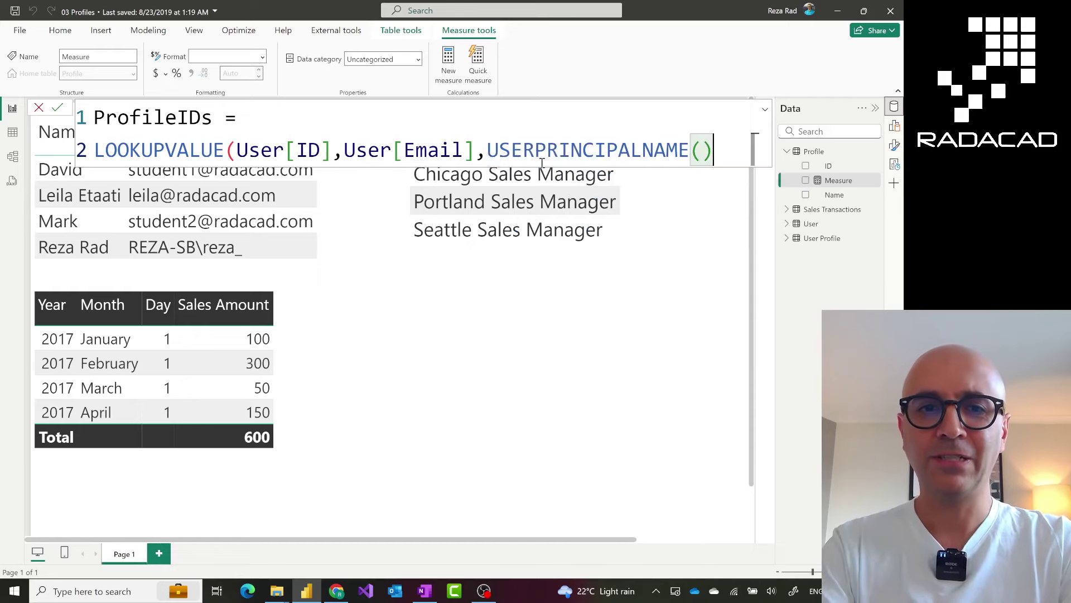
{"action": "type", "text": ")"}
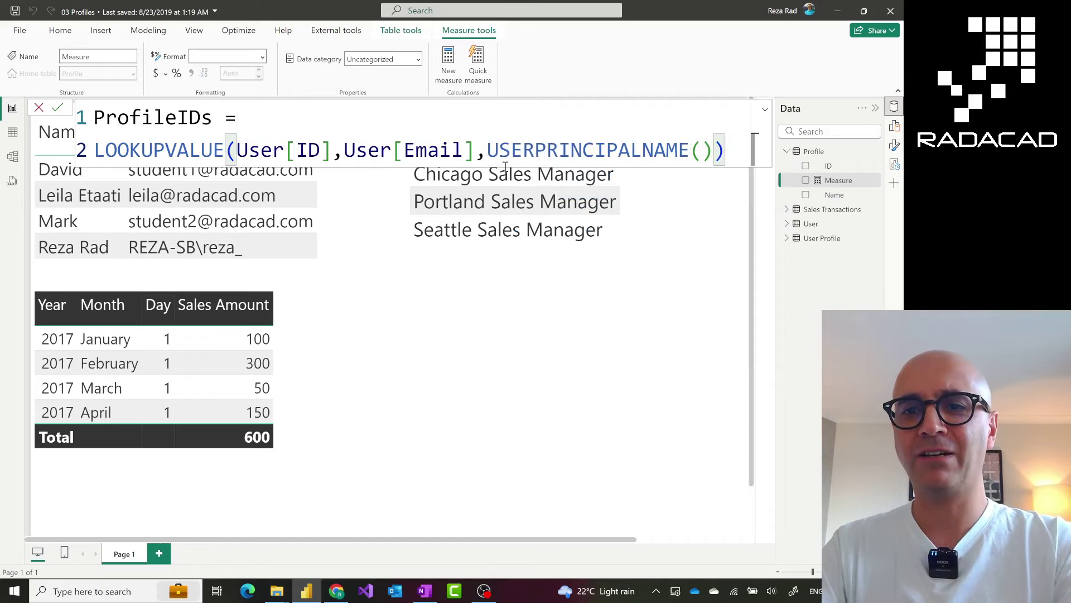
{"action": "left_click", "coordinate": [58, 107]}
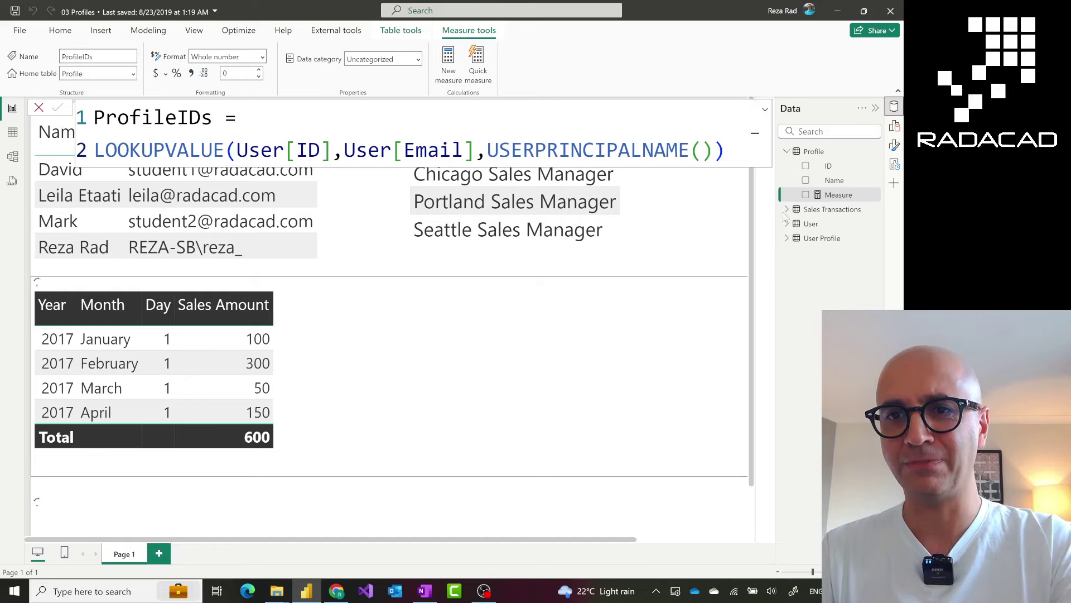
Add a ProfileIDs card to the report page, then open the Profile table's data.
{"action": "left_click", "coordinate": [677, 339]}
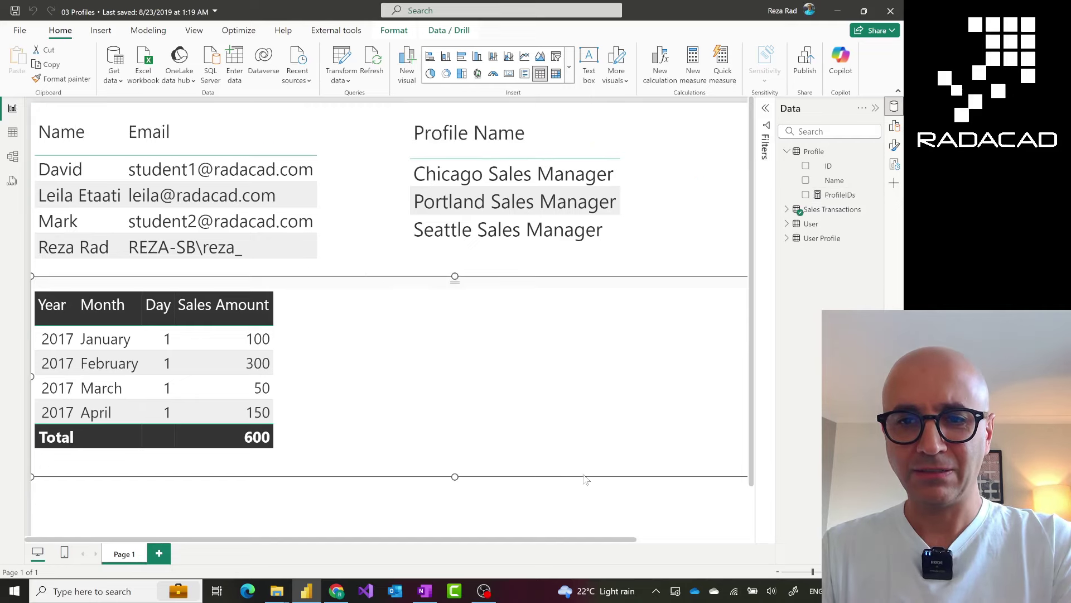
{"action": "scroll", "coordinate": [600, 481], "scroll_direction": "down", "scroll_amount": 2}
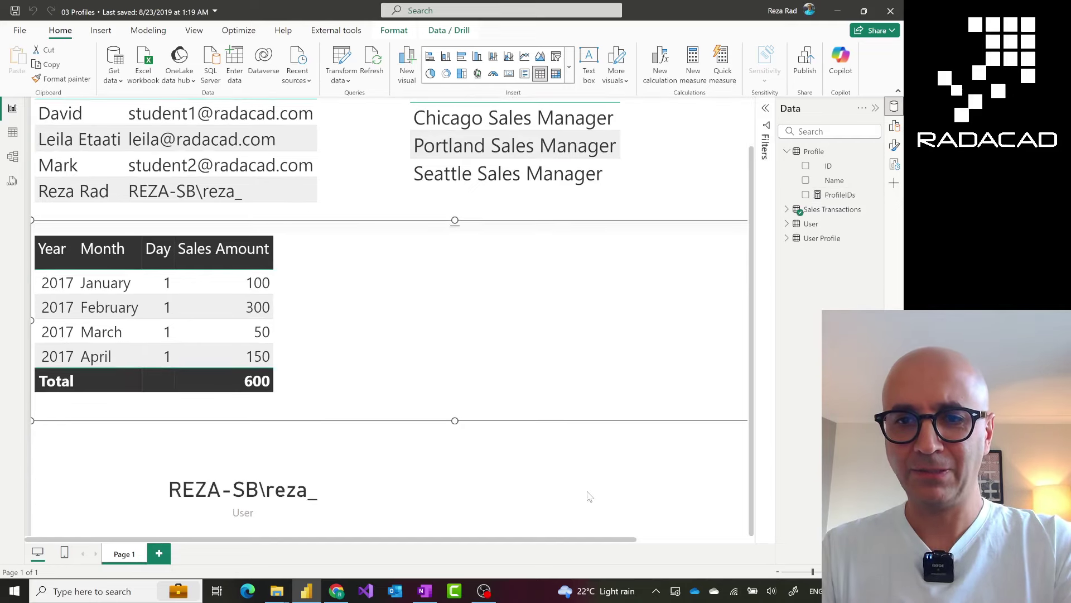
{"action": "key", "text": "Escape"}
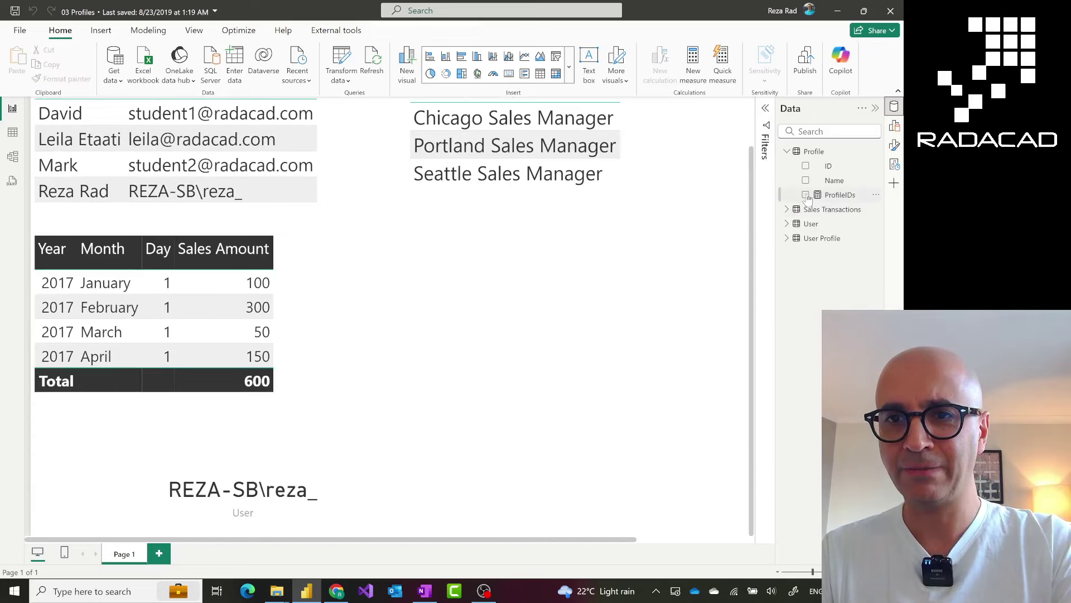
{"action": "left_click", "coordinate": [805, 195]}
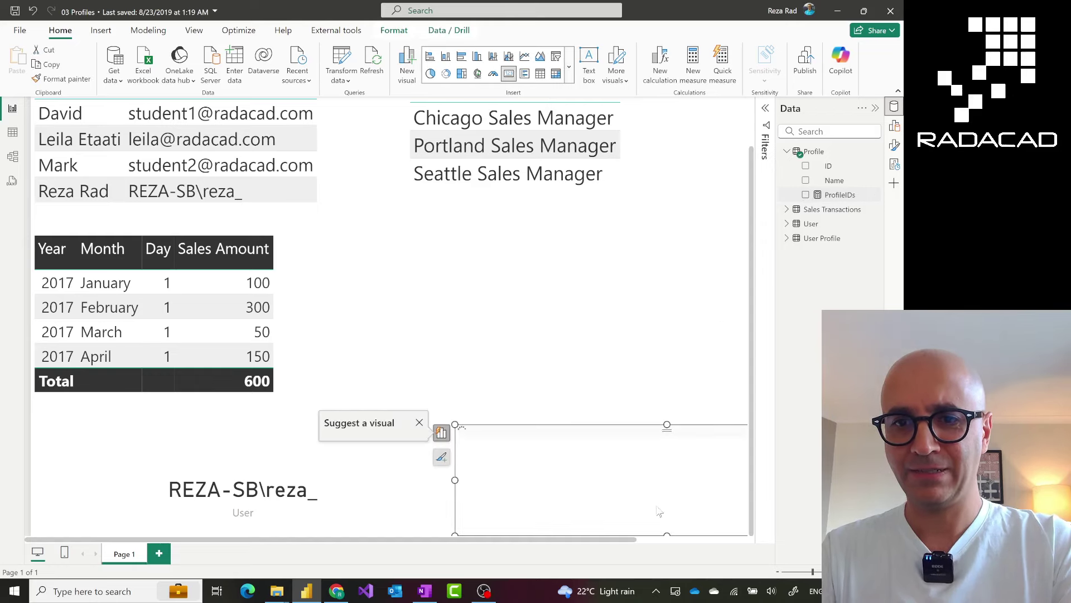
{"action": "left_click", "coordinate": [652, 538]}
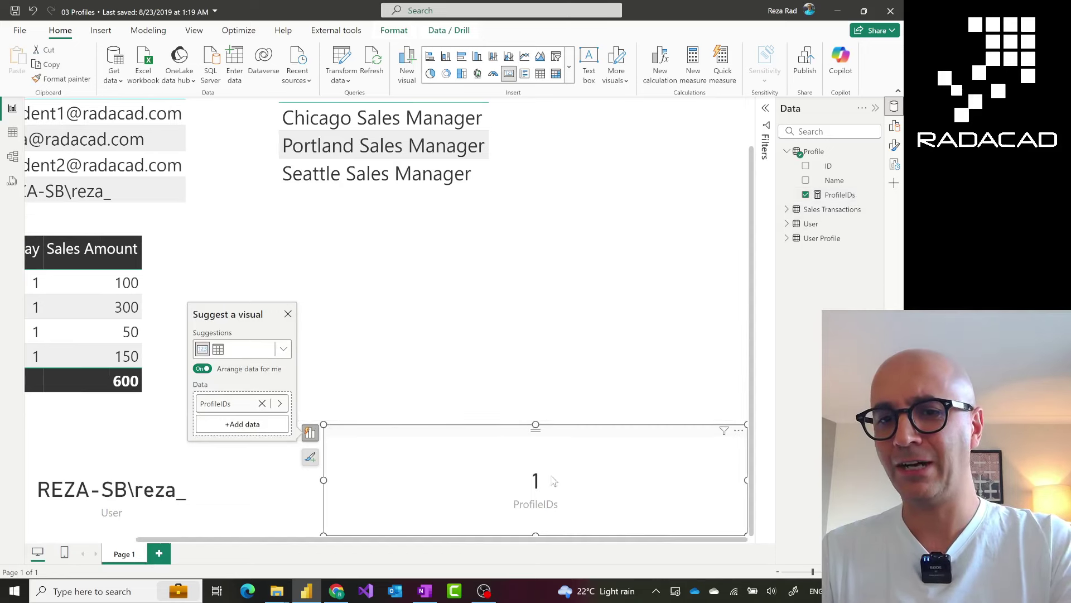
{"action": "left_click", "coordinate": [12, 134]}
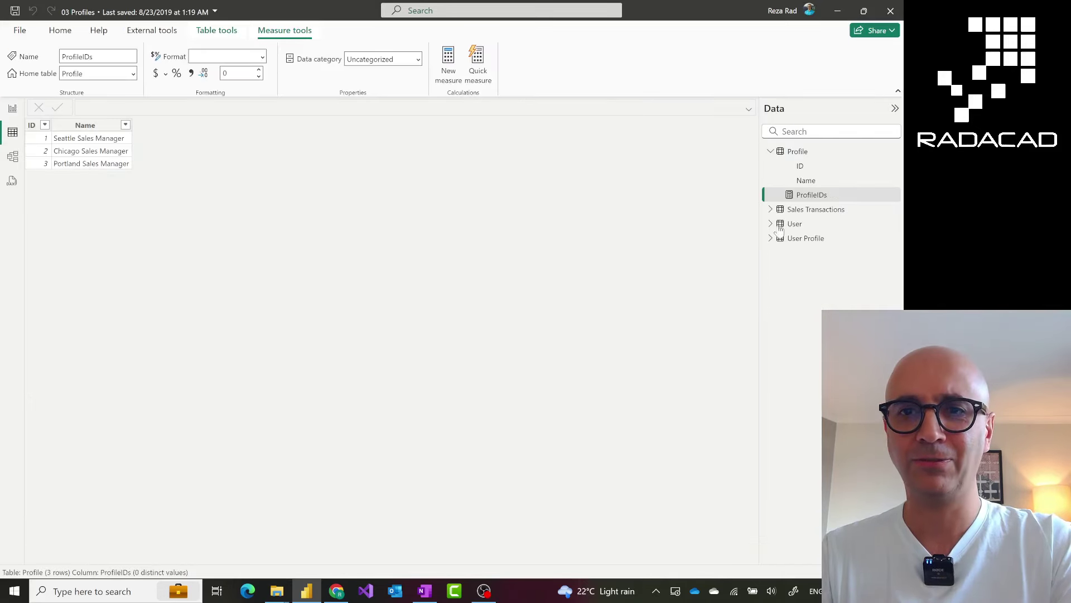
Inspect the User and User Profile table rows, then switch back to the report page.
{"action": "left_click", "coordinate": [797, 224]}
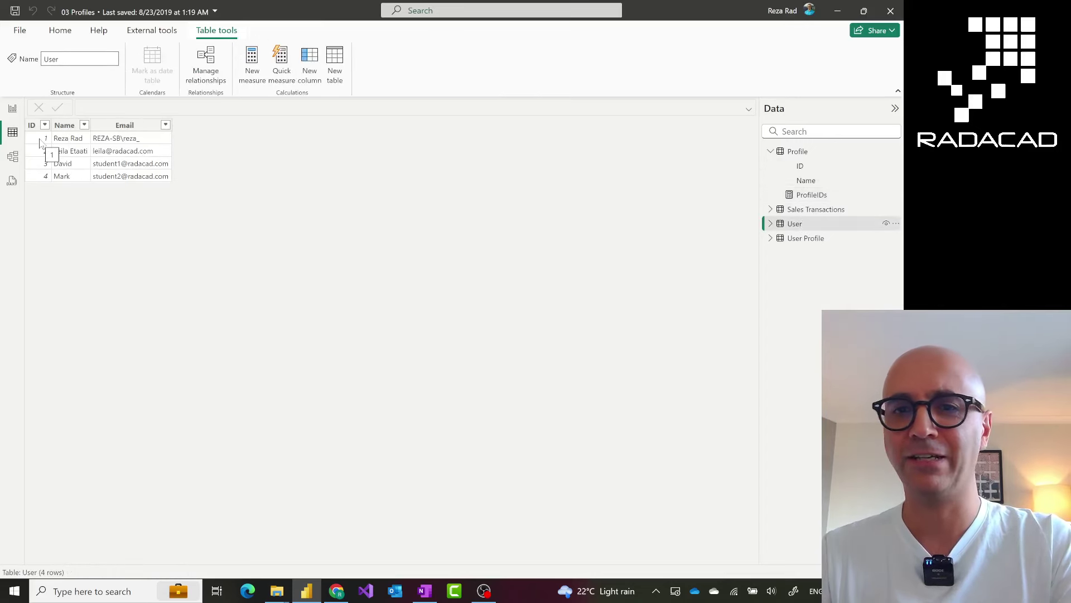
{"action": "left_click", "coordinate": [795, 240]}
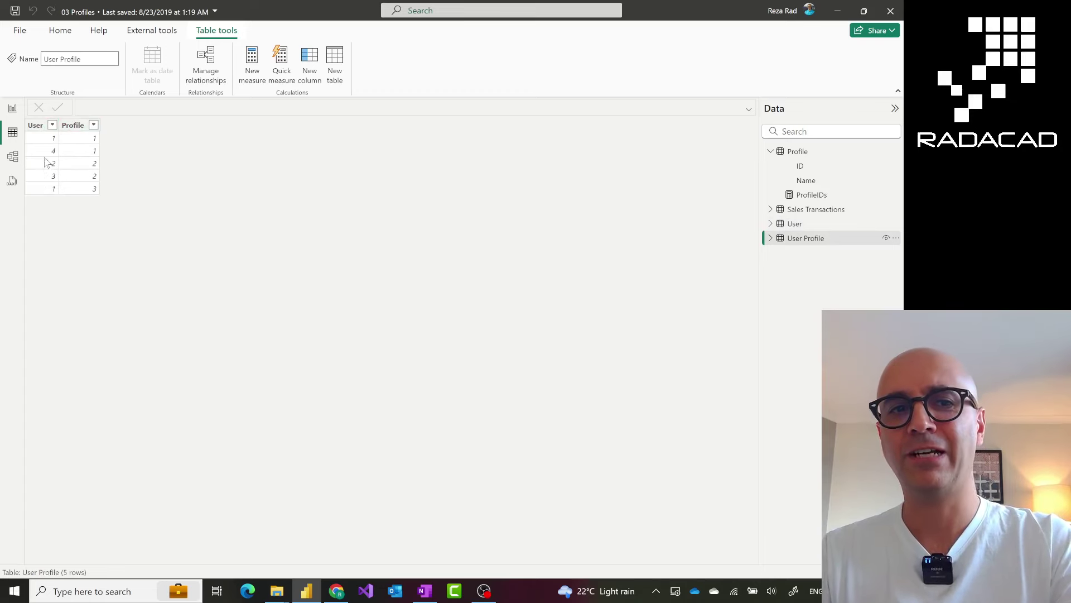
{"action": "left_click", "coordinate": [12, 111]}
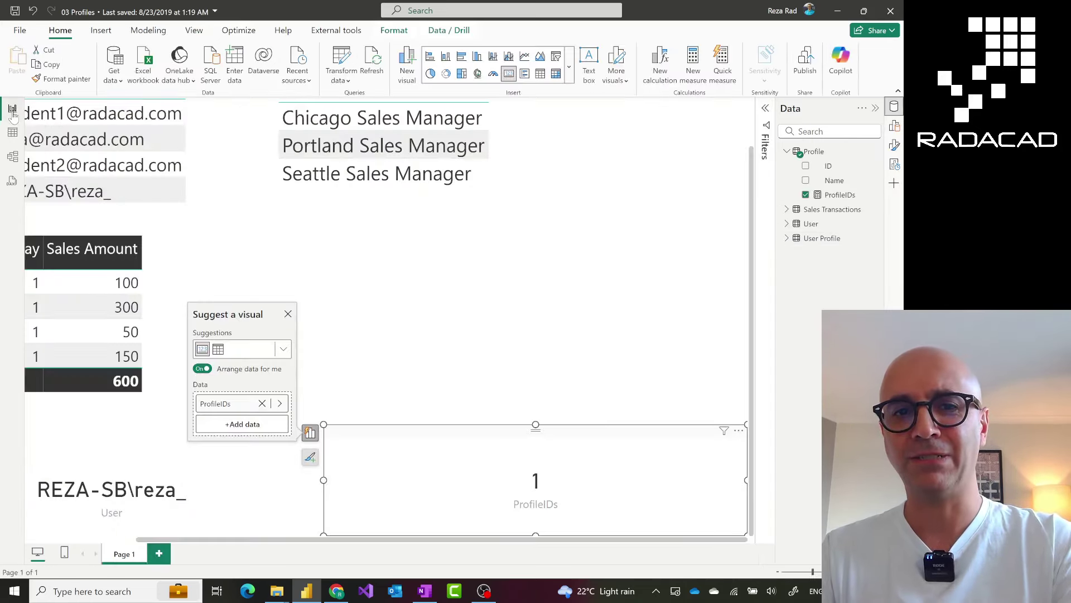
Copy the LOOKUPVALUE expression from ProfileIDs and select the Profile table in Manage roles.
{"action": "left_click", "coordinate": [840, 195]}
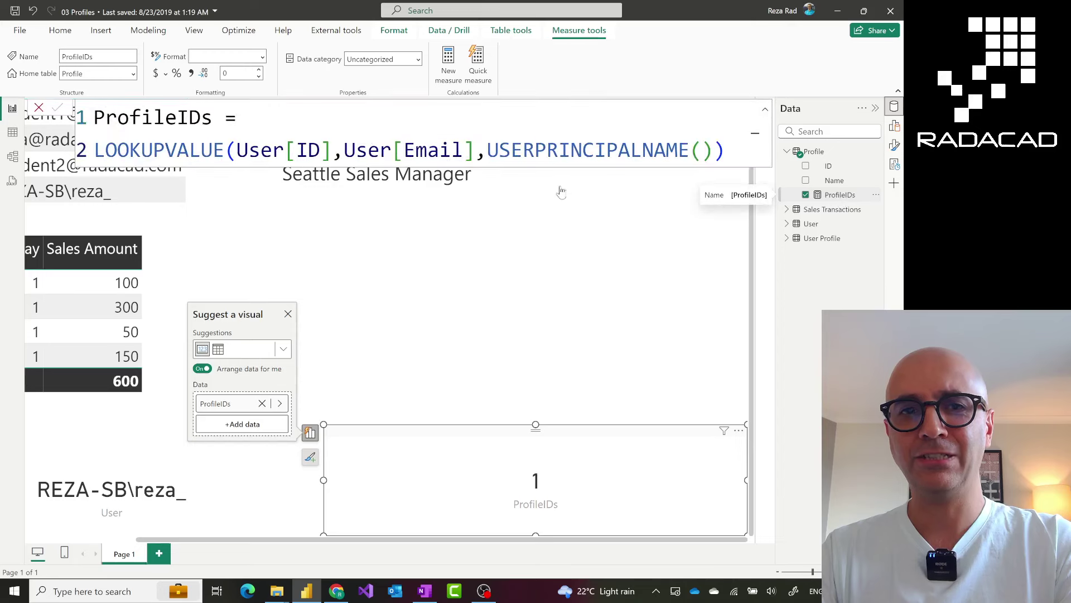
{"action": "left_click_drag", "start_coordinate": [728, 156], "coordinate": [96, 156]}
{"action": "key", "text": "ctrl+c"}
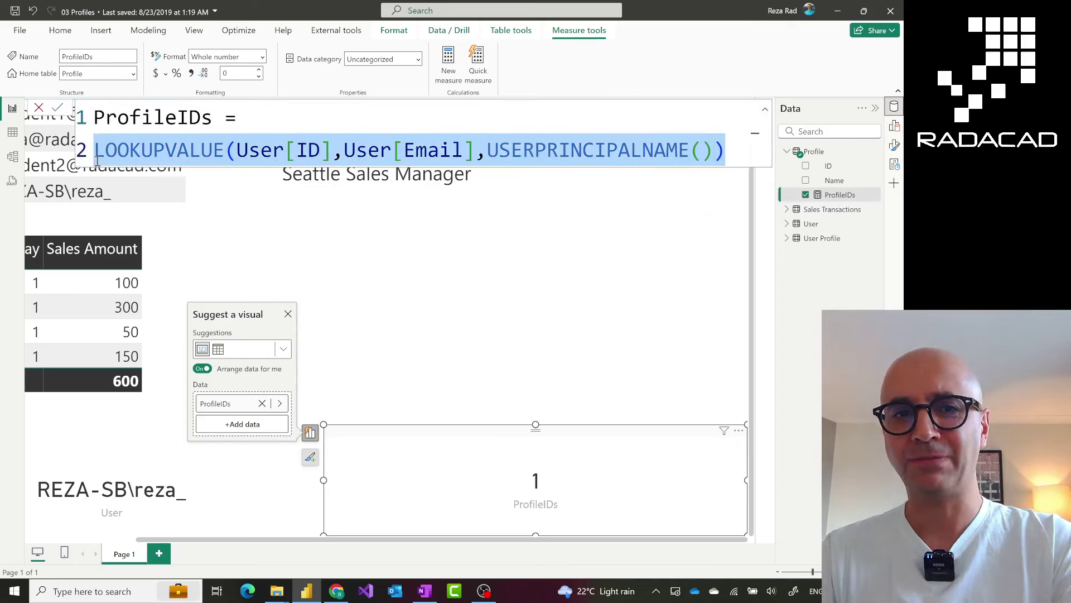
{"action": "left_click", "coordinate": [152, 32]}
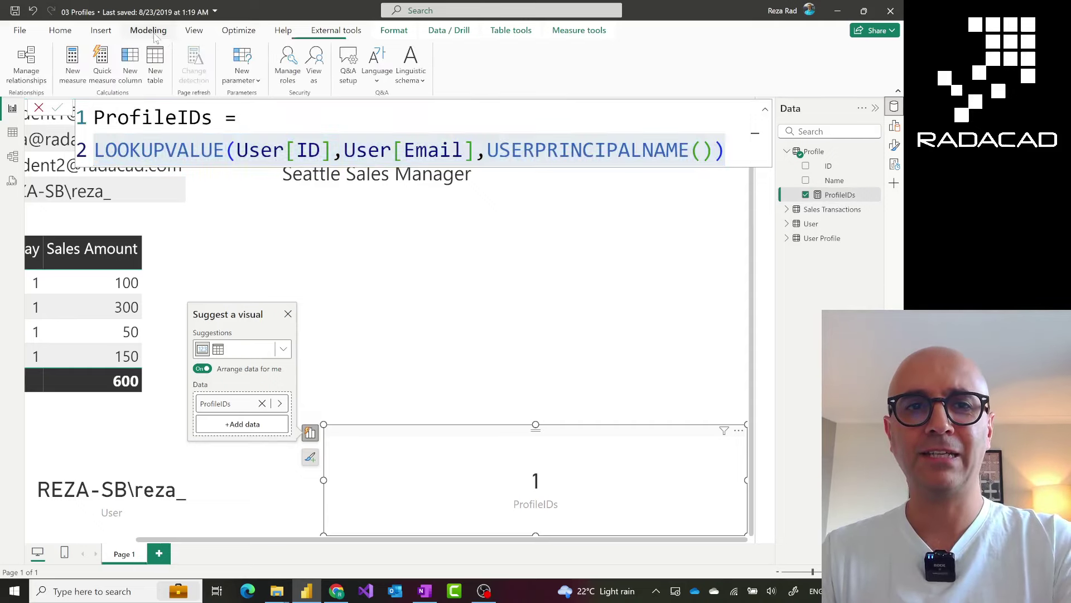
{"action": "left_click", "coordinate": [288, 79]}
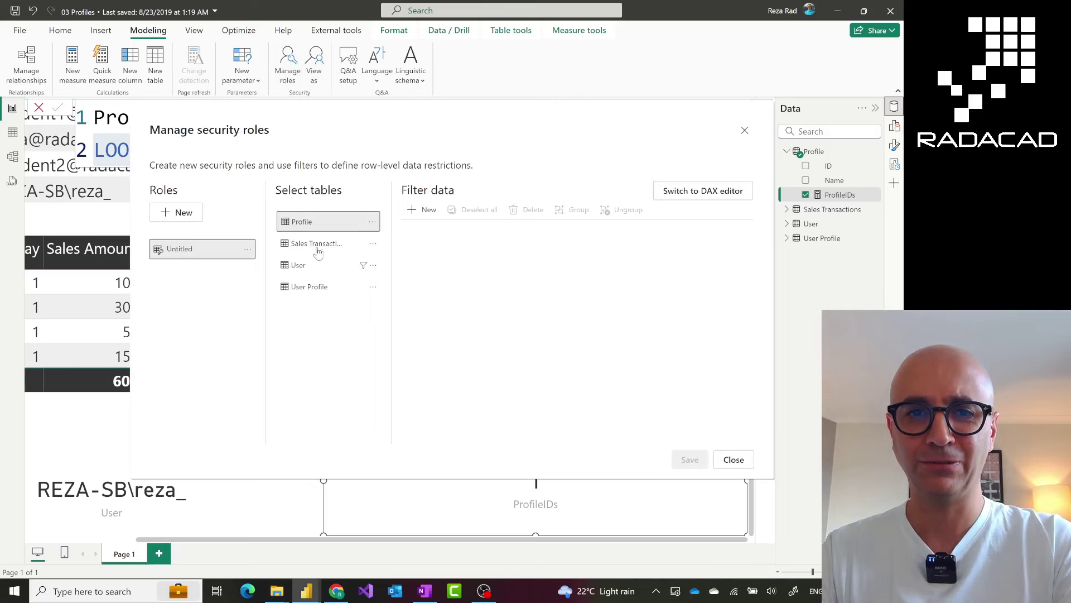
{"action": "left_click", "coordinate": [312, 288]}
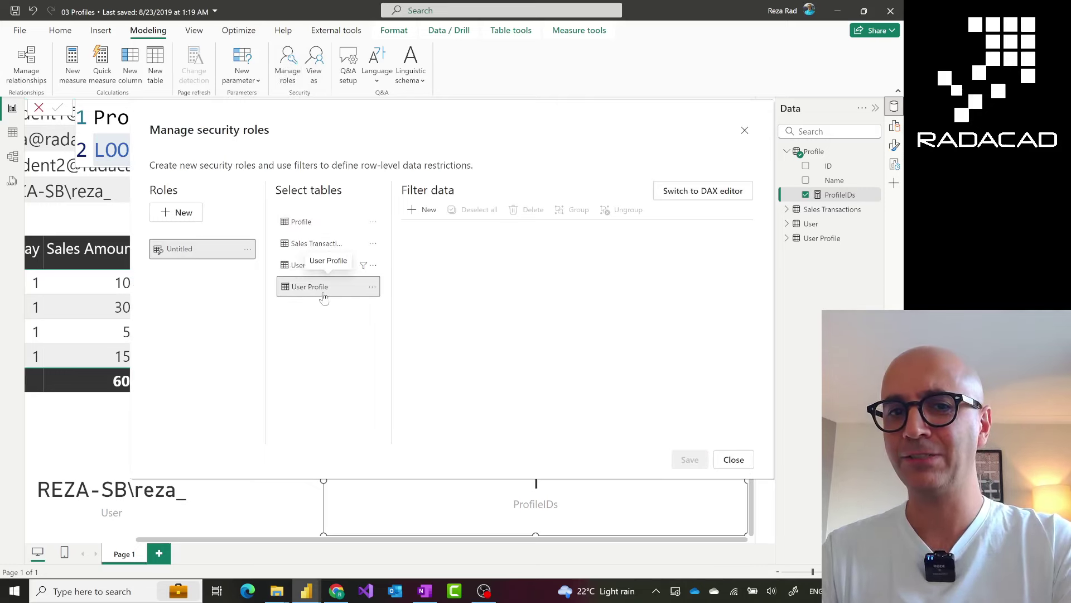
{"action": "left_click", "coordinate": [309, 225]}
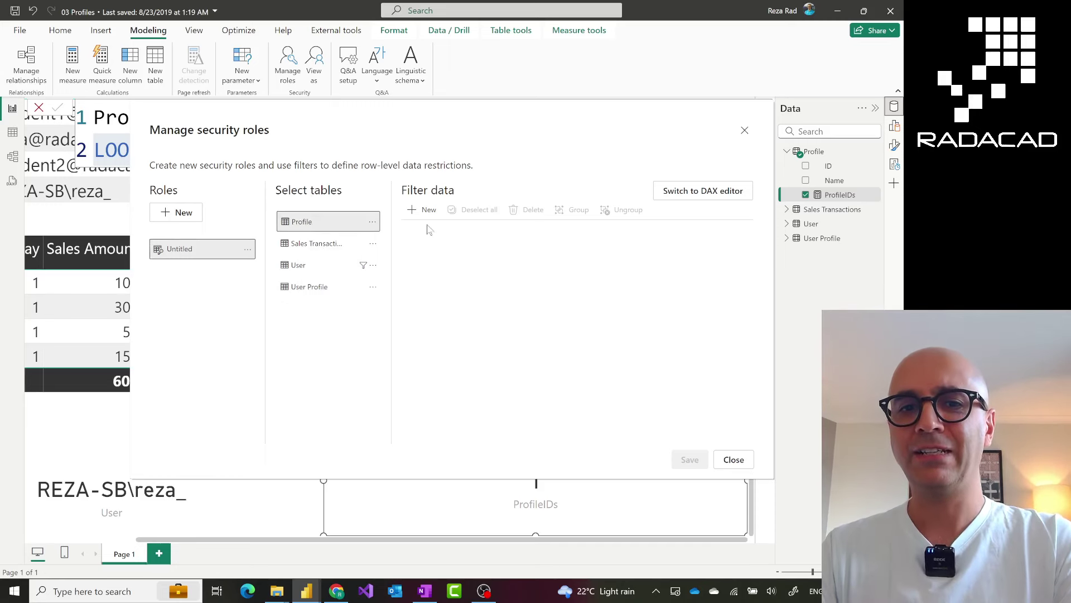
Paste the copied LOOKUPVALUE(User[ID],User[Email],USERPRINCIPALNAME()) expression into the Profile table's DAX filter.
{"action": "left_click", "coordinate": [694, 195]}
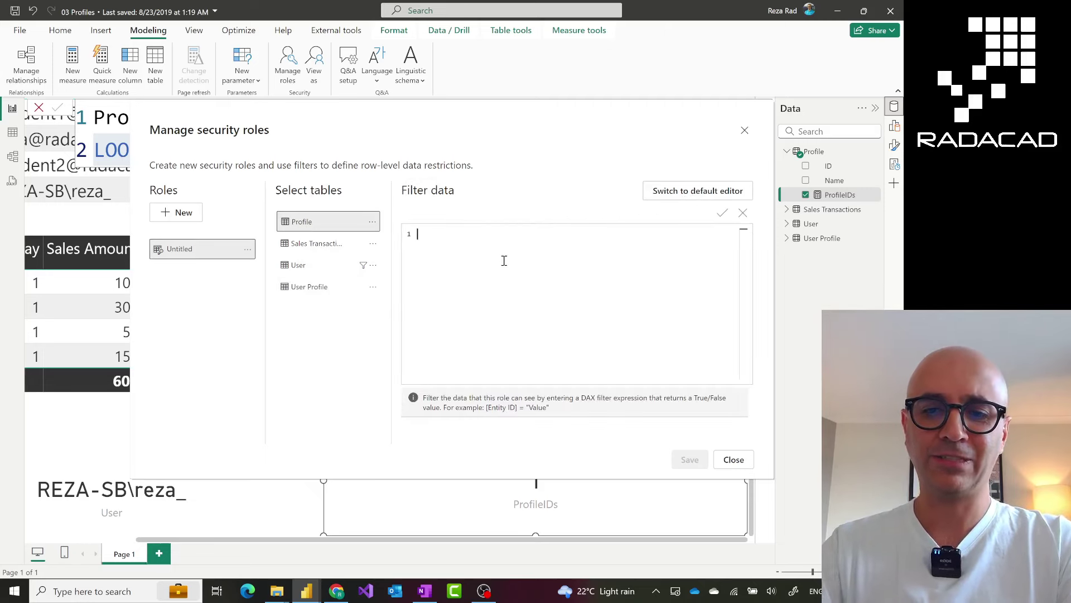
{"action": "key", "text": "ctrl+v"}
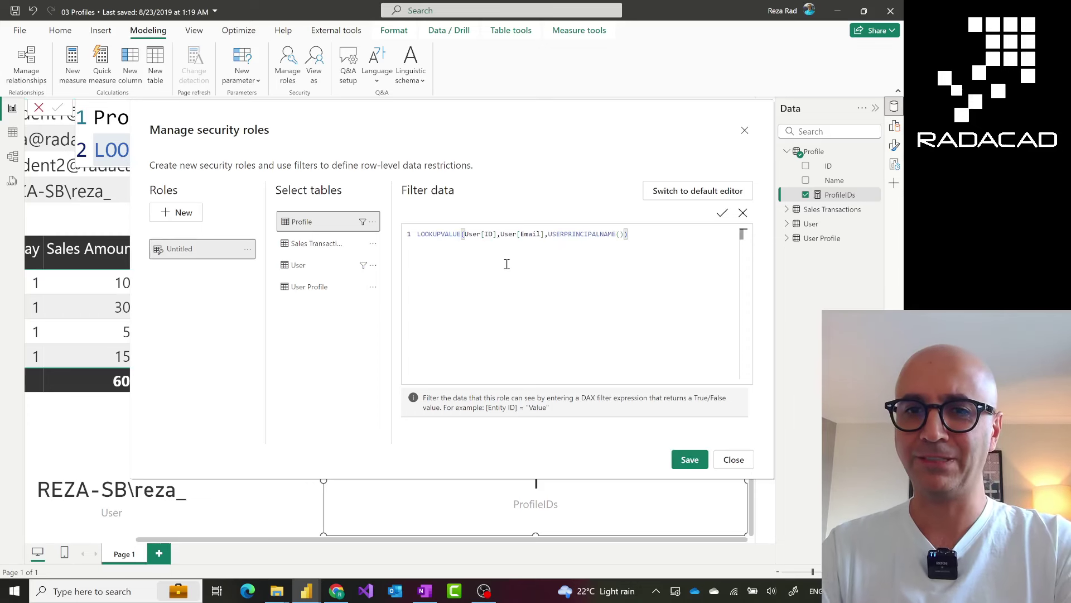
{"action": "left_click_drag", "start_coordinate": [641, 238], "coordinate": [398, 239]}
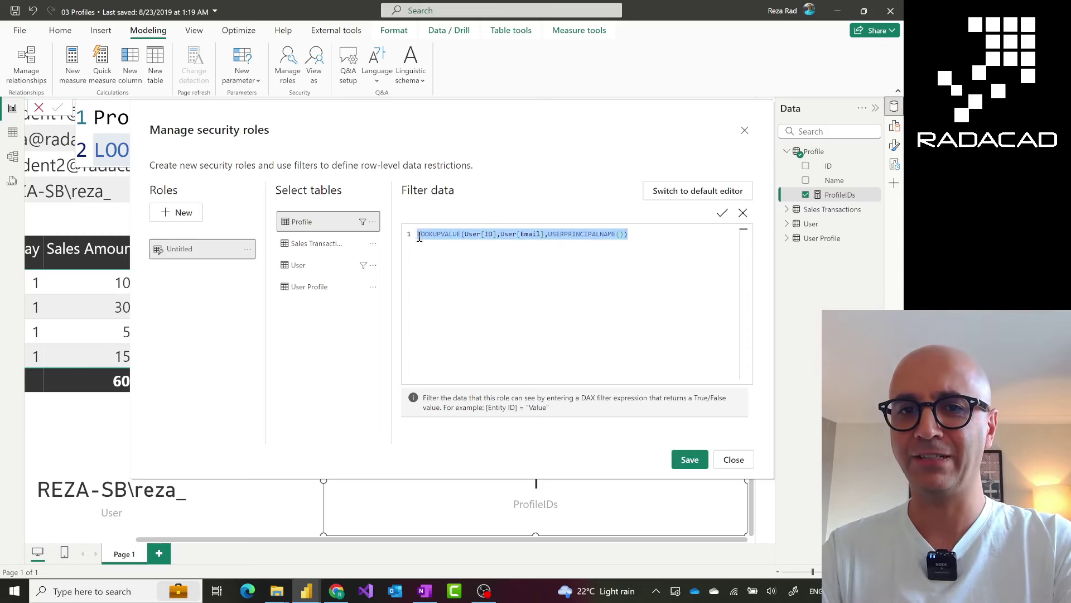
{"action": "left_click", "coordinate": [419, 238]}
{"action": "key", "text": "Return"}
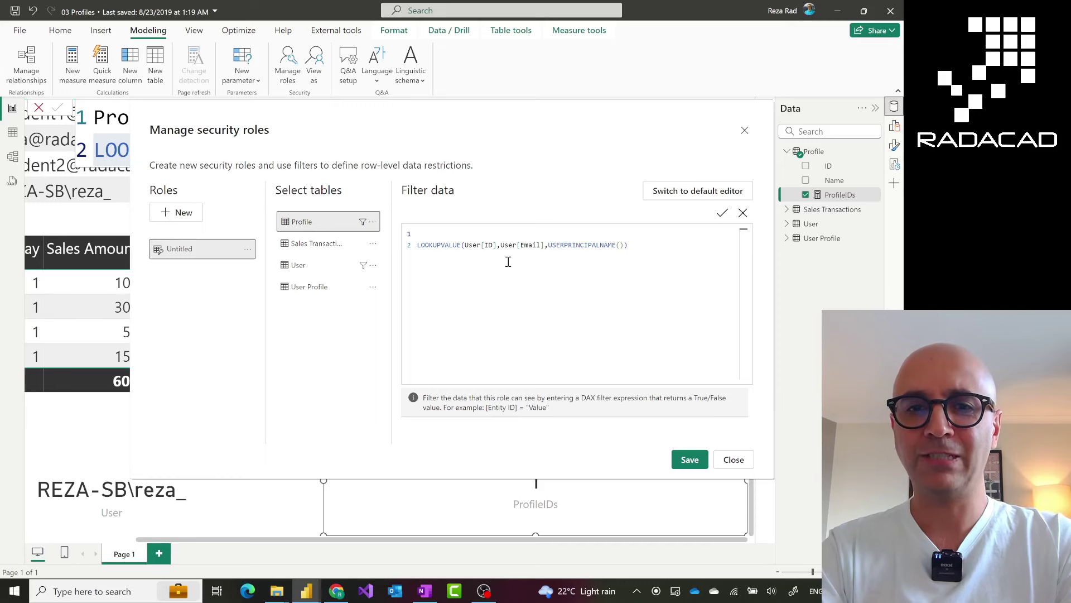
Begin the filter above it with FILTER('User Profile', 'User Profile'[User] on separate lines.
{"action": "type", "text": "Filter"}
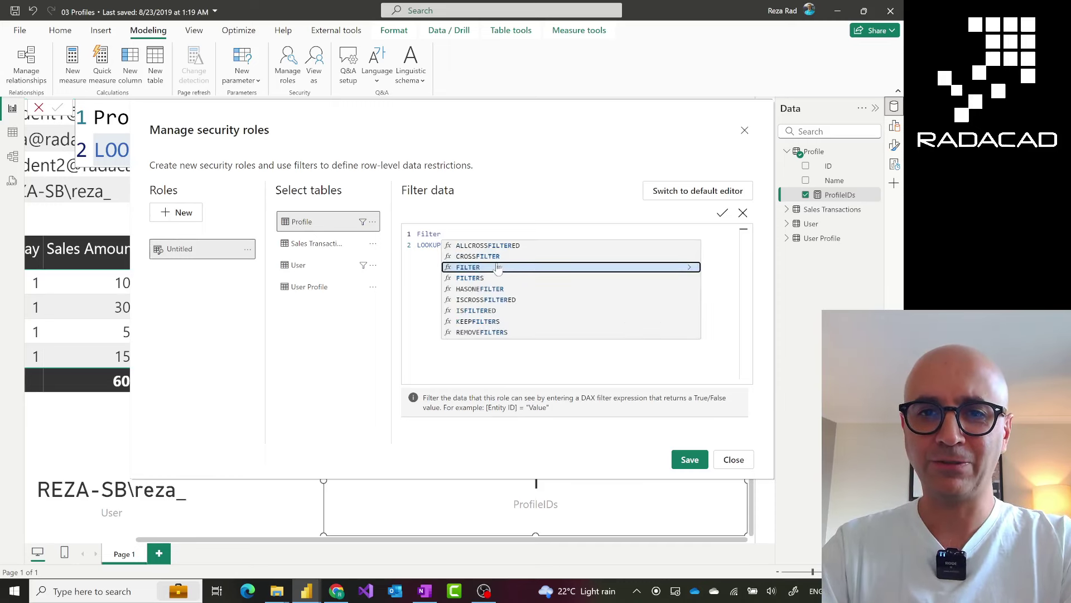
{"action": "left_click", "coordinate": [500, 268]}
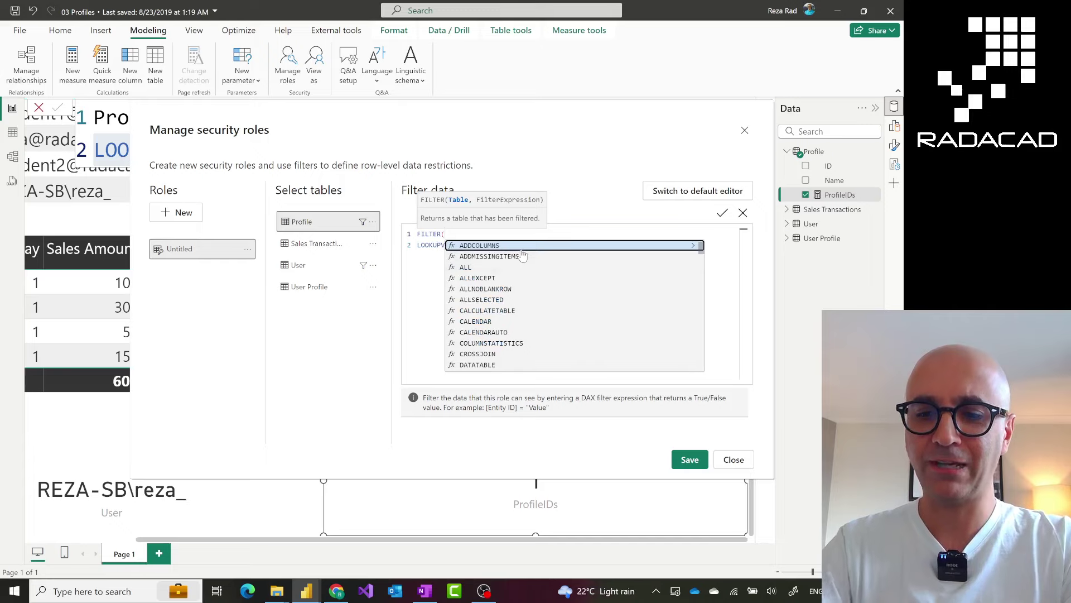
{"action": "key", "text": "shift+Return"}
{"action": "type", "text": "'User Profile'"}
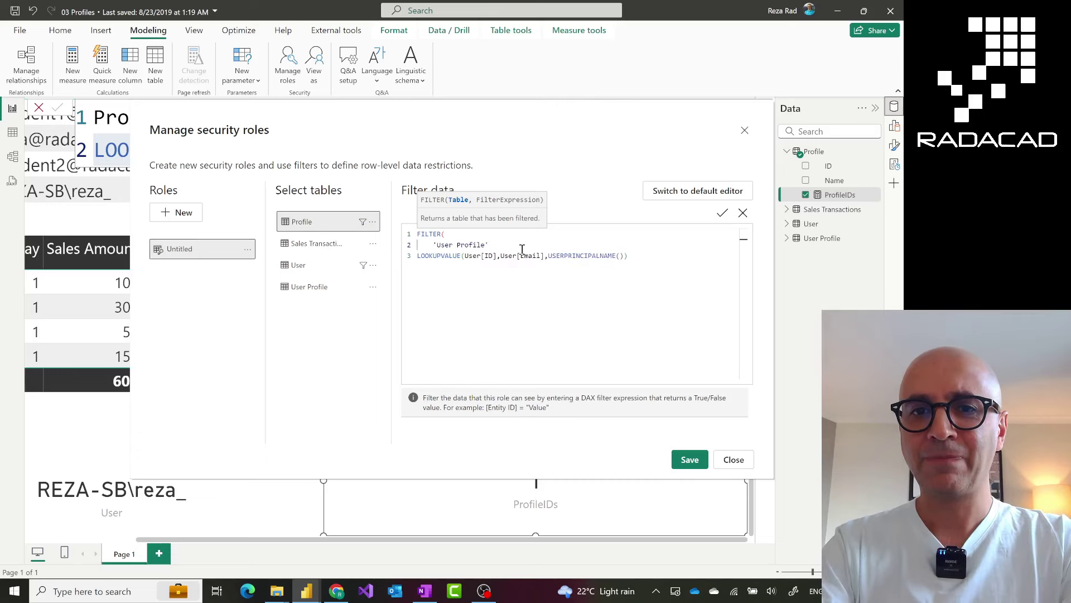
{"action": "type", "text": ","}
{"action": "key", "text": "shift+Return"}
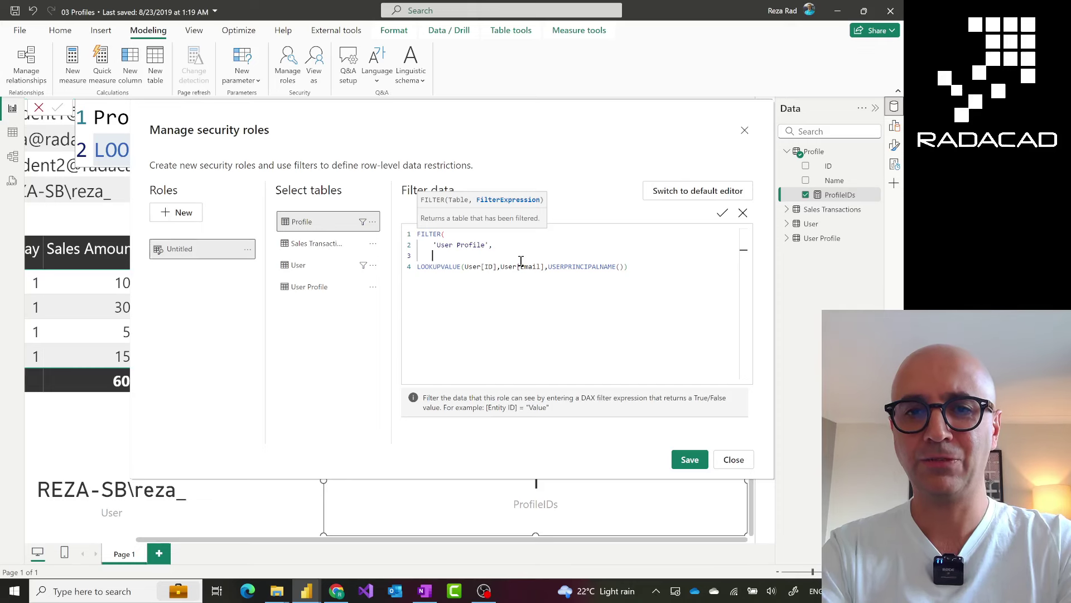
{"action": "type", "text": "user"}
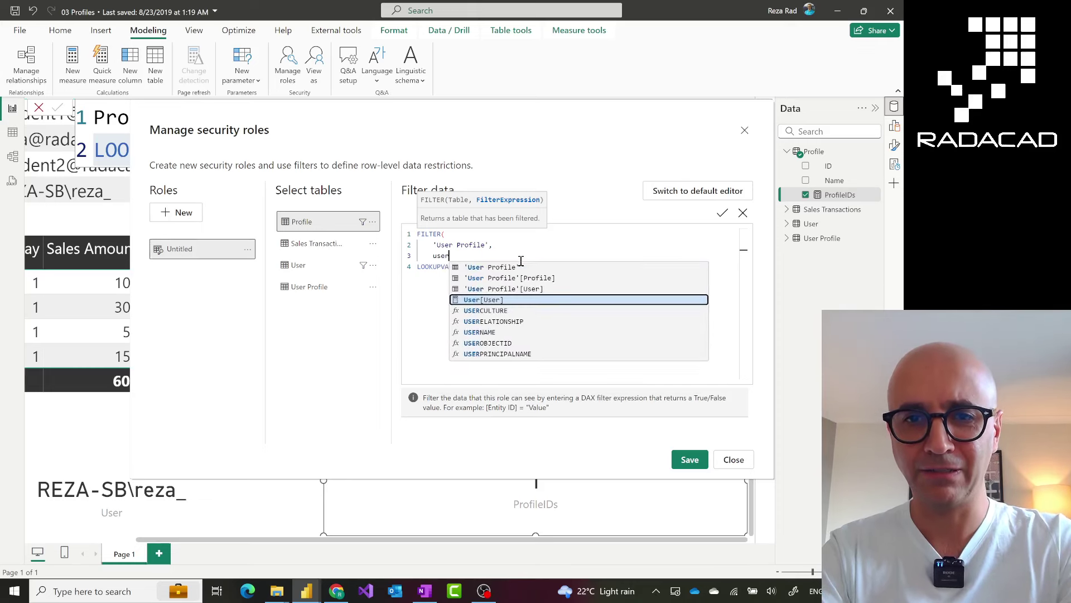
{"action": "key", "text": "Up"}
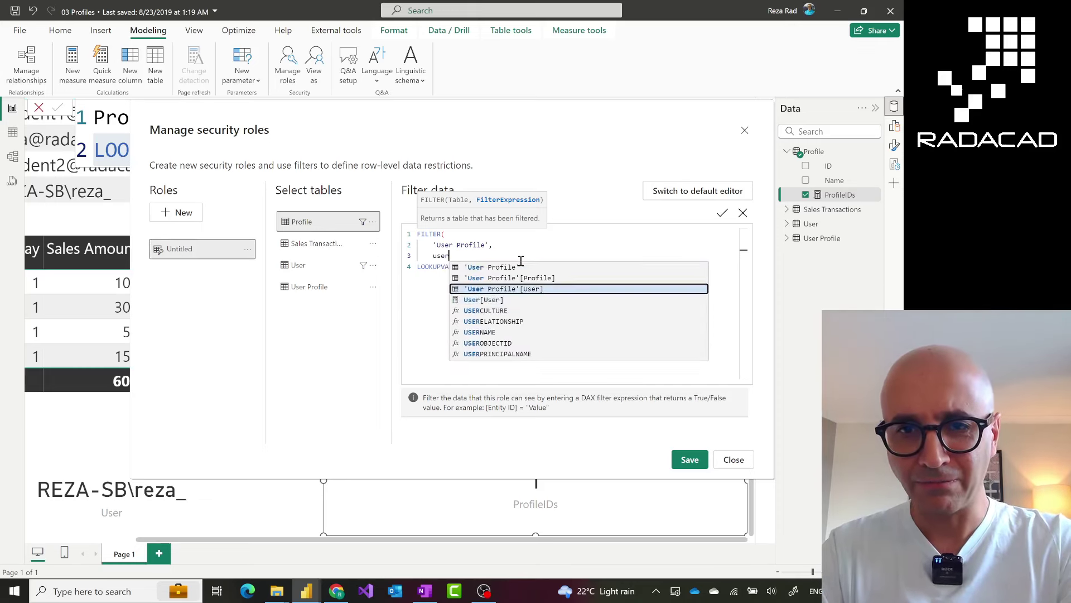
{"action": "key", "text": "Tab"}
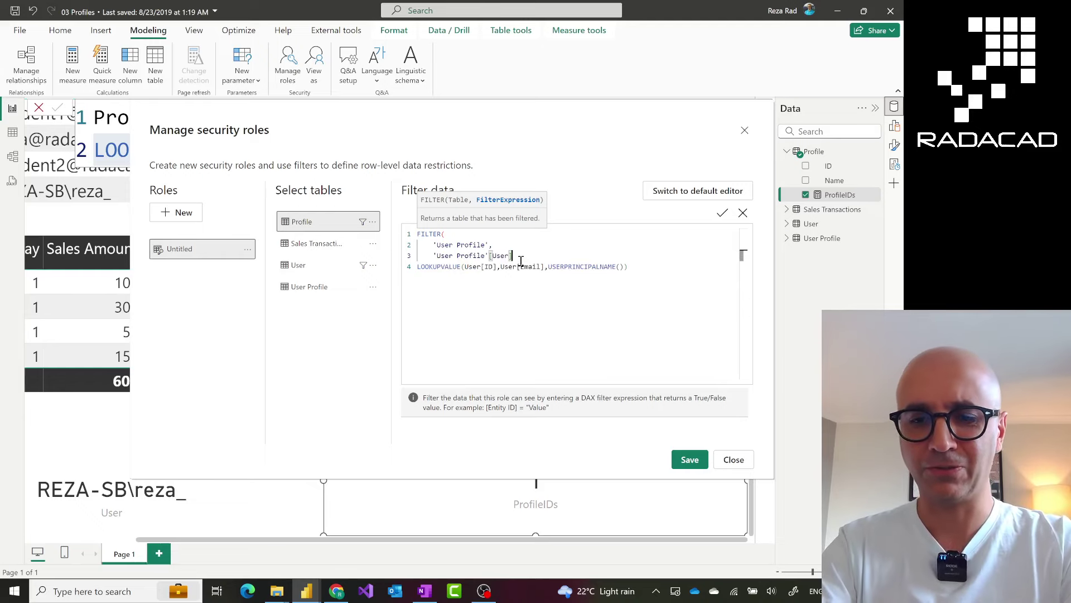
Complete the condition as 'User Profile'[User] = LOOKUPVALUE(...) and close the FILTER parenthesis.
{"action": "type", "text": ","}
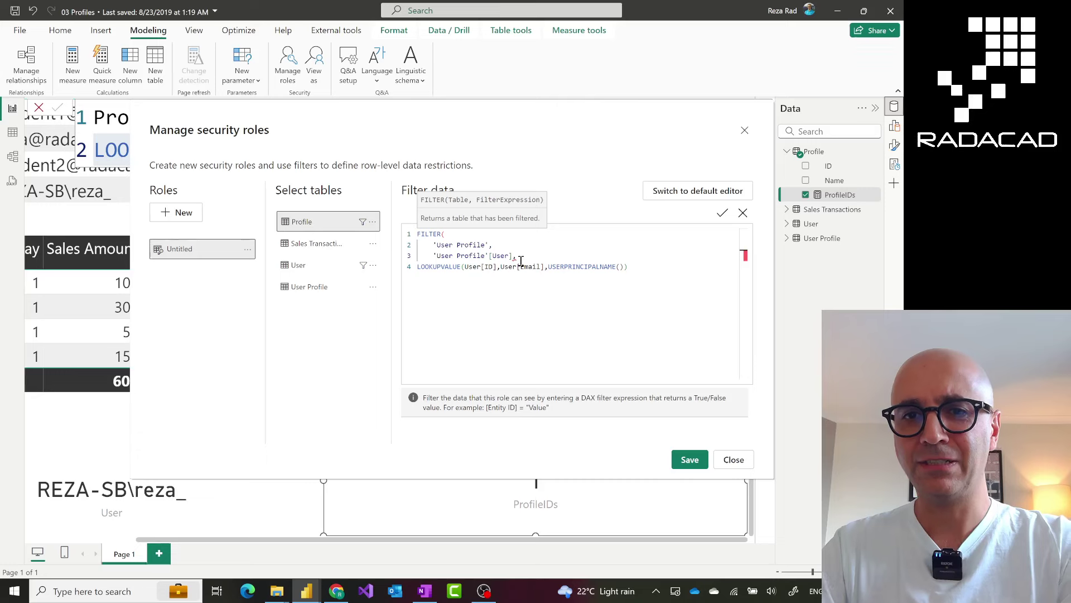
{"action": "key", "text": "BackSpace"}
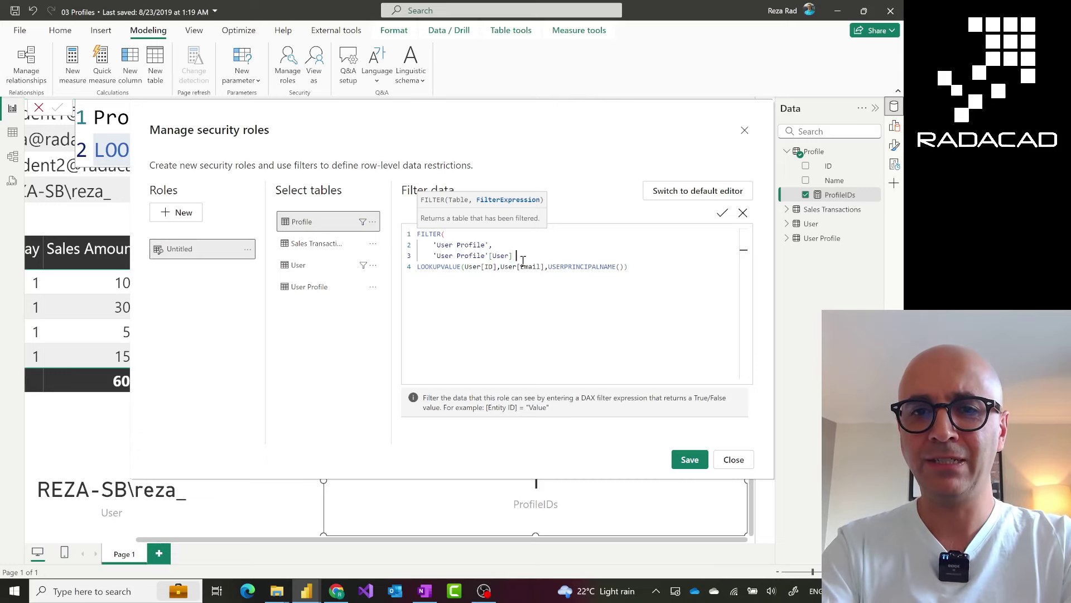
{"action": "type", "text": "="}
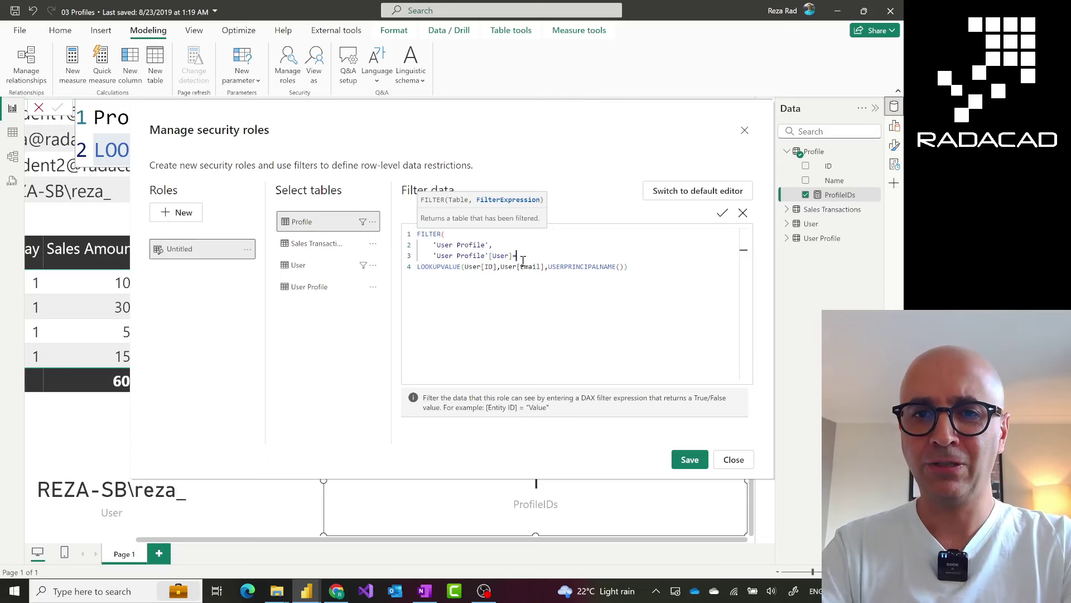
{"action": "key", "text": "Delete"}
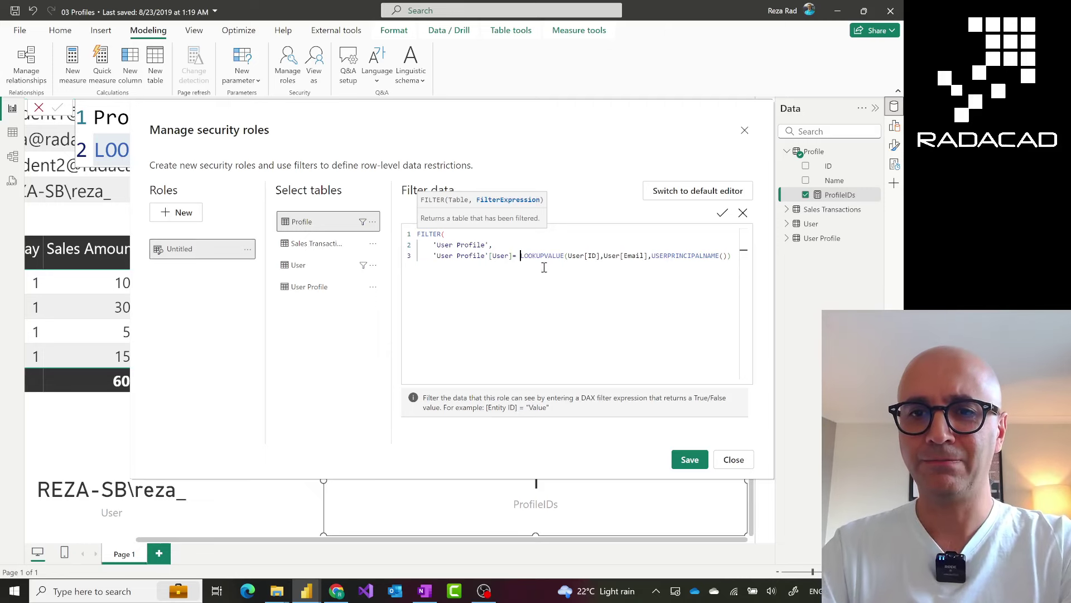
{"action": "left_click", "coordinate": [733, 276]}
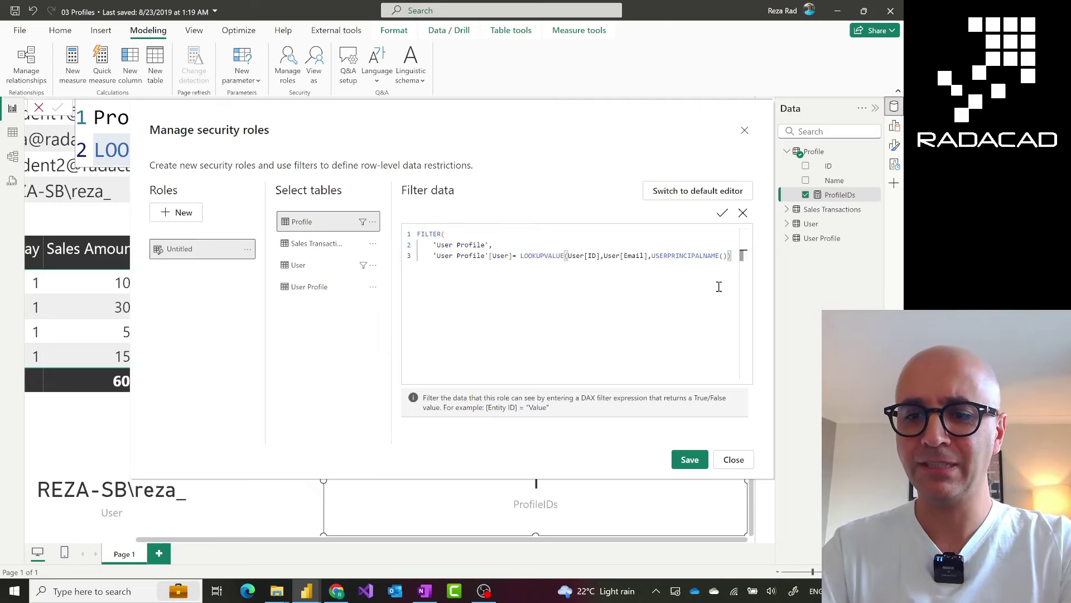
{"action": "key", "text": "Return"}
{"action": "type", "text": ")"}
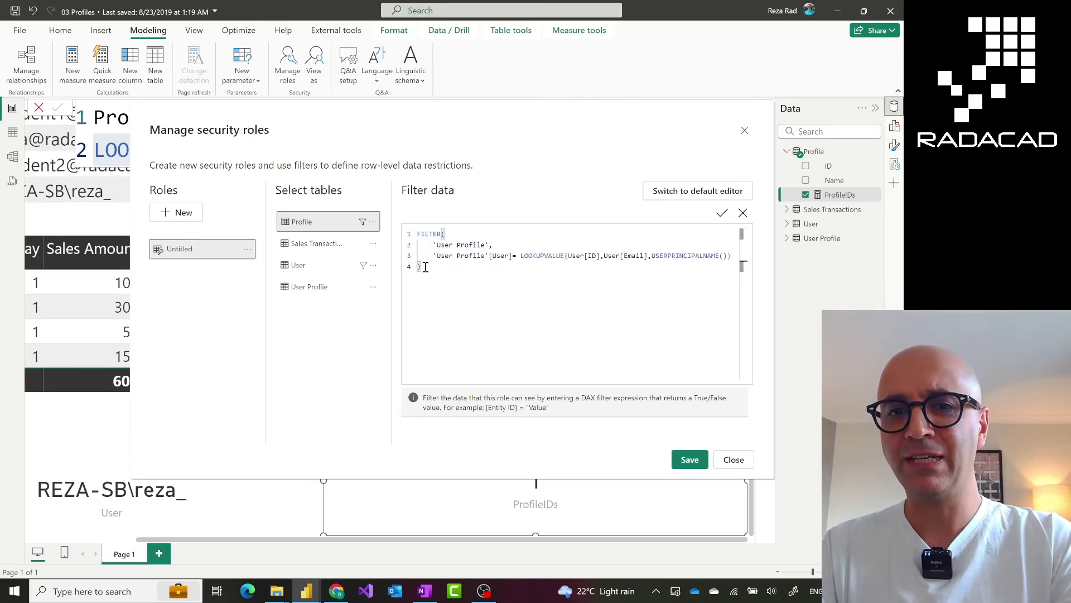
{"action": "key", "text": "ctrl+a"}
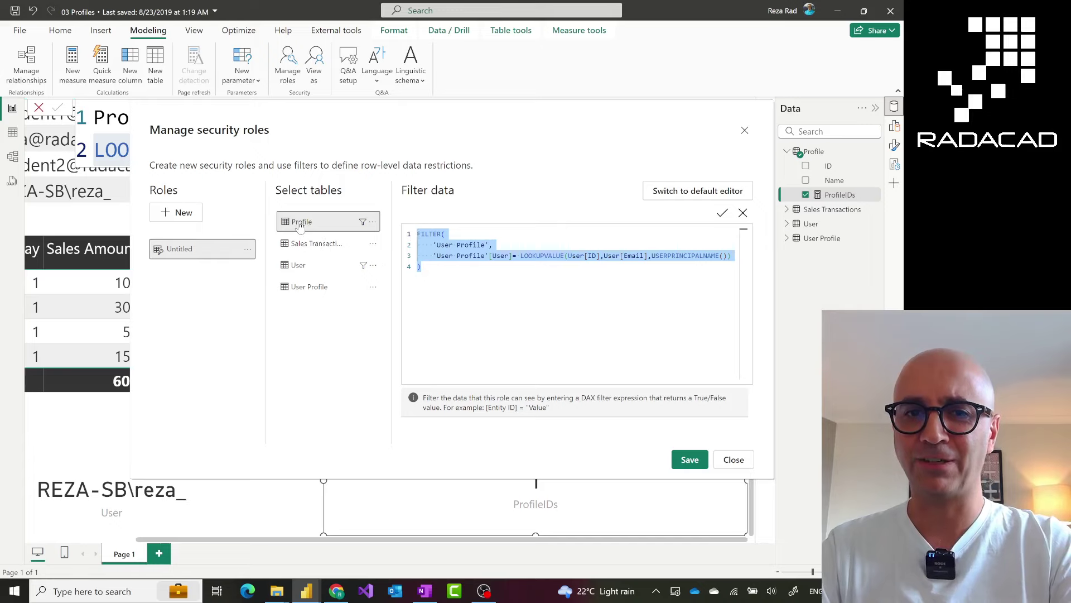
{"action": "left_click", "coordinate": [437, 267]}
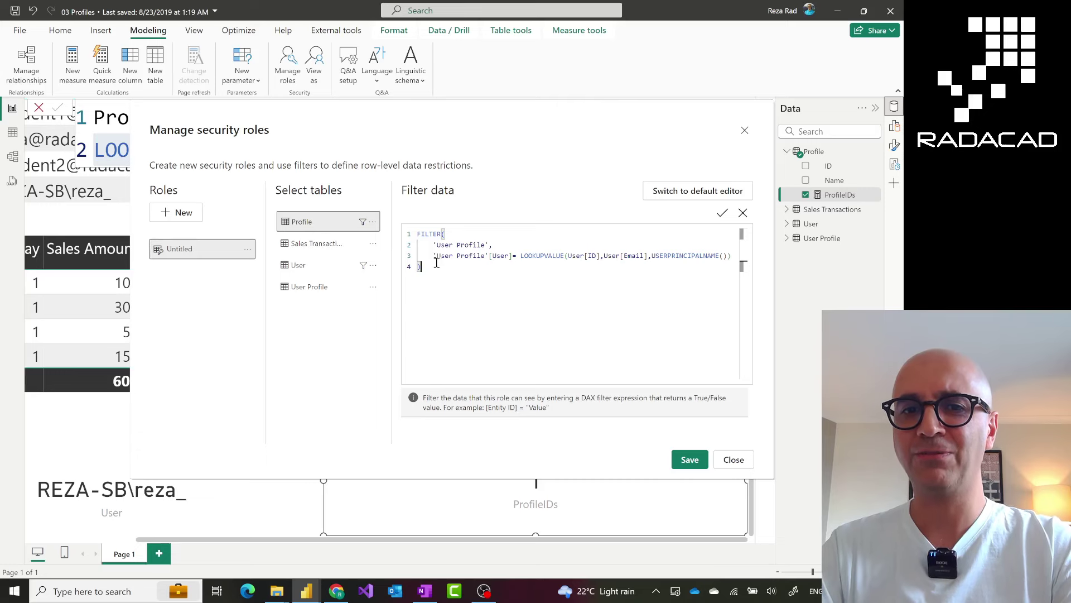
{"action": "left_click", "coordinate": [417, 233]}
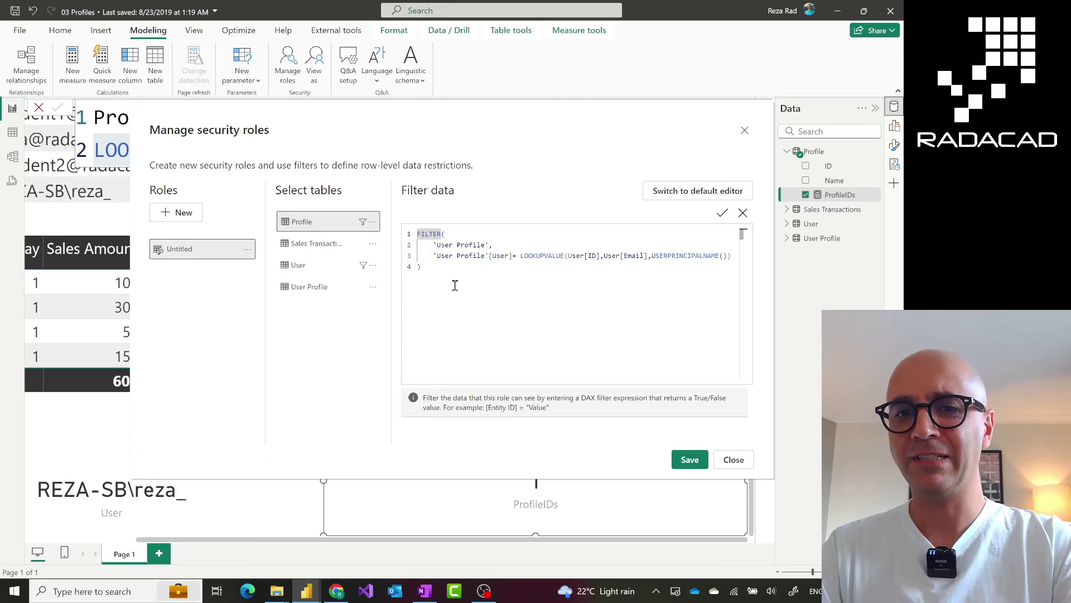
Wrap the FILTER in SELECTCOLUMNS, returning 'User Profile'[Profile] as a "ProfileID" column.
{"action": "key", "text": "Return"}
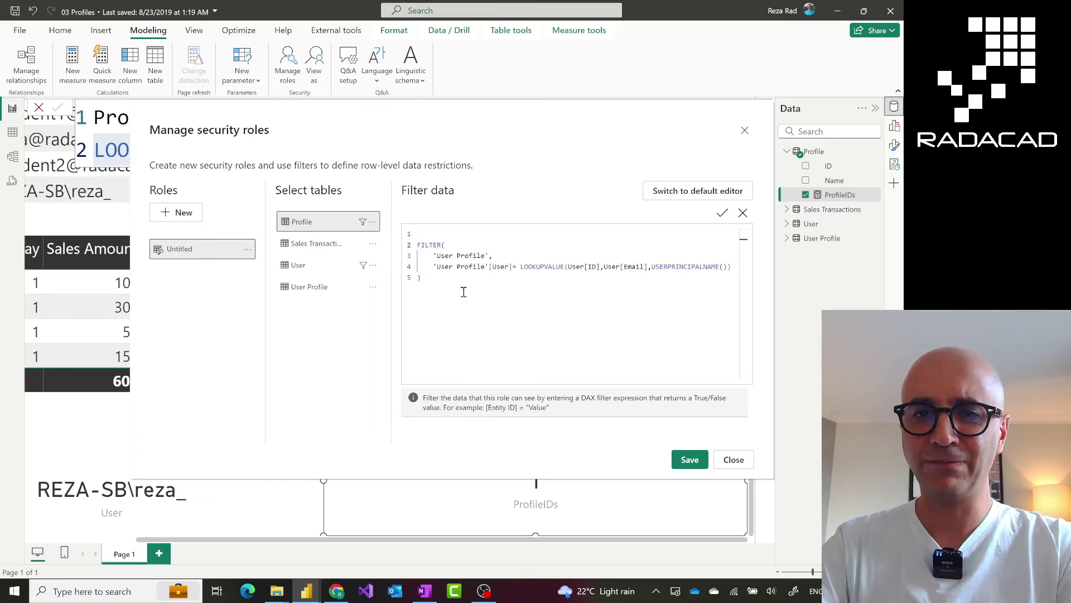
{"action": "type", "text": "SELECTCOLUMNS("}
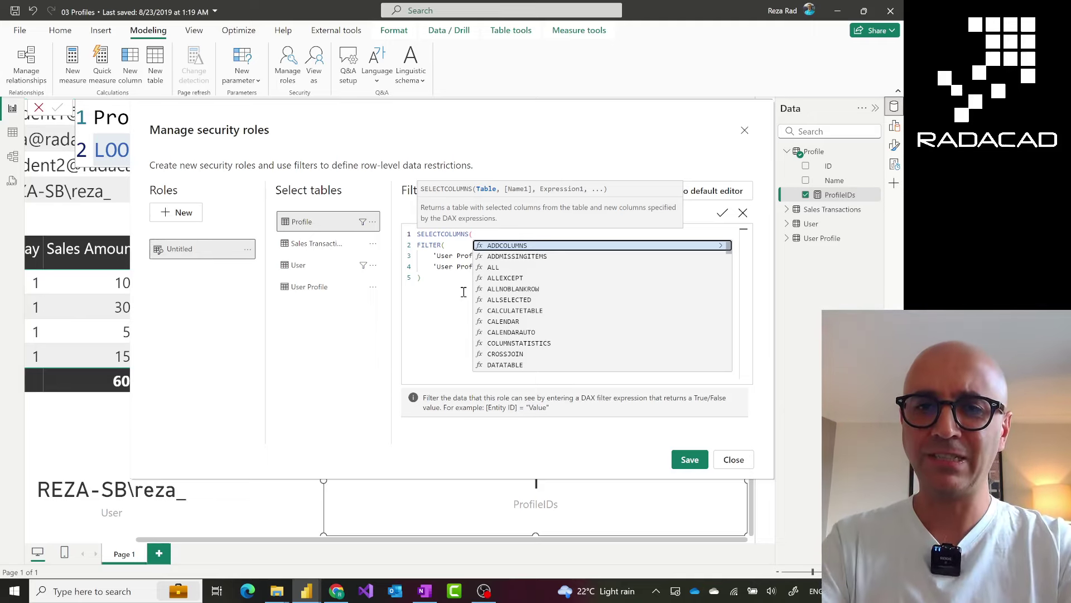
{"action": "left_click", "coordinate": [438, 278]}
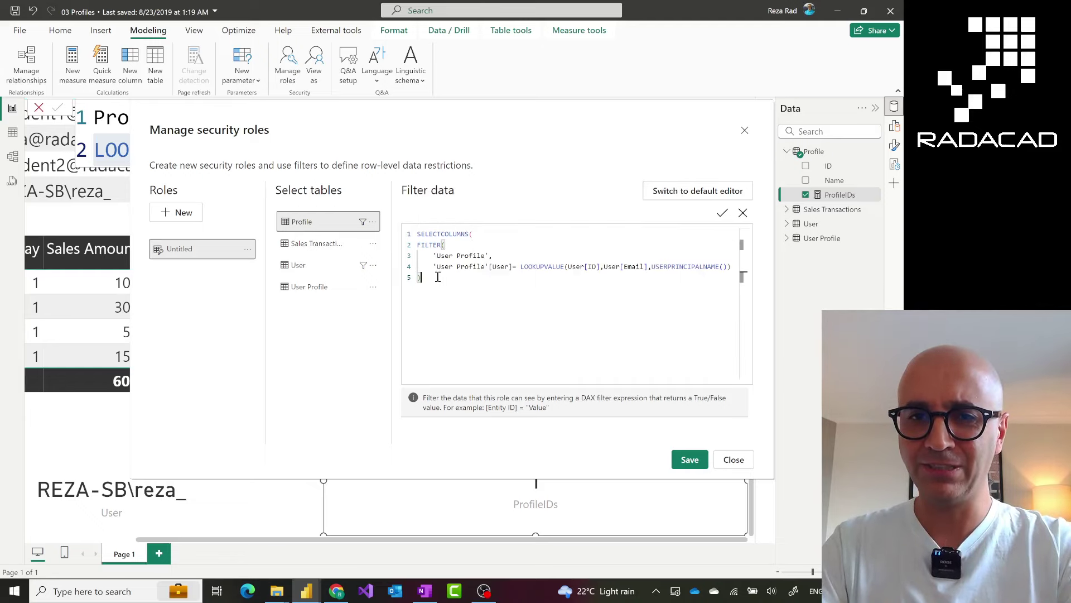
{"action": "type", "text": ","}
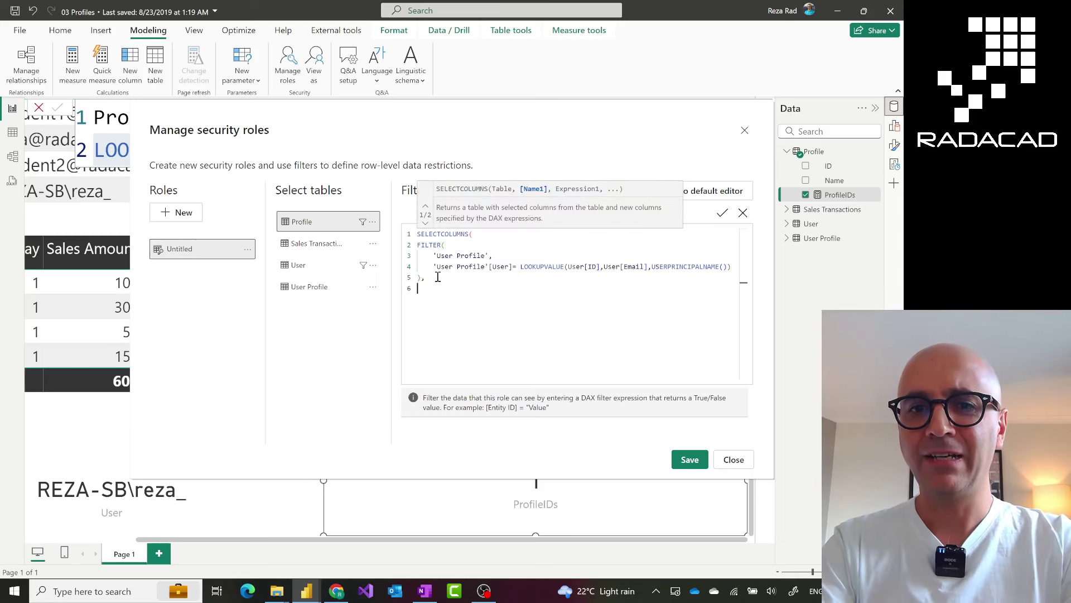
{"action": "type", "text": "Prod"}
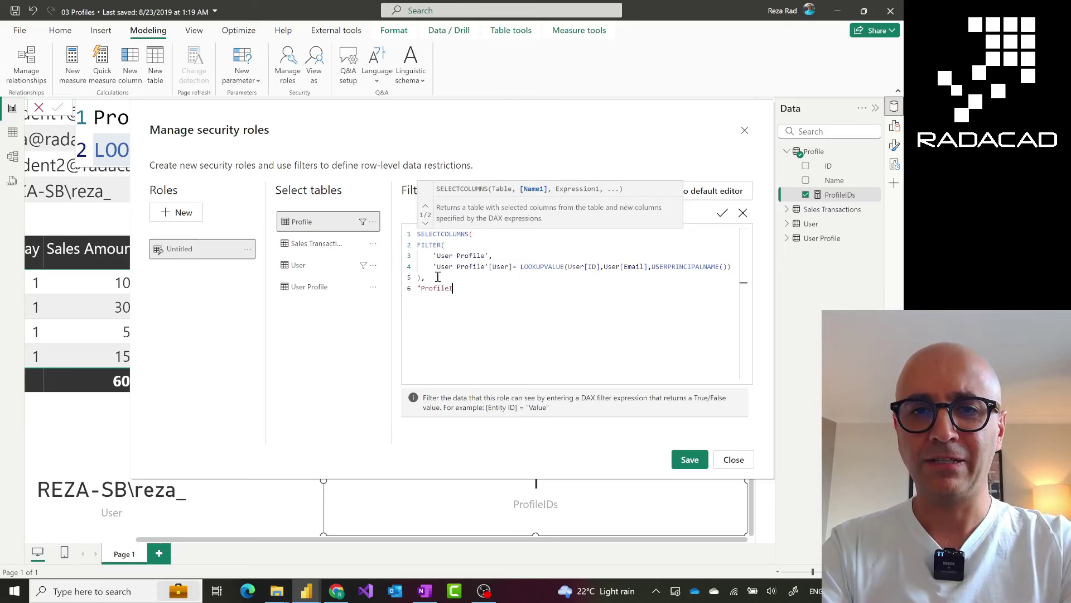
{"action": "type", "text": "ileID\","}
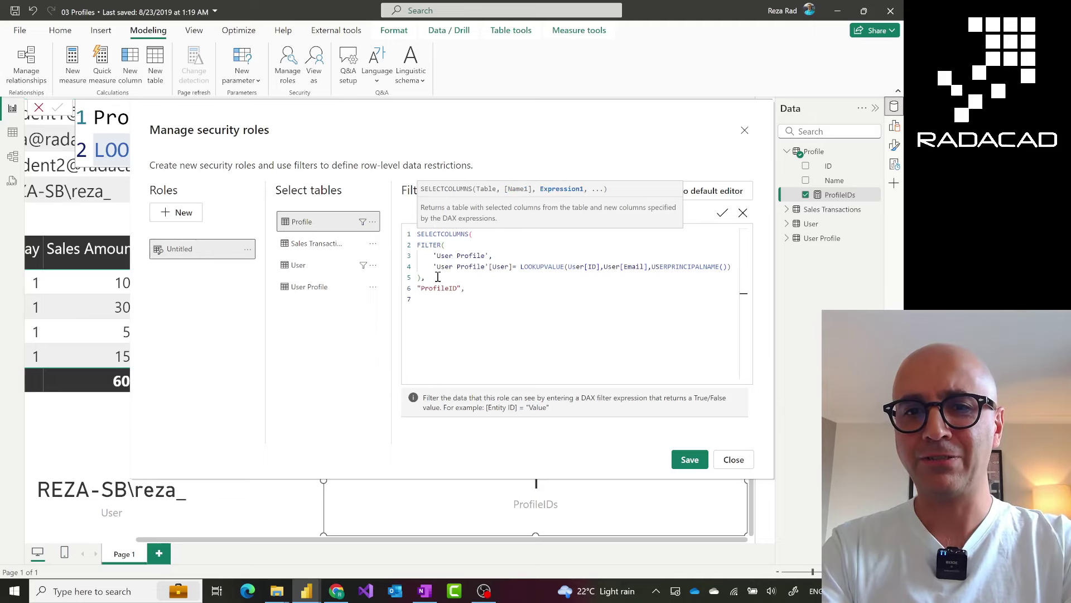
{"action": "type", "text": "profi"}
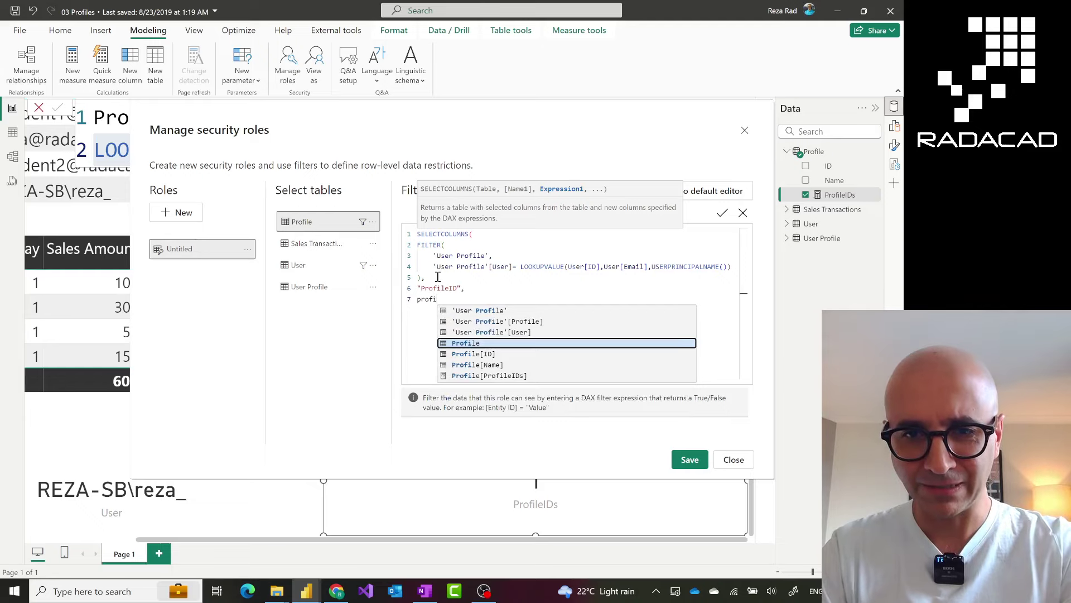
{"action": "key", "text": "Up"}
{"action": "key", "text": "Up"}
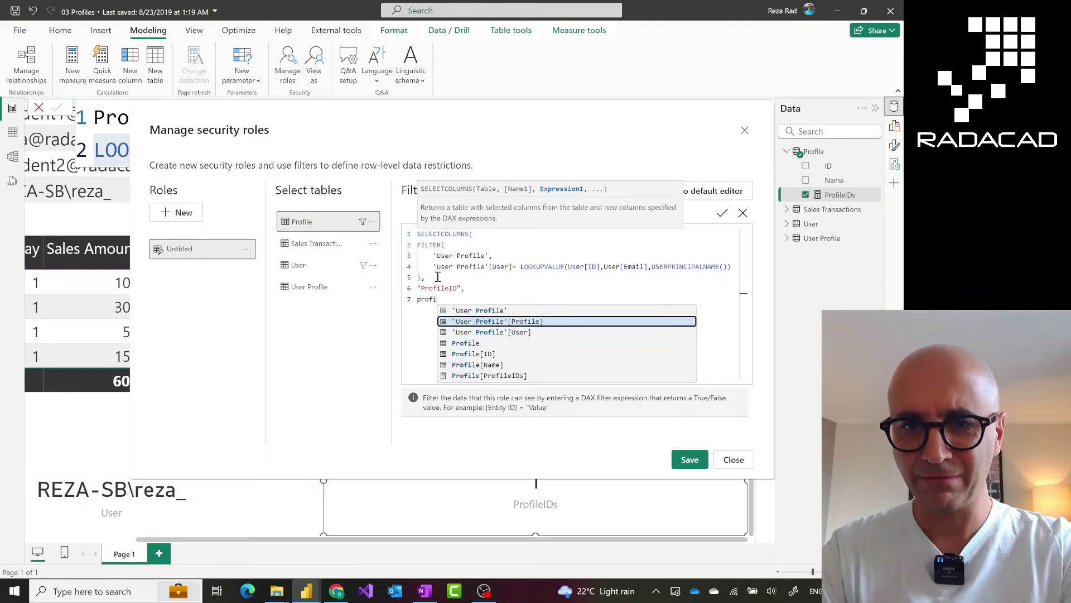
{"action": "key", "text": "Return"}
{"action": "key", "text": "Return"}
{"action": "type", "text": ")"}
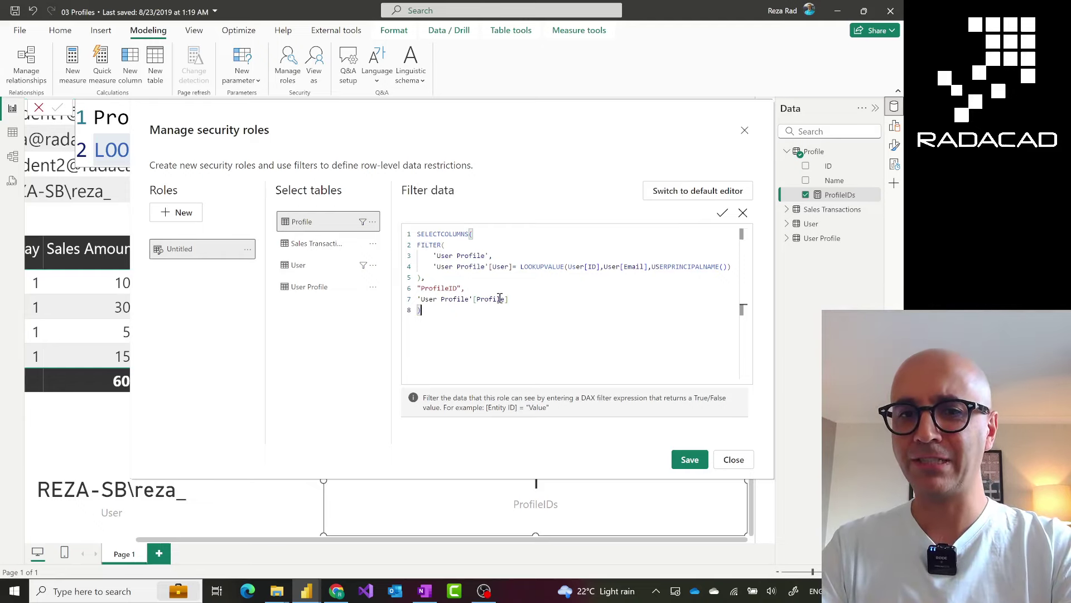
{"action": "left_click", "coordinate": [419, 235]}
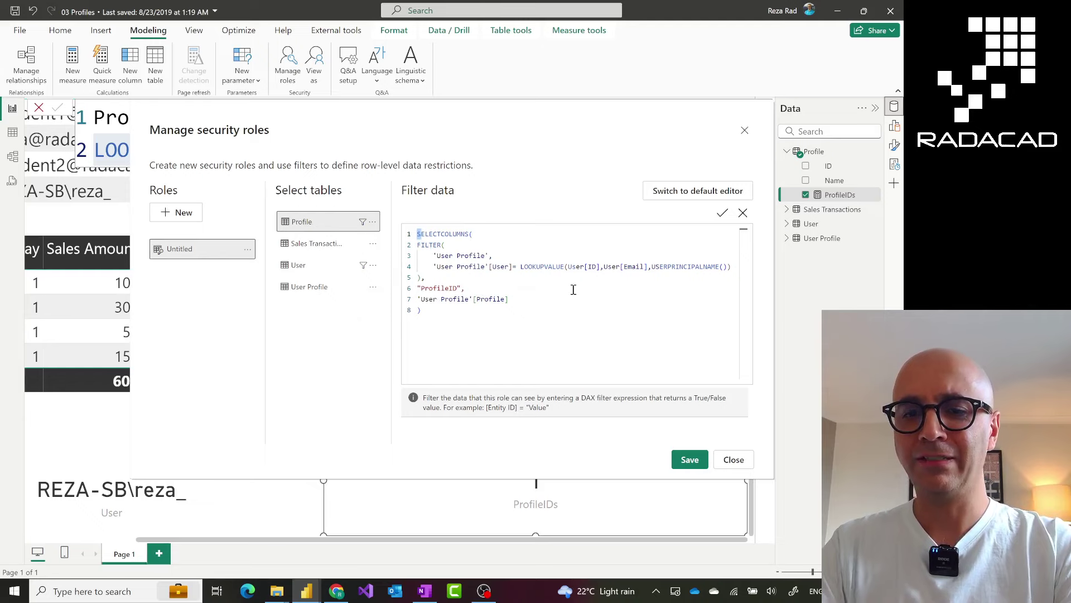
Prefix the expression with [ID] IN on new lines and save the role filter.
{"action": "key", "text": "Return"}
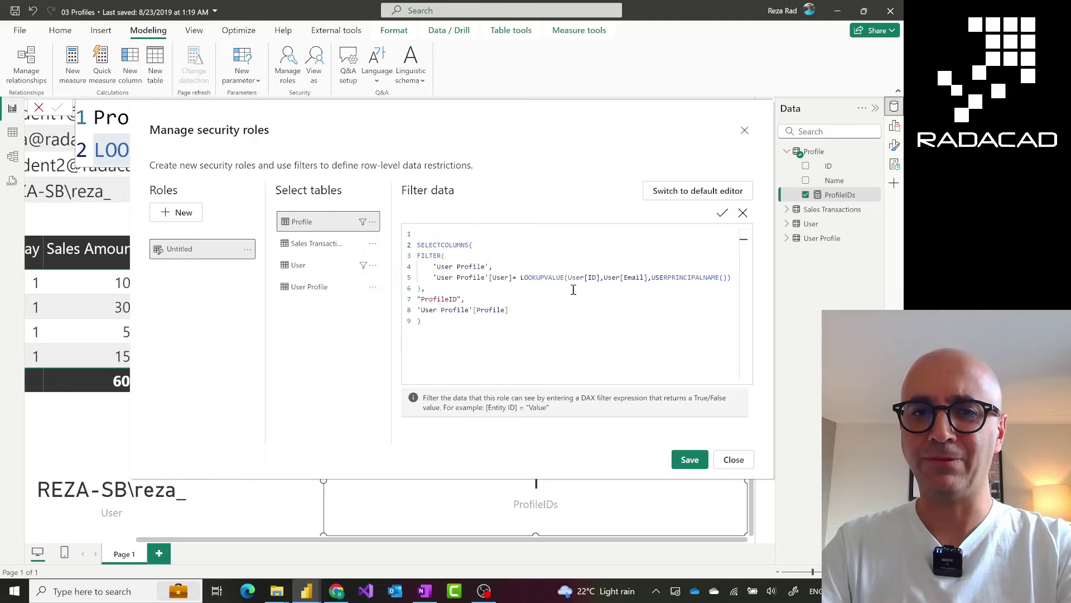
{"action": "type", "text": "["}
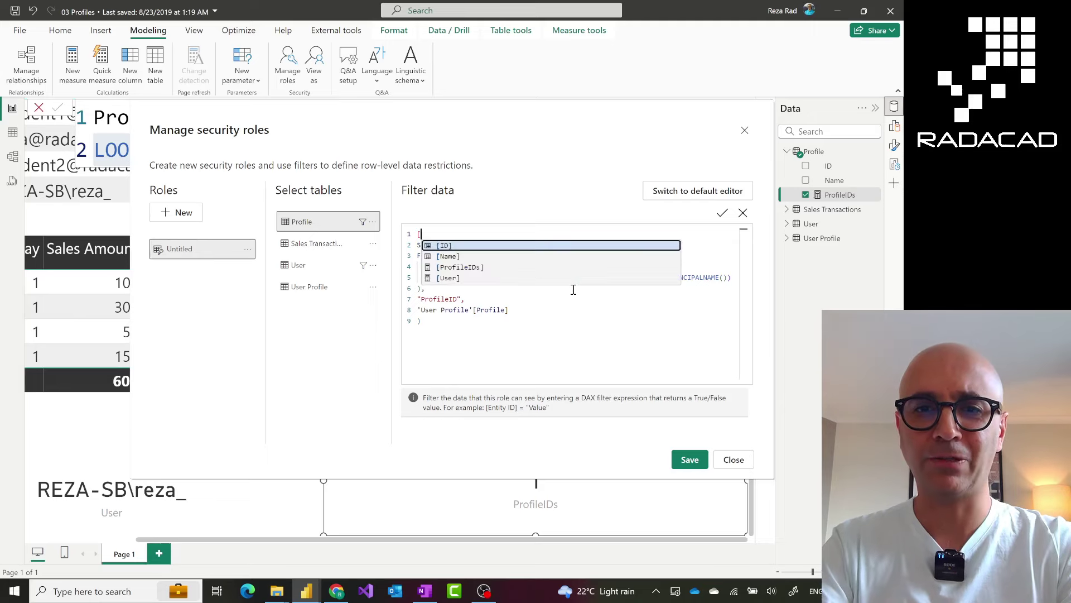
{"action": "key", "text": "Return"}
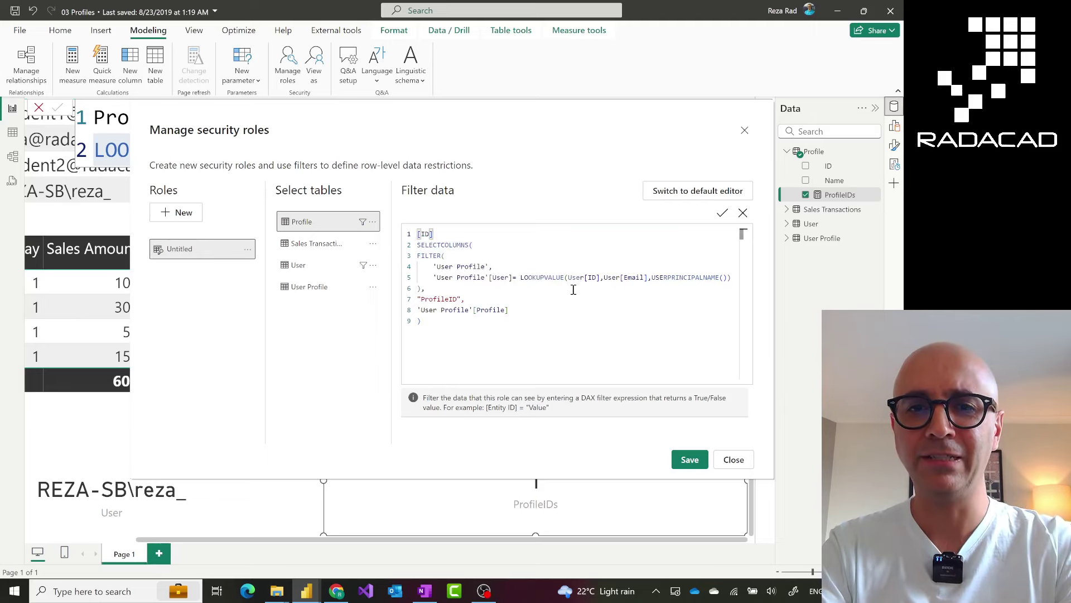
{"action": "key", "text": "Return"}
{"action": "type", "text": "in"}
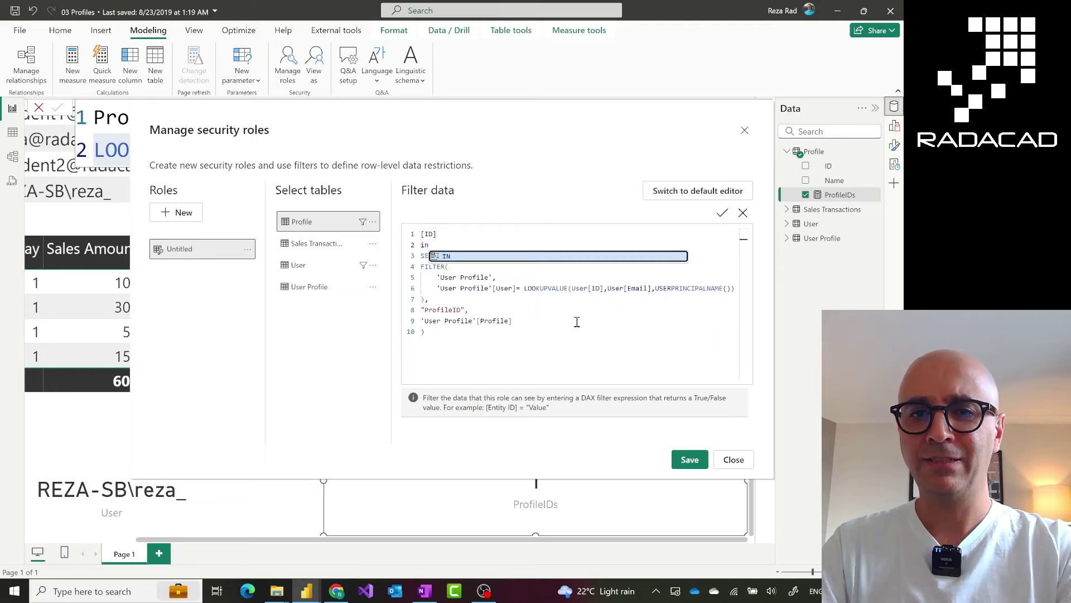
{"action": "left_click", "coordinate": [433, 341]}
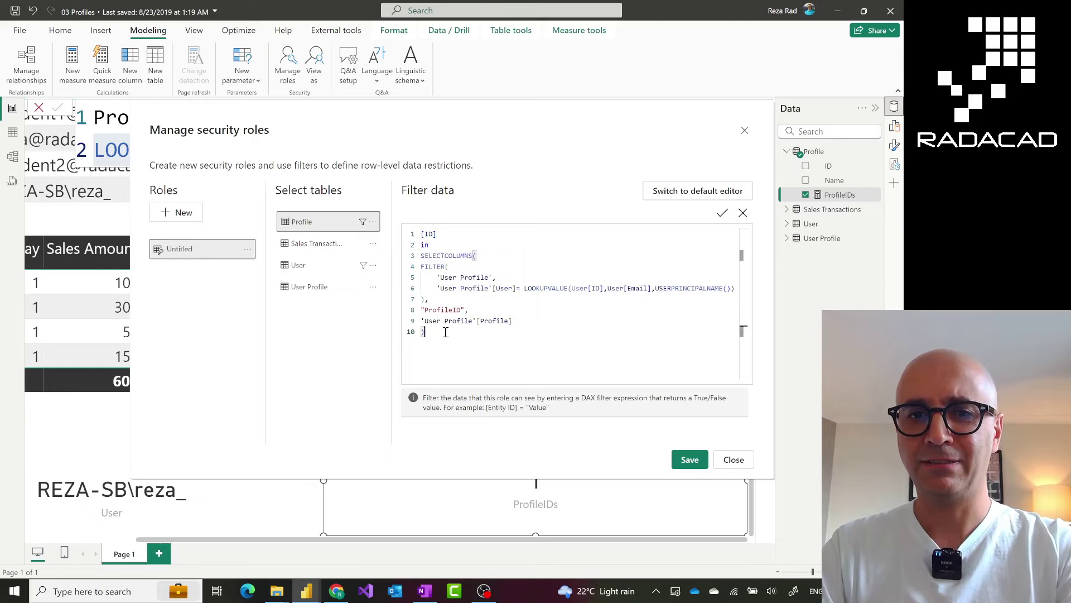
{"action": "left_click_drag", "start_coordinate": [439, 233], "coordinate": [421, 234]}
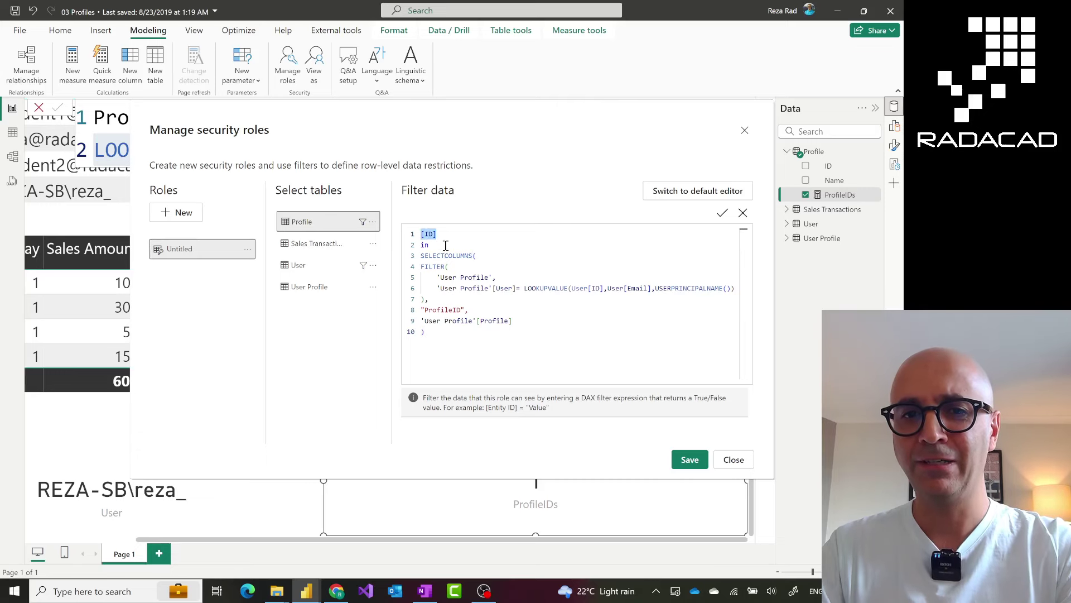
{"action": "double_click", "coordinate": [425, 245]}
{"action": "left_click", "coordinate": [427, 332]}
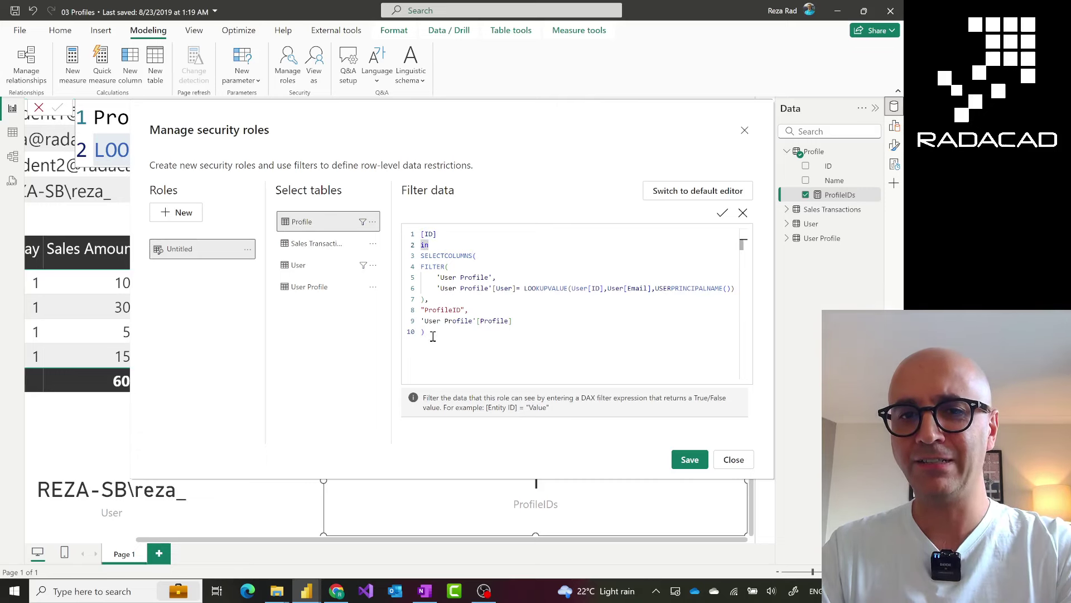
{"action": "left_click", "coordinate": [690, 460]}
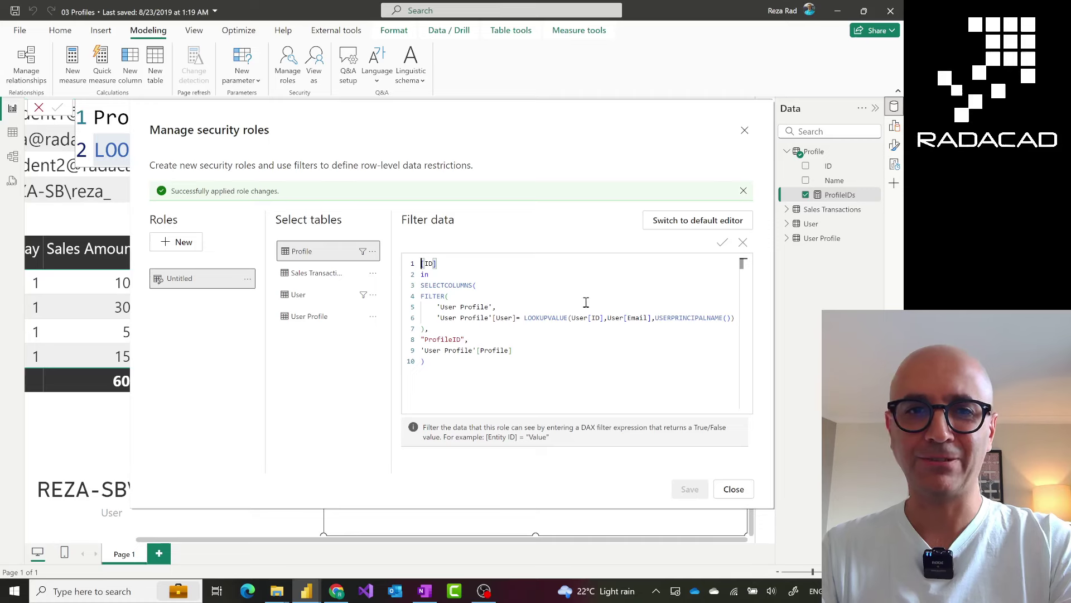
Close the Manage security roles window and deselect the ProfileIDs card.
{"action": "left_click", "coordinate": [734, 490]}
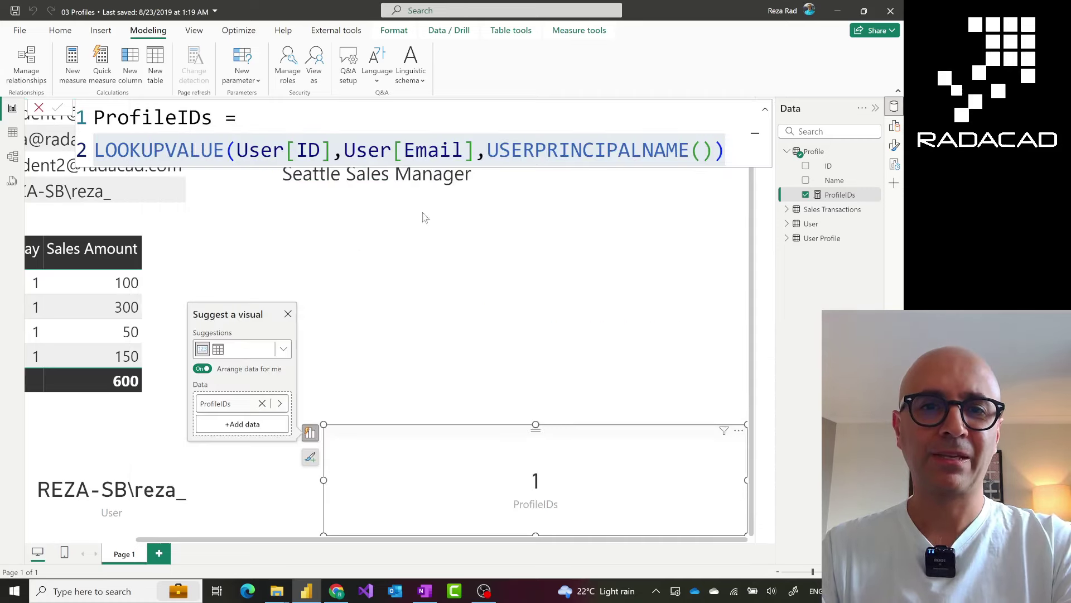
{"action": "left_click", "coordinate": [668, 325]}
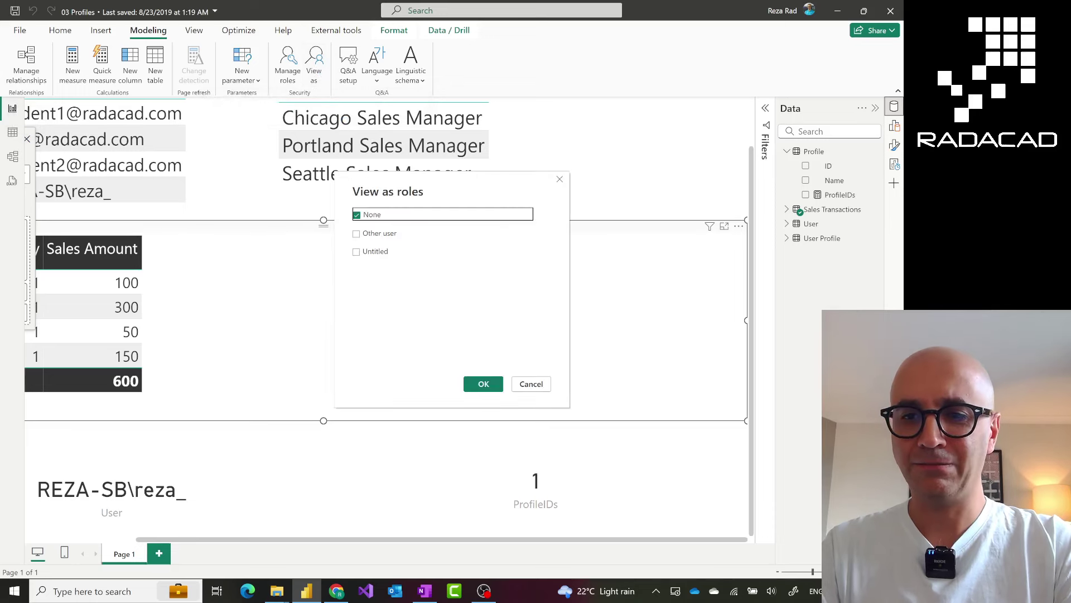
View the report as the Untitled role, leaving only Portland and Seattle profiles totaling 300.
{"action": "left_click", "coordinate": [531, 384]}
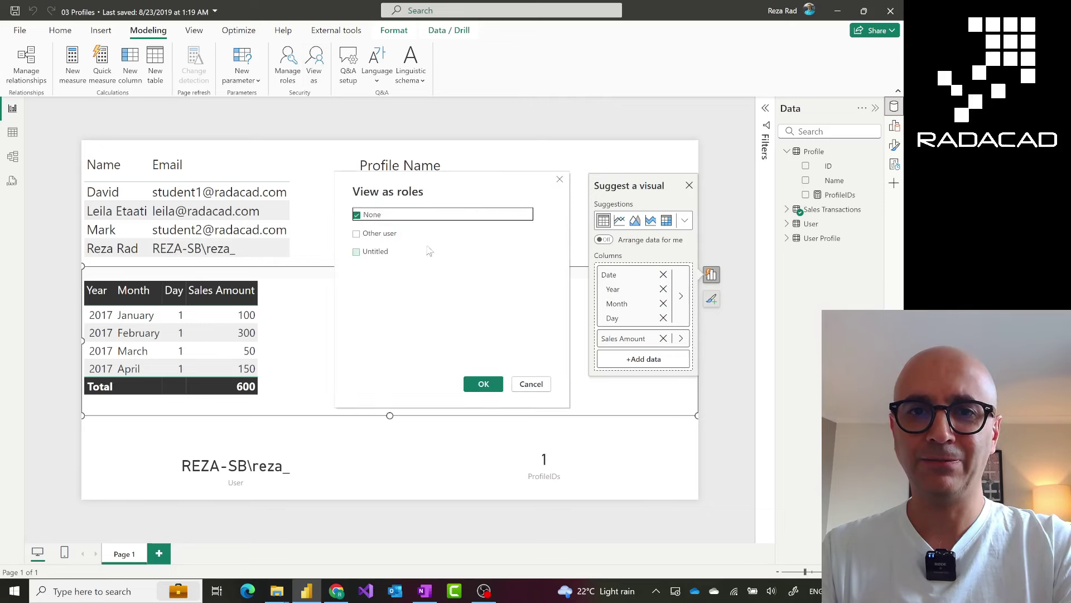
{"action": "left_click", "coordinate": [374, 251]}
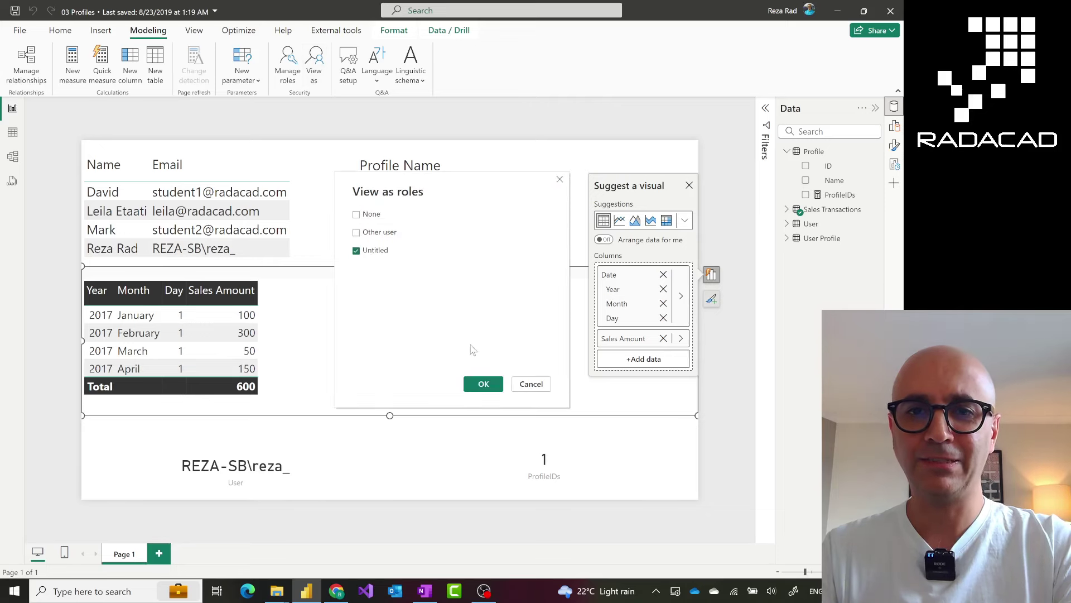
{"action": "left_click", "coordinate": [483, 384]}
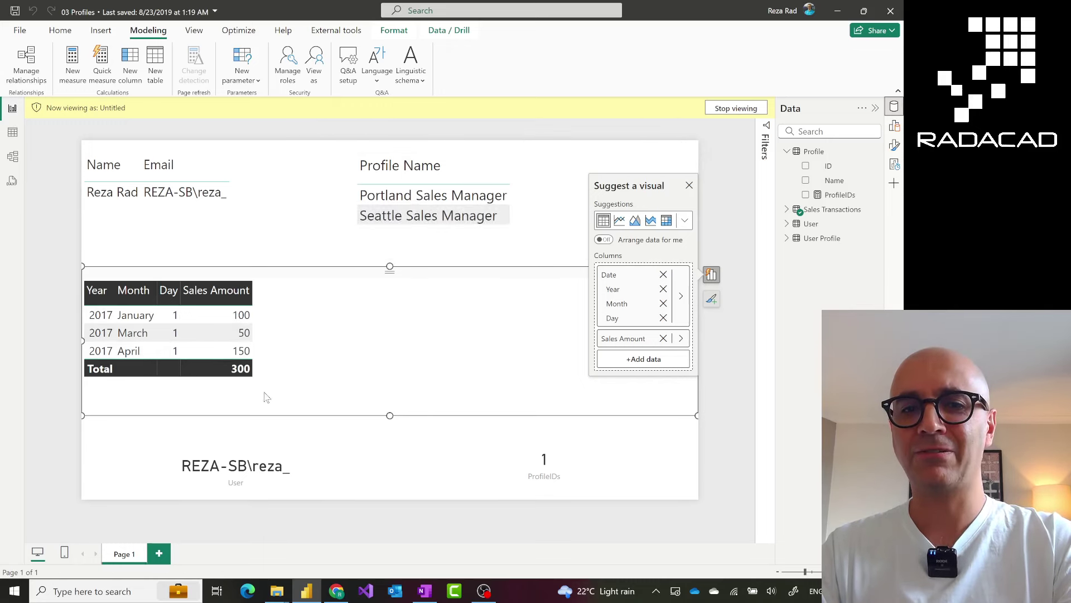
Reopen Manage roles and review the Untitled role's [ID] IN SELECTCOLUMNS(FILTER(...)) filter on Profile.
{"action": "left_click", "coordinate": [288, 72]}
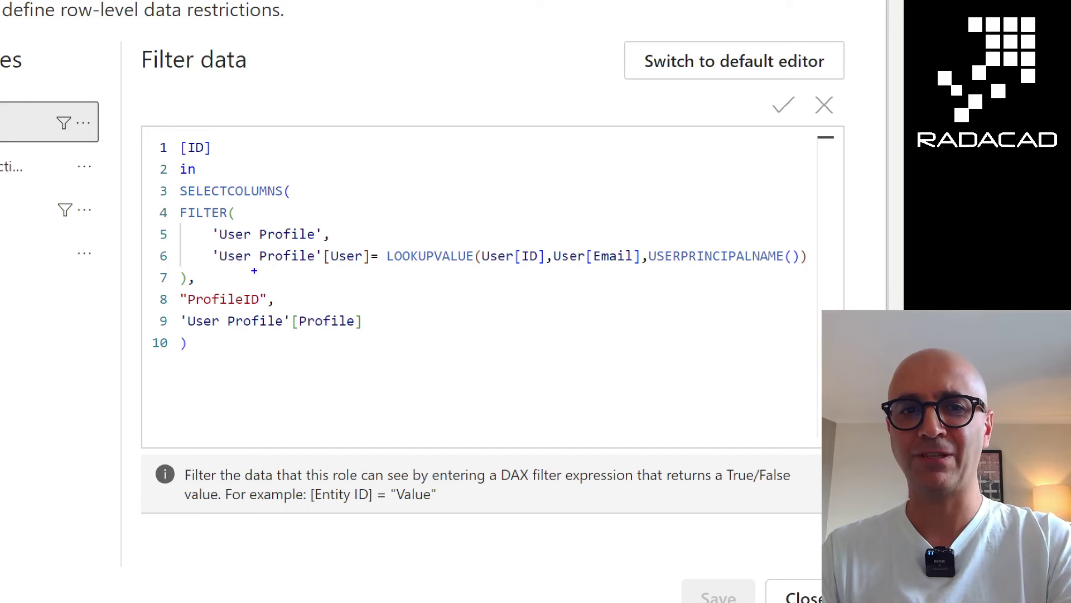
{"action": "mouse_move", "coordinate": [206, 241]}
{"action": "left_mouse_down"}
{"action": "mouse_move", "coordinate": [433, 286]}
{"action": "mouse_move", "coordinate": [801, 282]}
{"action": "mouse_move", "coordinate": [807, 267]}
{"action": "mouse_move", "coordinate": [801, 274]}
{"action": "left_mouse_up"}
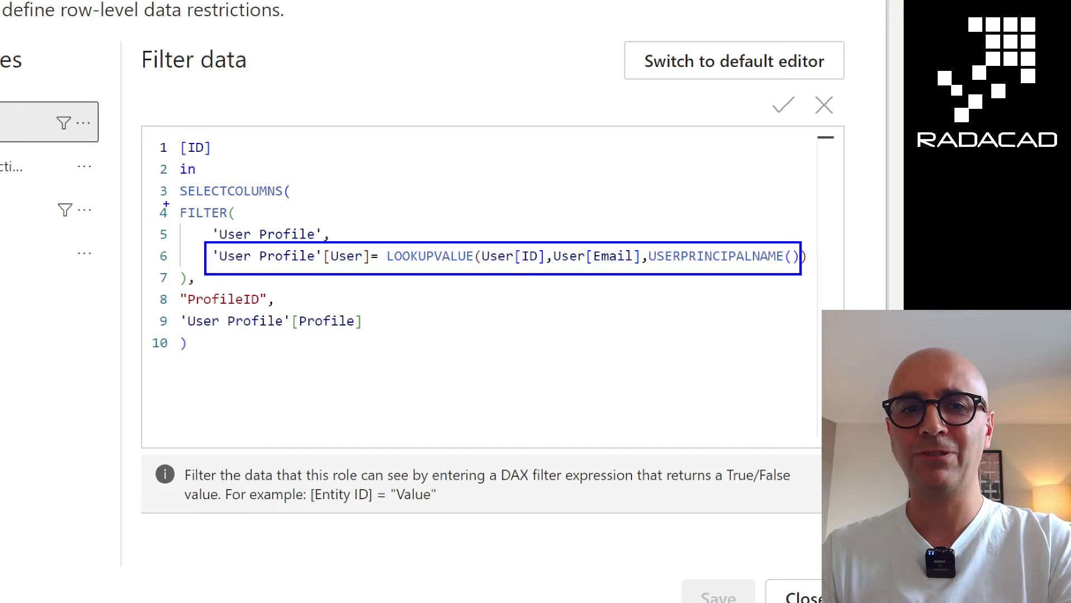
{"action": "mouse_move", "coordinate": [166, 204]}
{"action": "left_mouse_down"}
{"action": "mouse_move", "coordinate": [490, 328]}
{"action": "mouse_move", "coordinate": [746, 328]}
{"action": "mouse_move", "coordinate": [869, 291]}
{"action": "mouse_move", "coordinate": [839, 289]}
{"action": "left_mouse_up"}
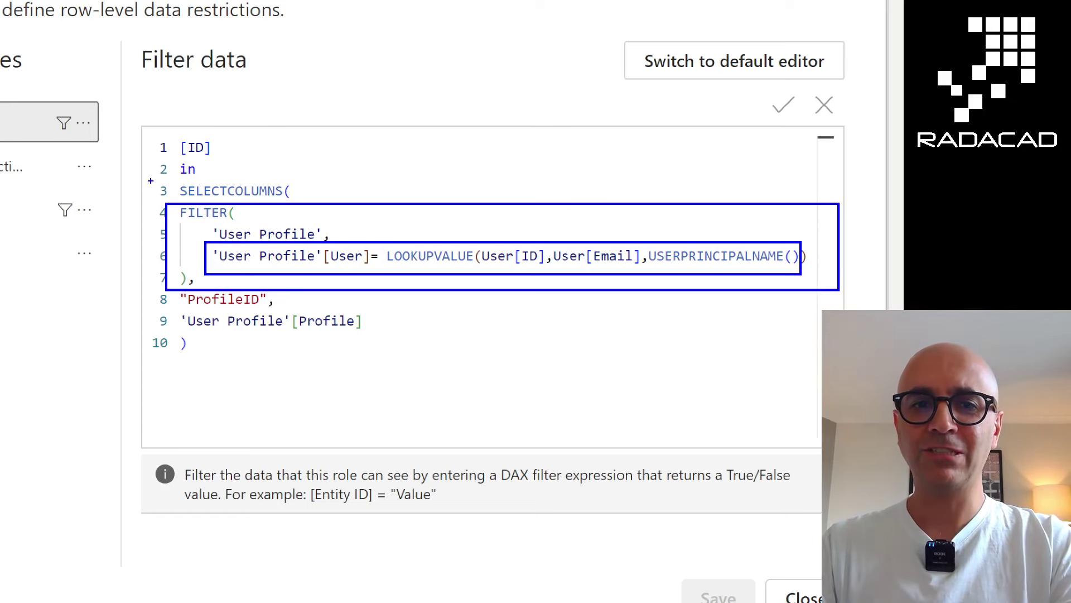
{"action": "mouse_move", "coordinate": [150, 180]}
{"action": "left_mouse_down"}
{"action": "mouse_move", "coordinate": [371, 282]}
{"action": "mouse_move", "coordinate": [701, 330]}
{"action": "mouse_move", "coordinate": [858, 332]}
{"action": "left_mouse_up"}
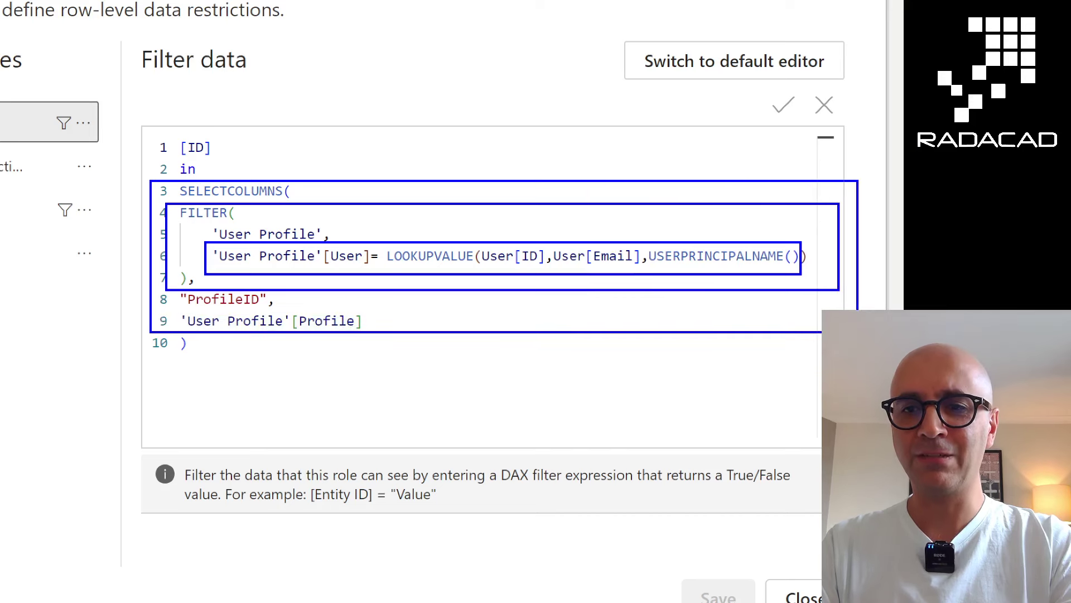